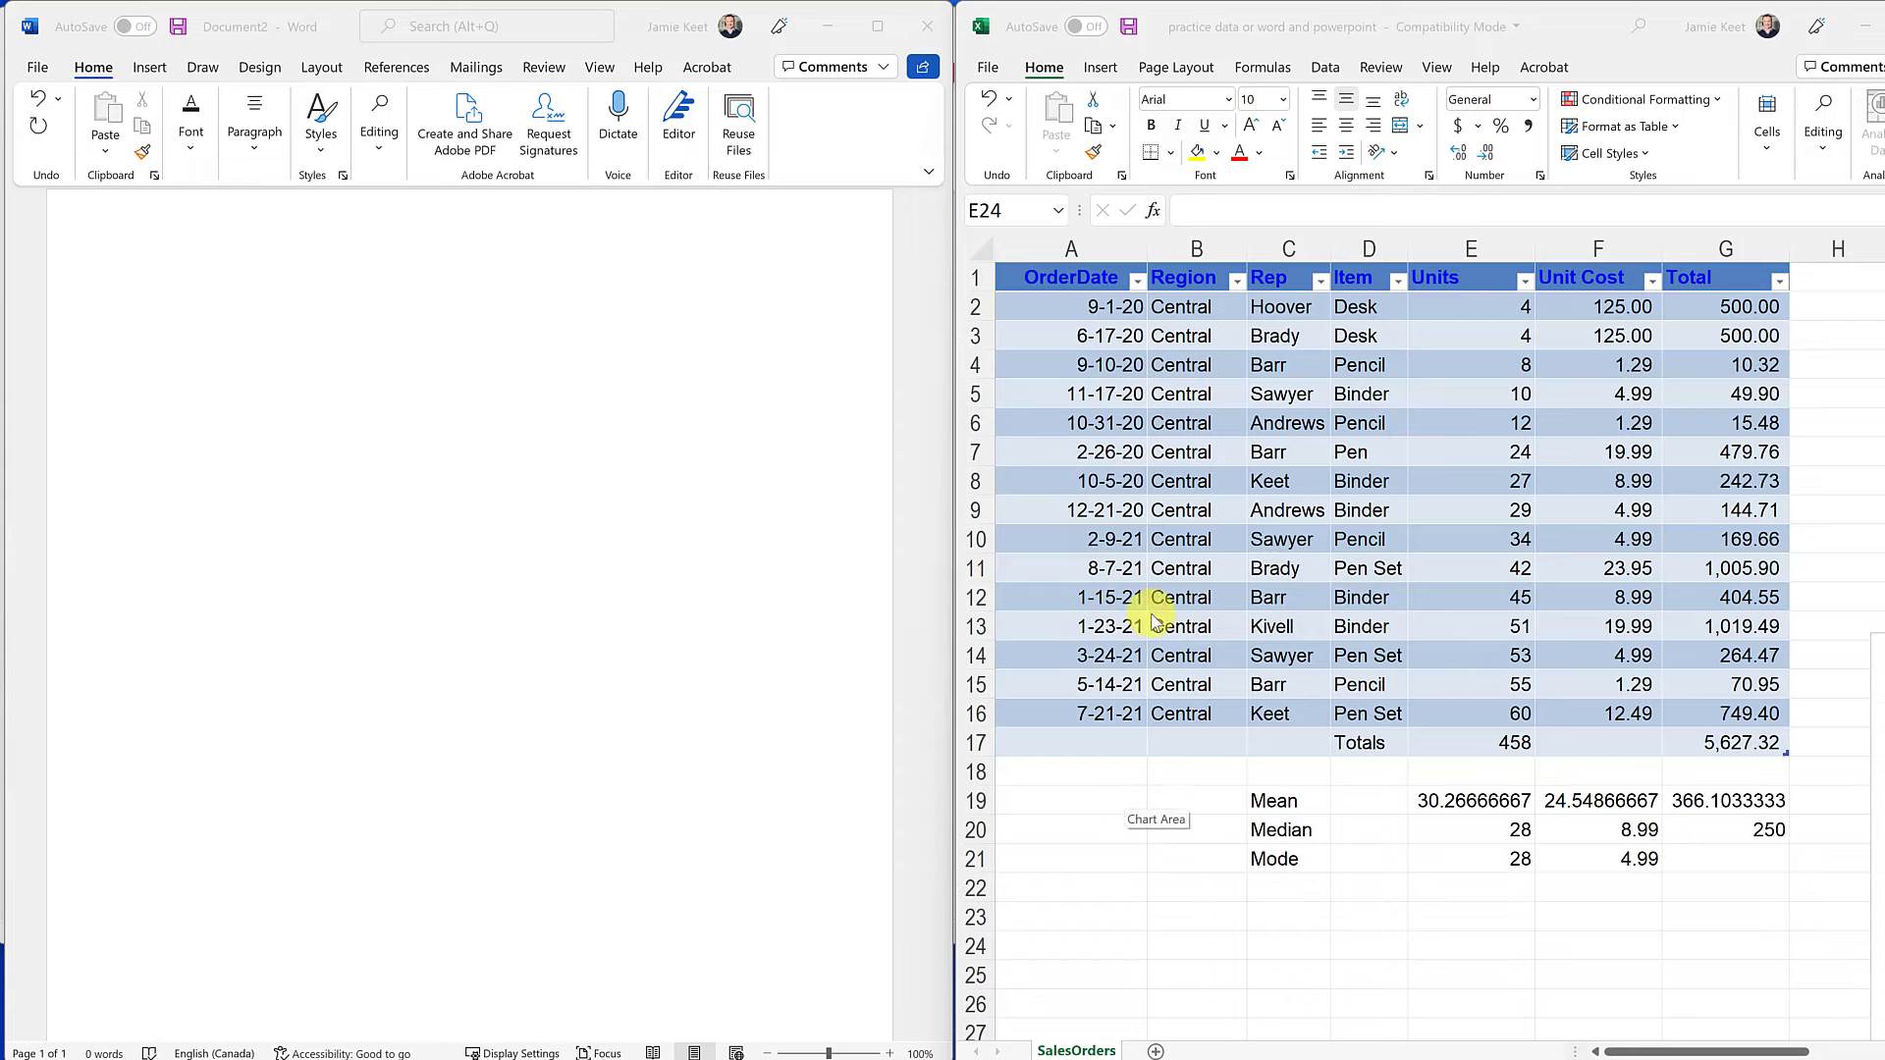
Copy the sales orders table with its totals row, A1:G17, from the SalesOrders worksheet.
mouse_move(1640, 1046)
mouse_down()
mouse_move(1757, 1053)
mouse_move(1666, 1053)
mouse_up()
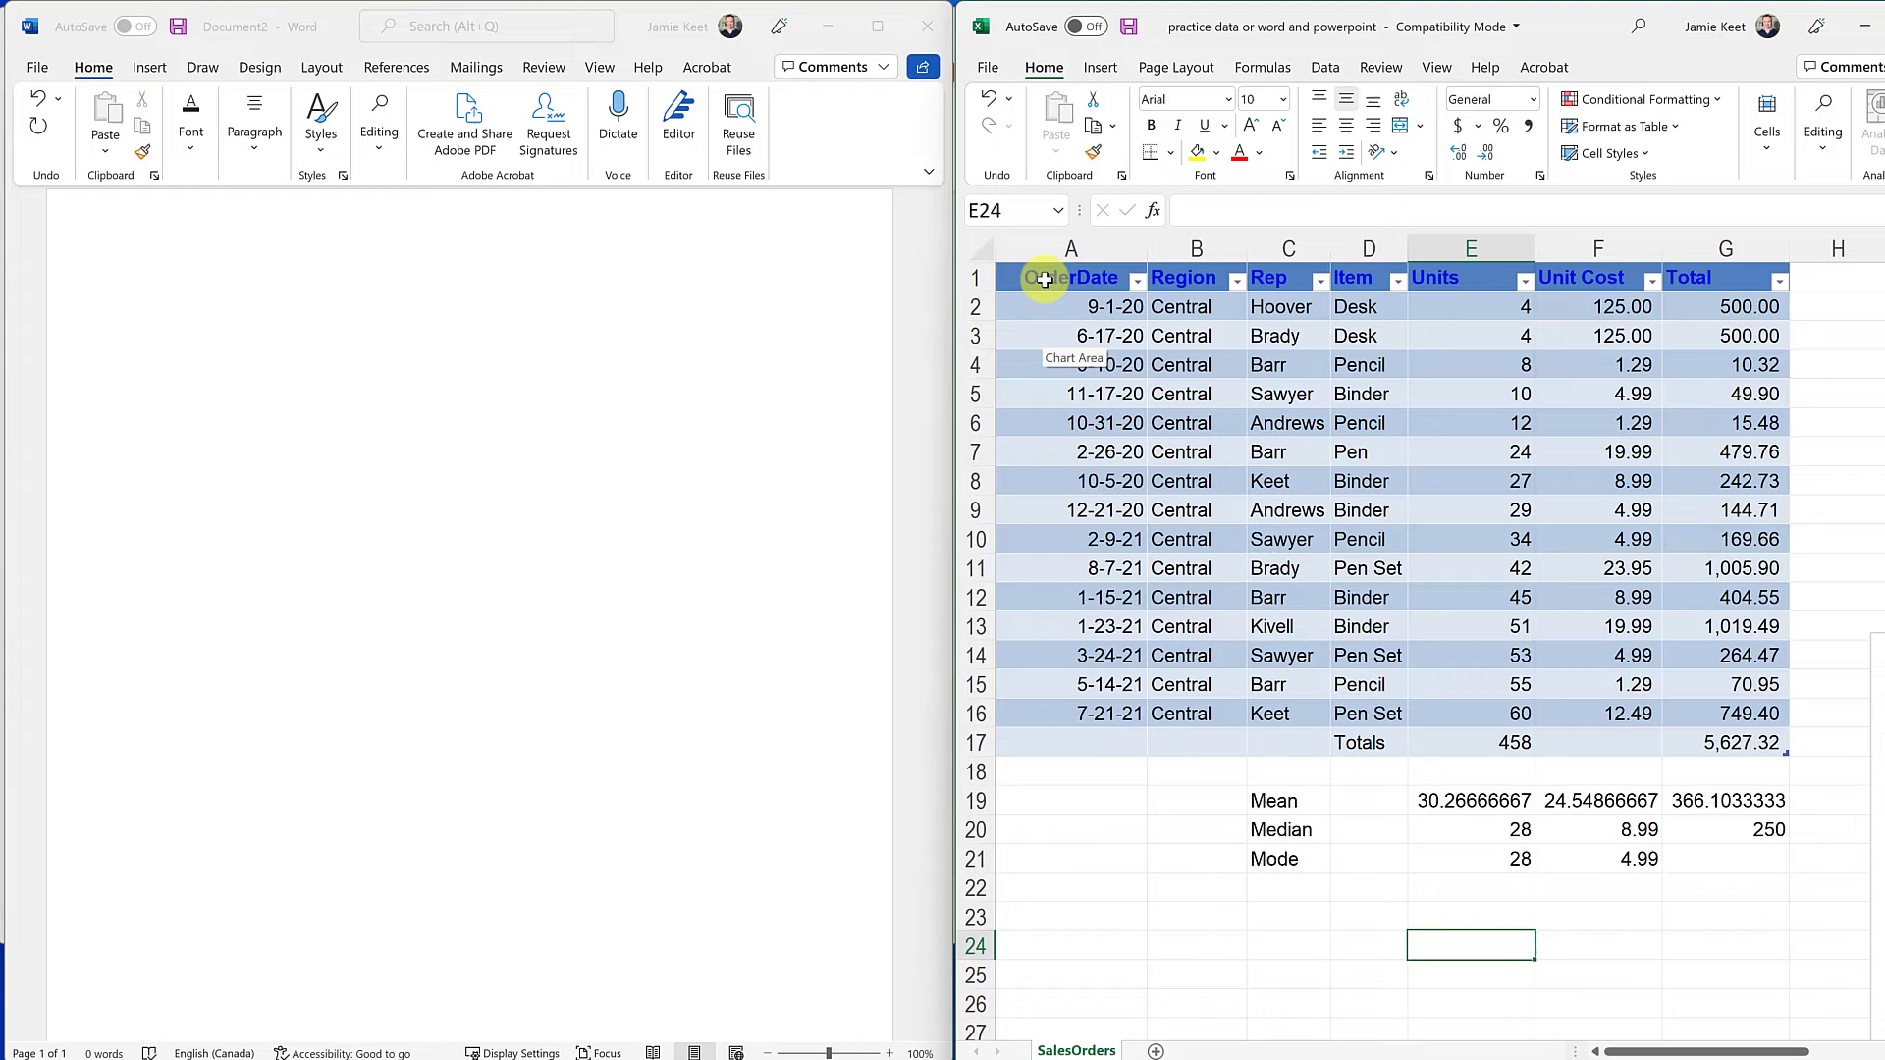
drag(1043, 280, 1720, 748)
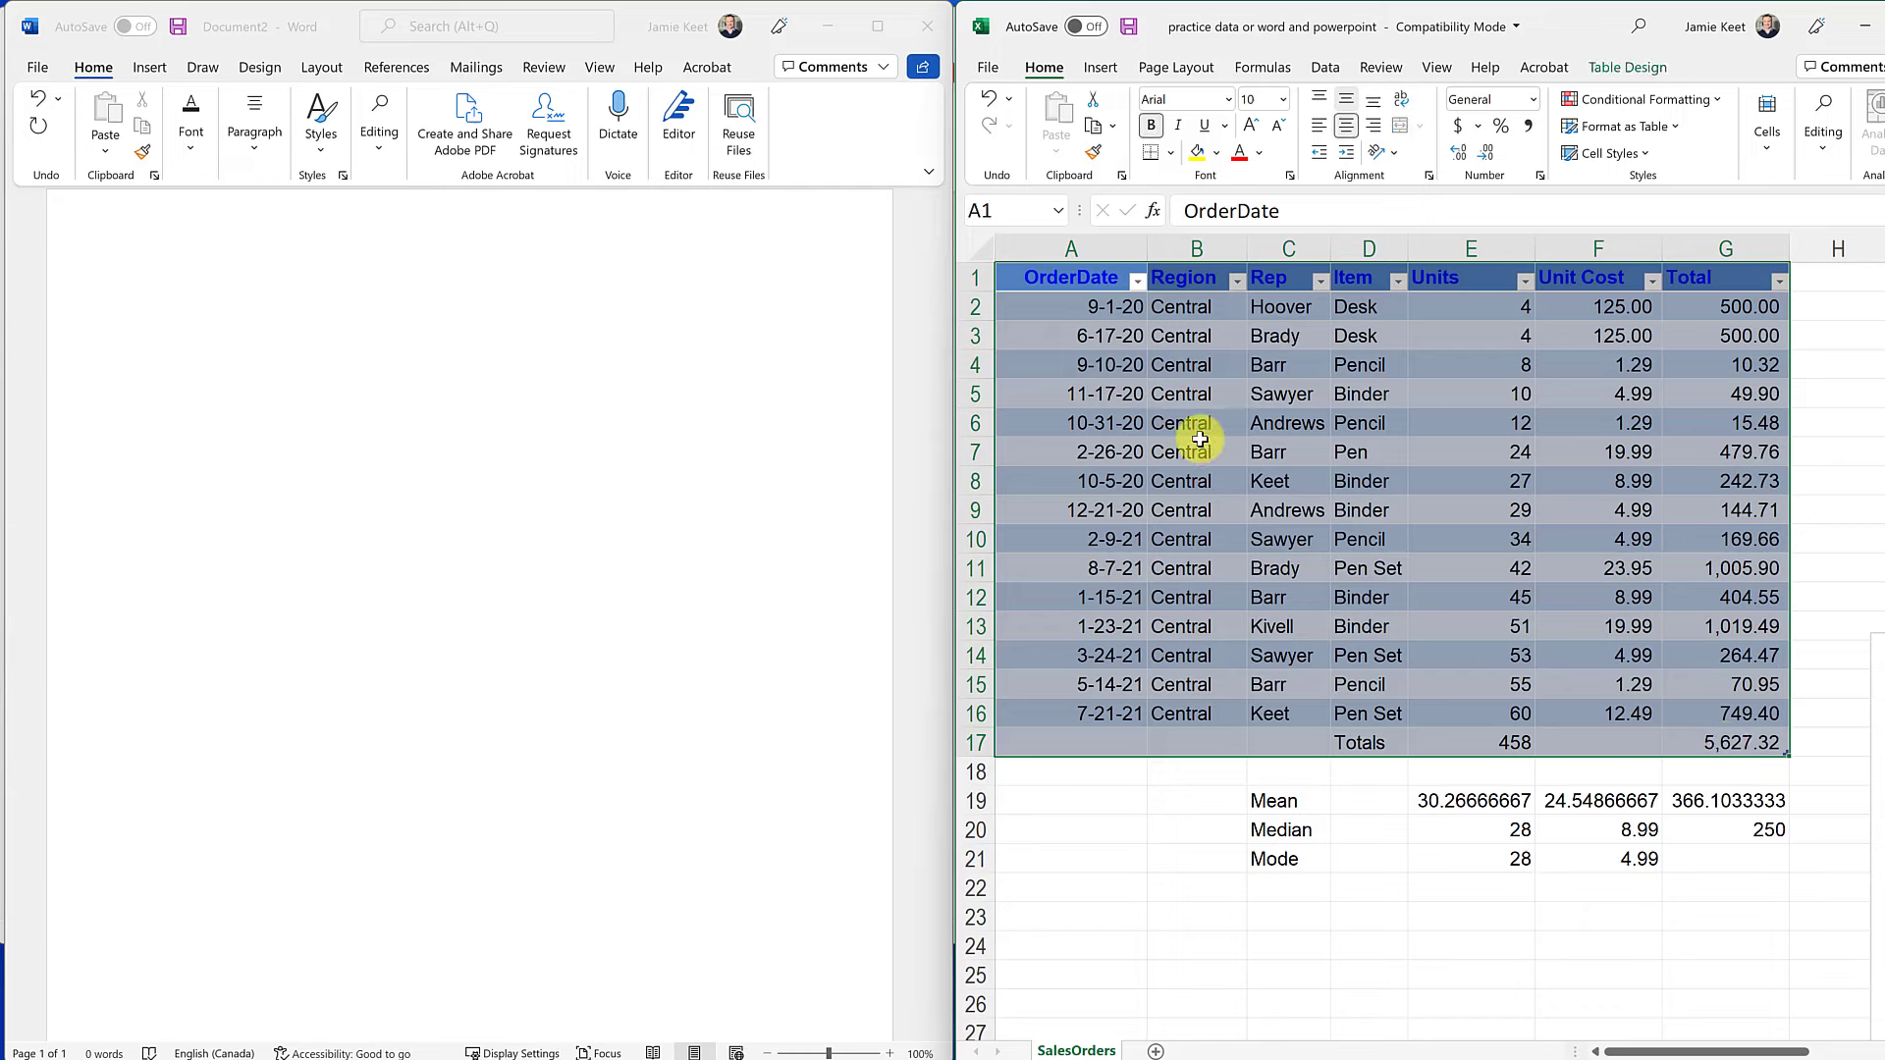
right_click(1199, 439)
click(1250, 477)
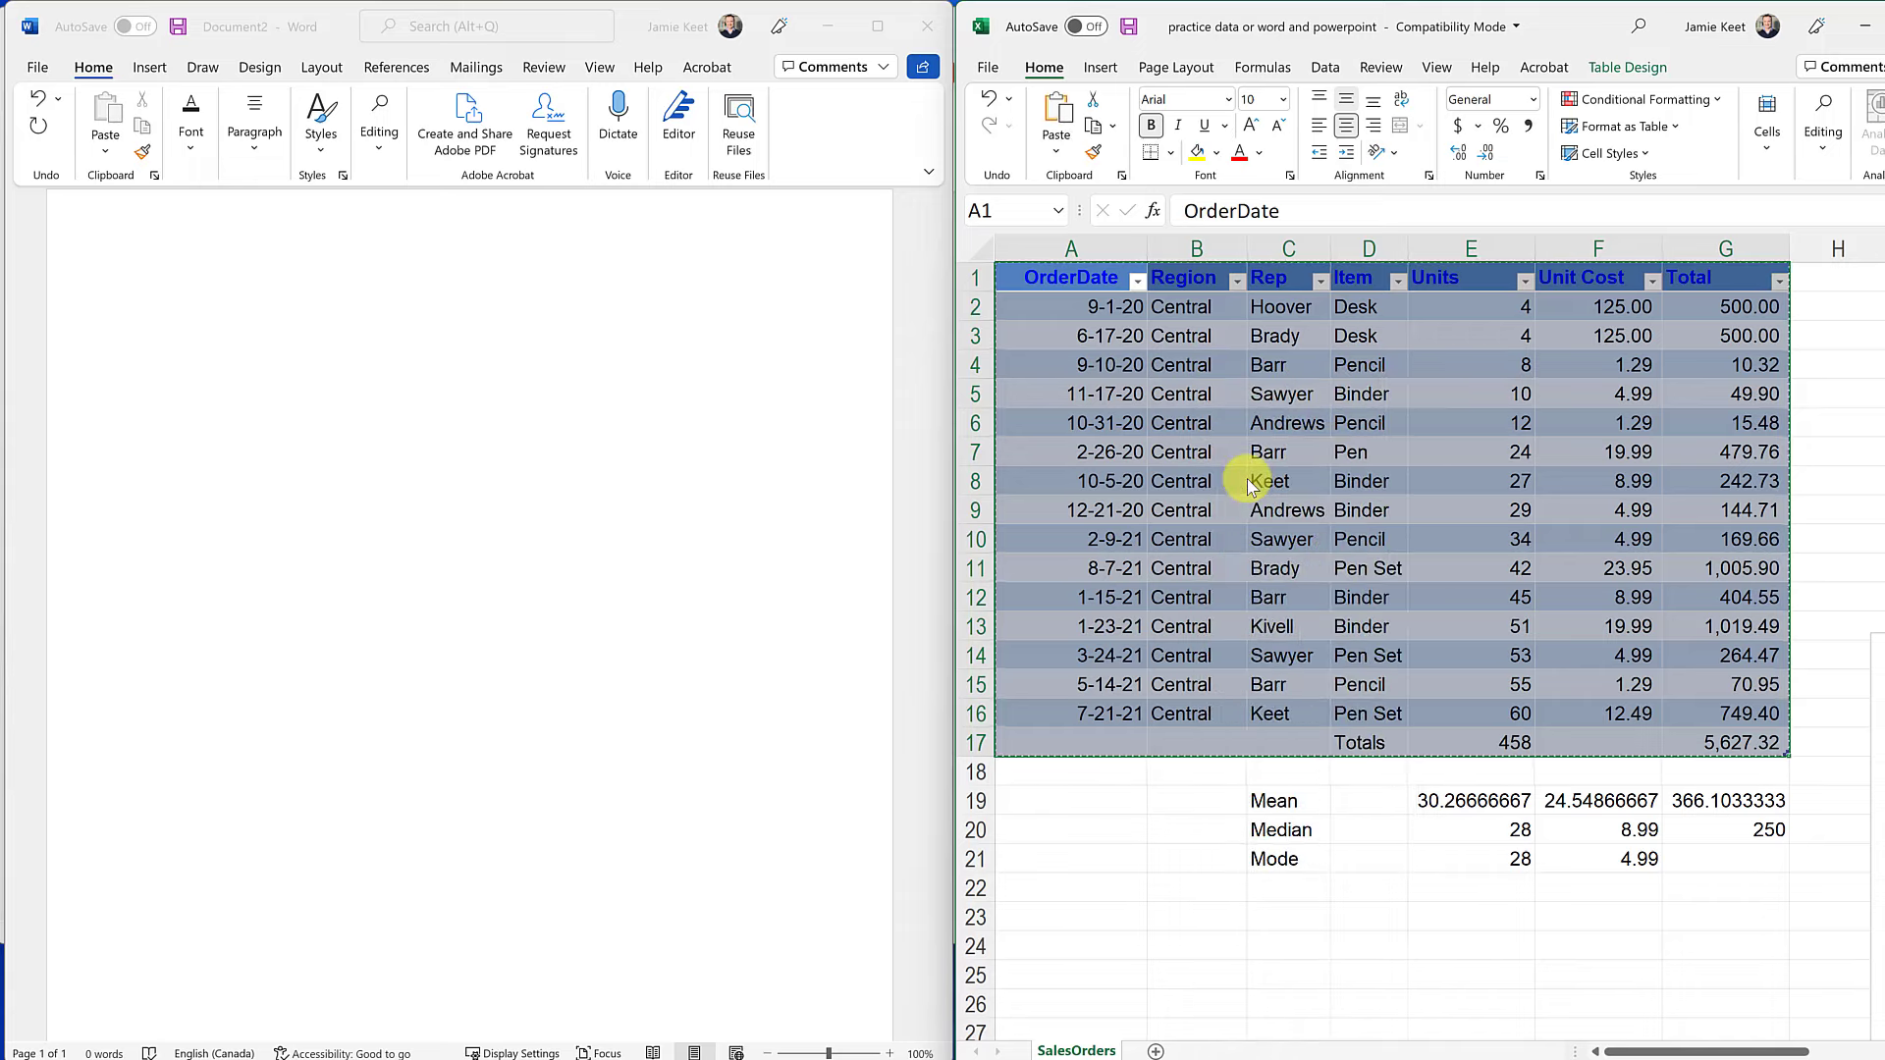
Paste the copied table into the blank Word document and set the Units of its 7-21-21 row to 70.
click(398, 378)
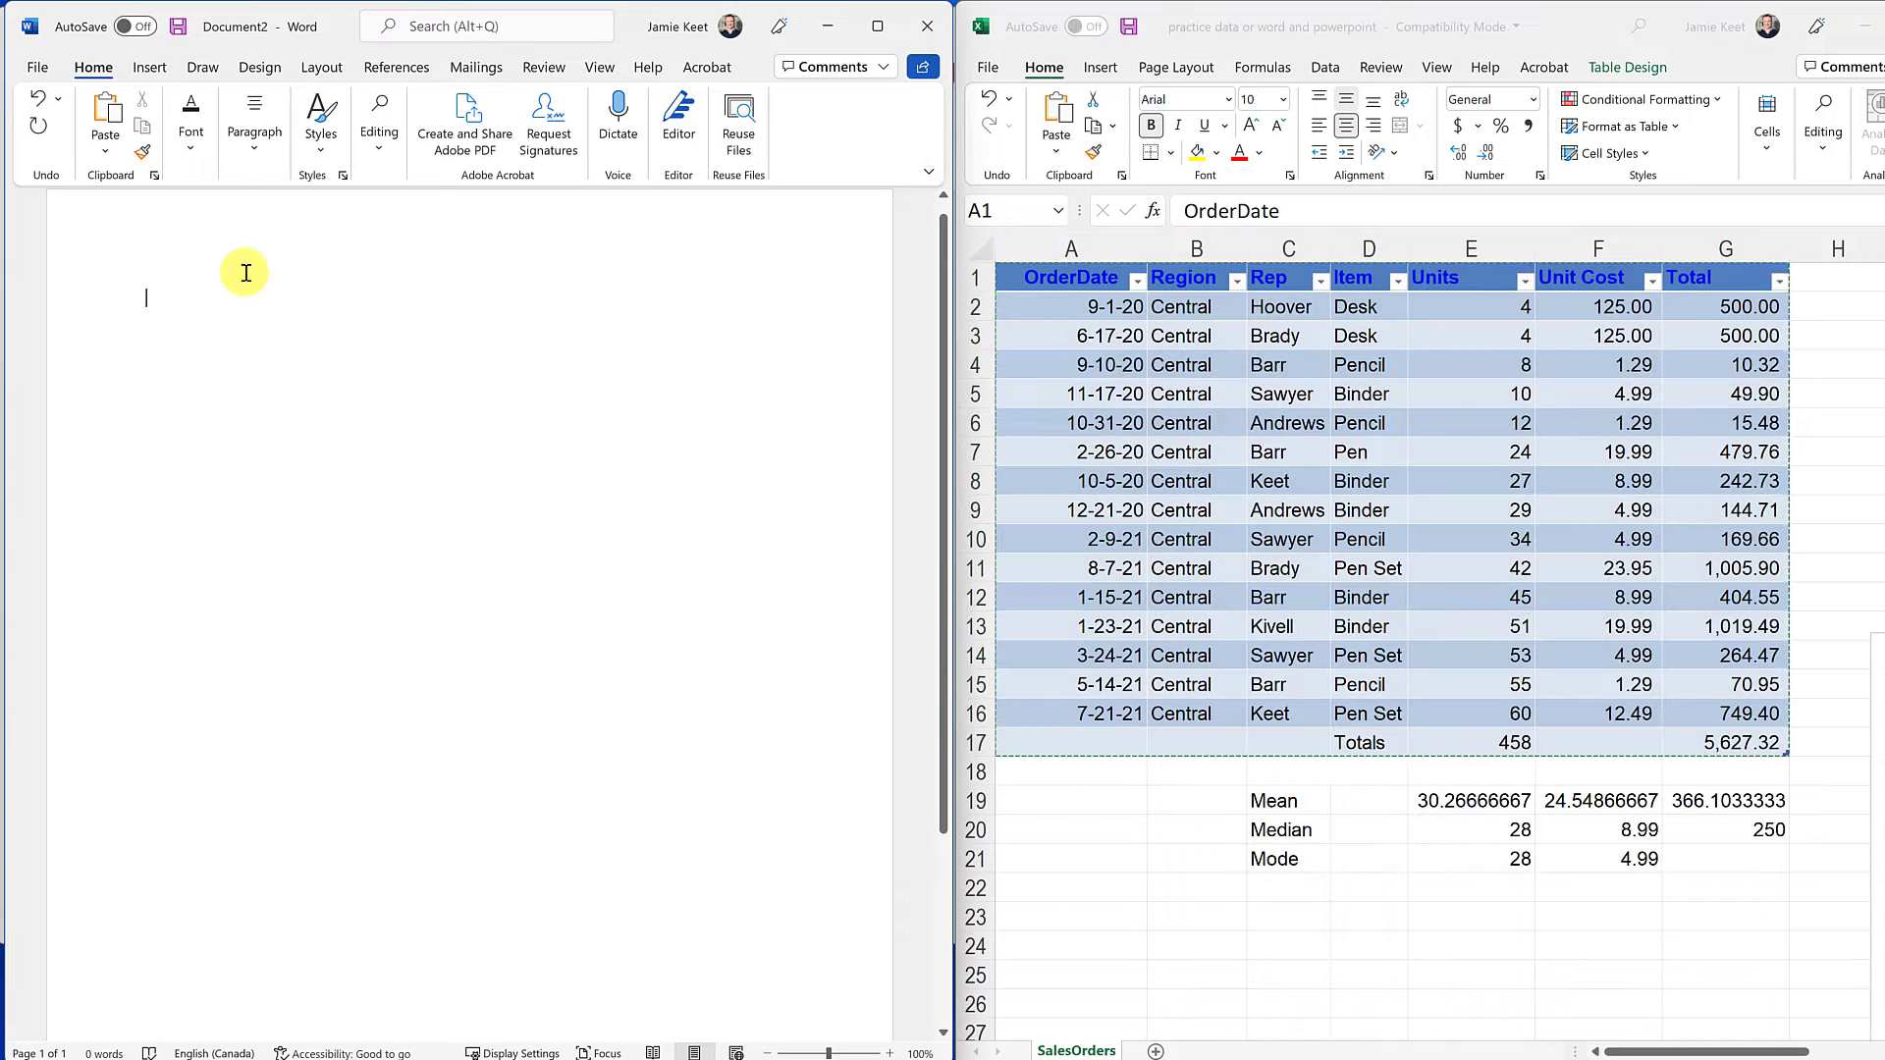
key(ctrl+v)
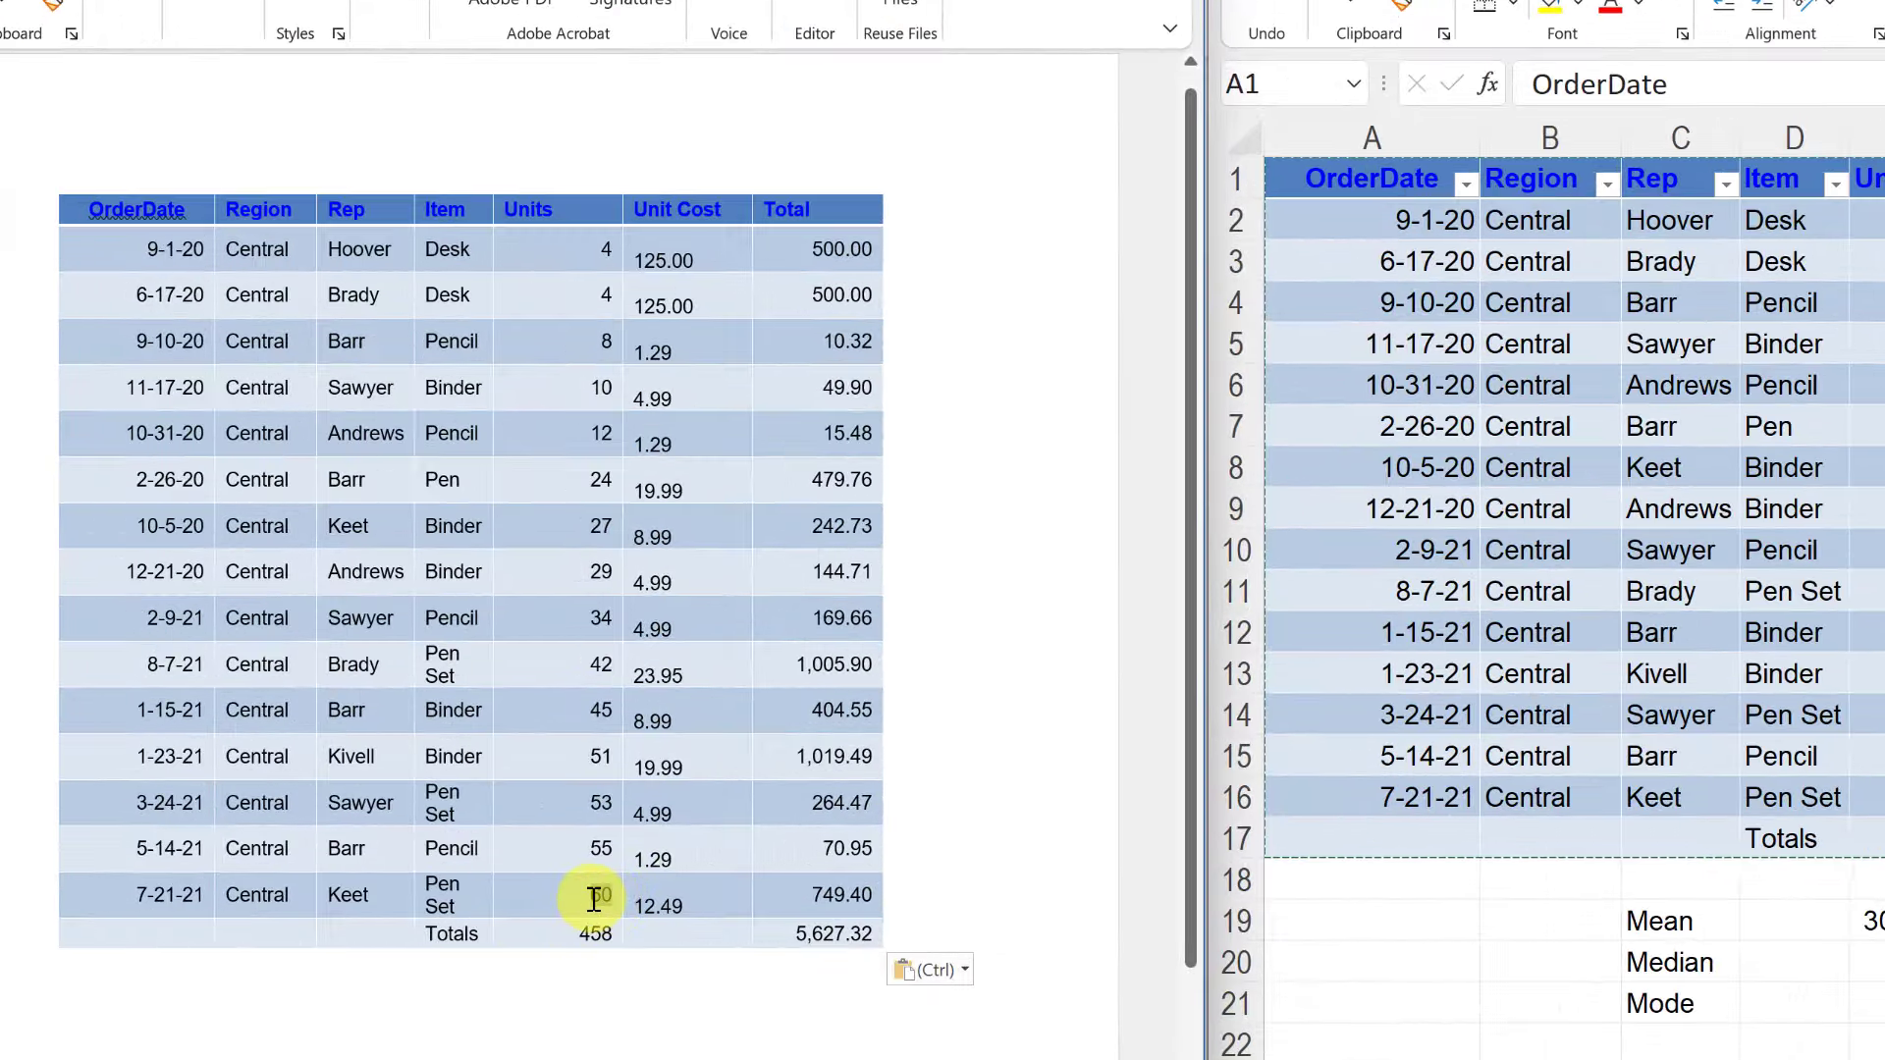
double_click(594, 899)
text(70)
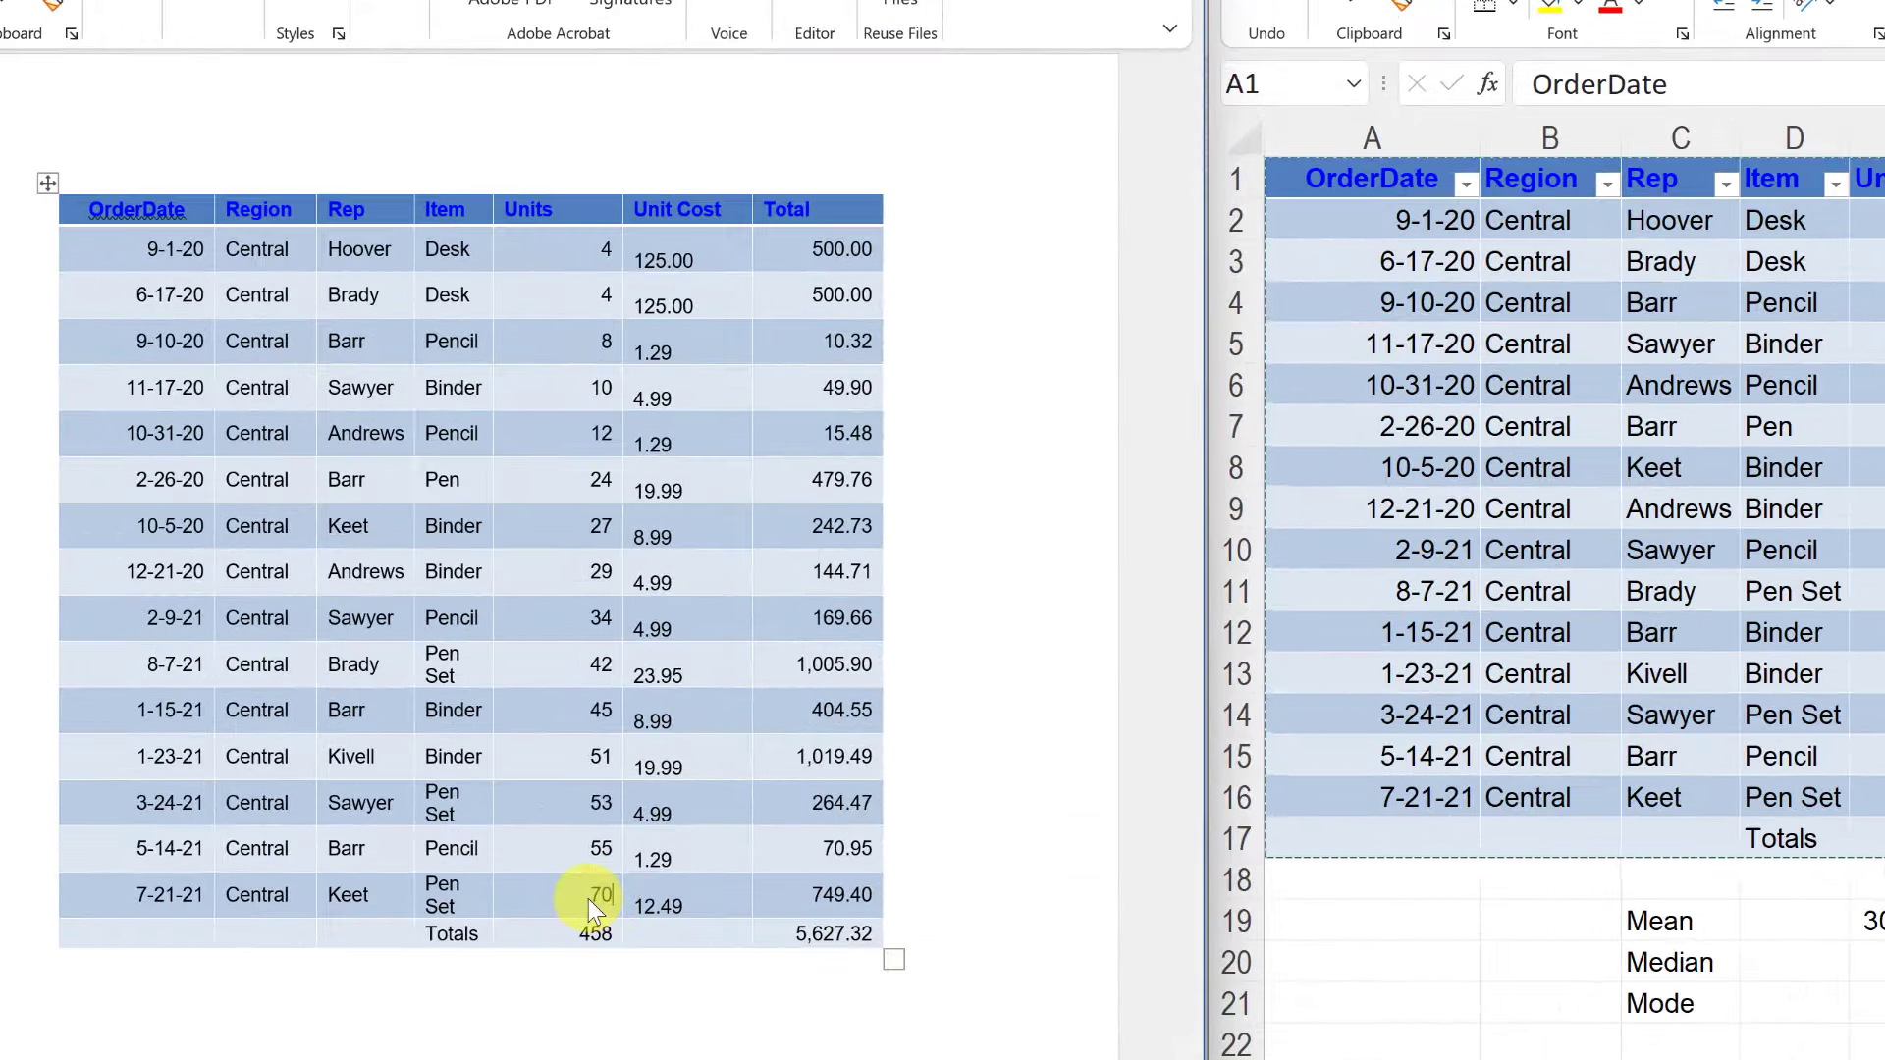
key(Down)
key(Down)
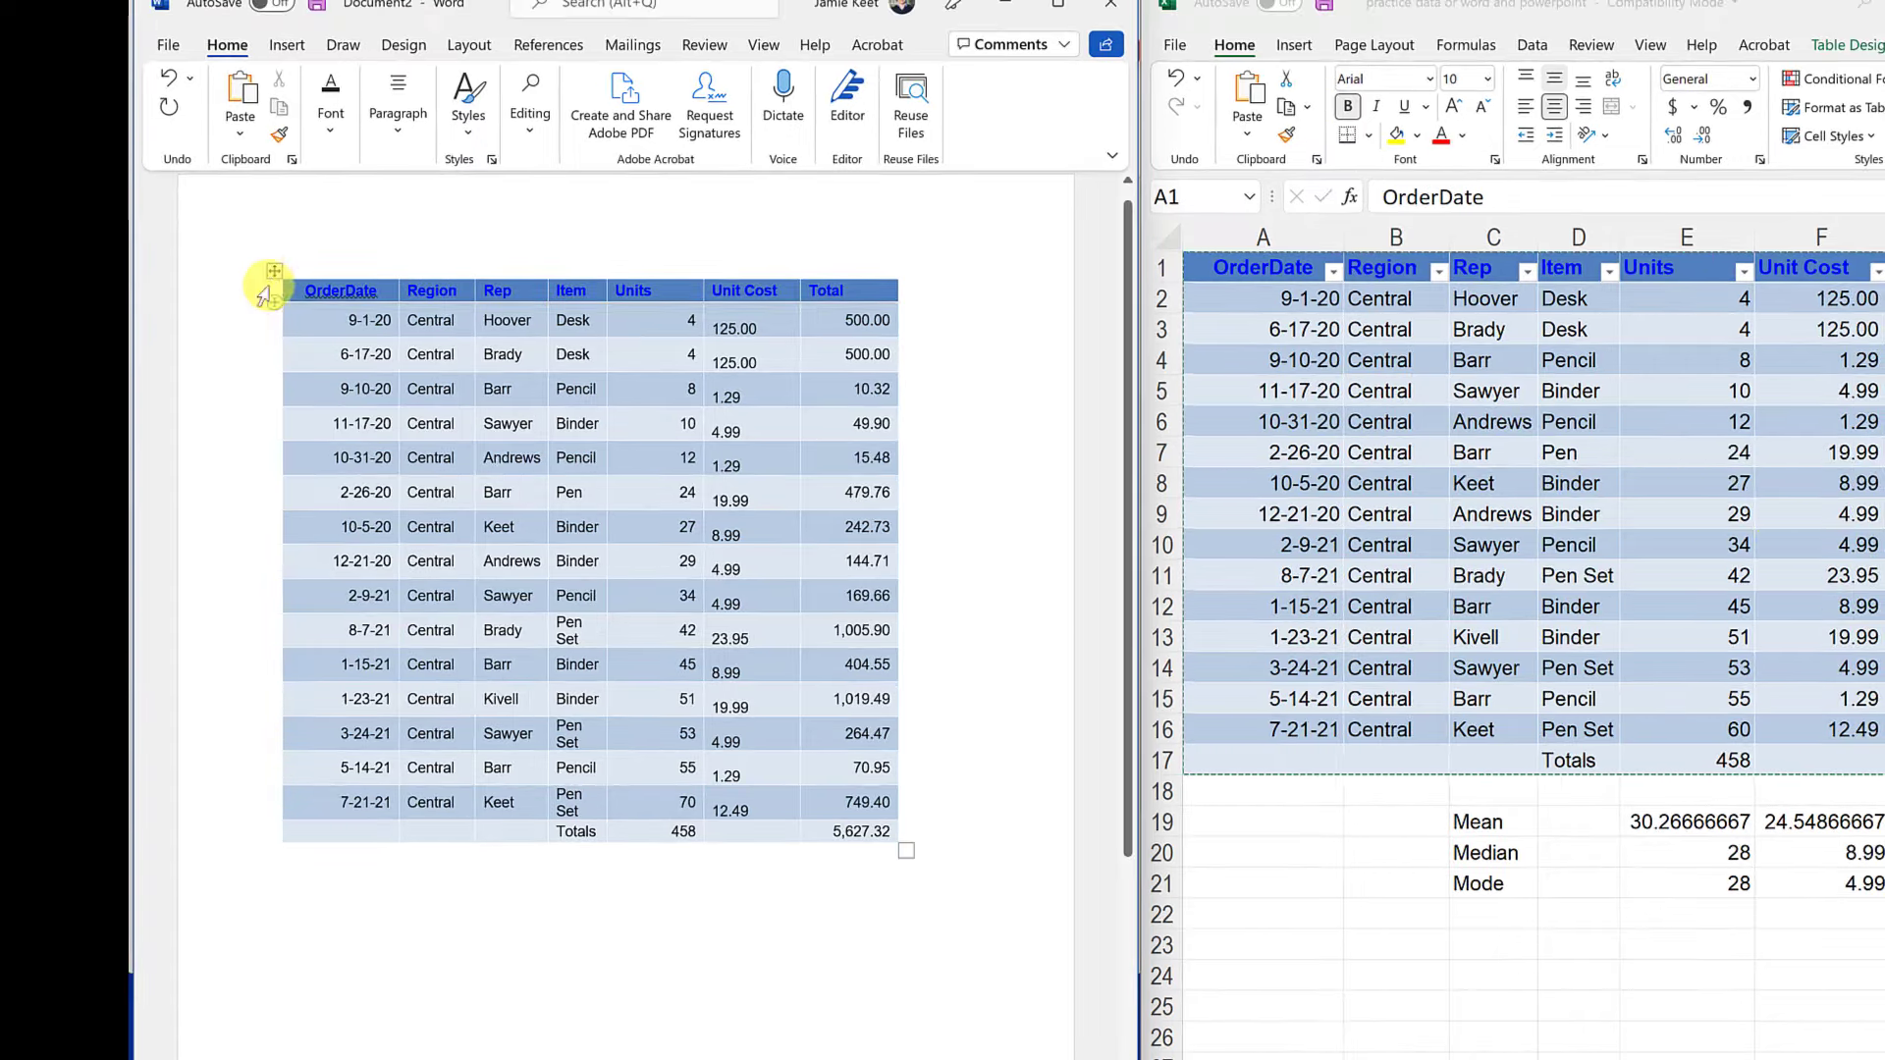
Delete the whole pasted table from the Word document, including its empty grid.
click(274, 271)
key(Delete)
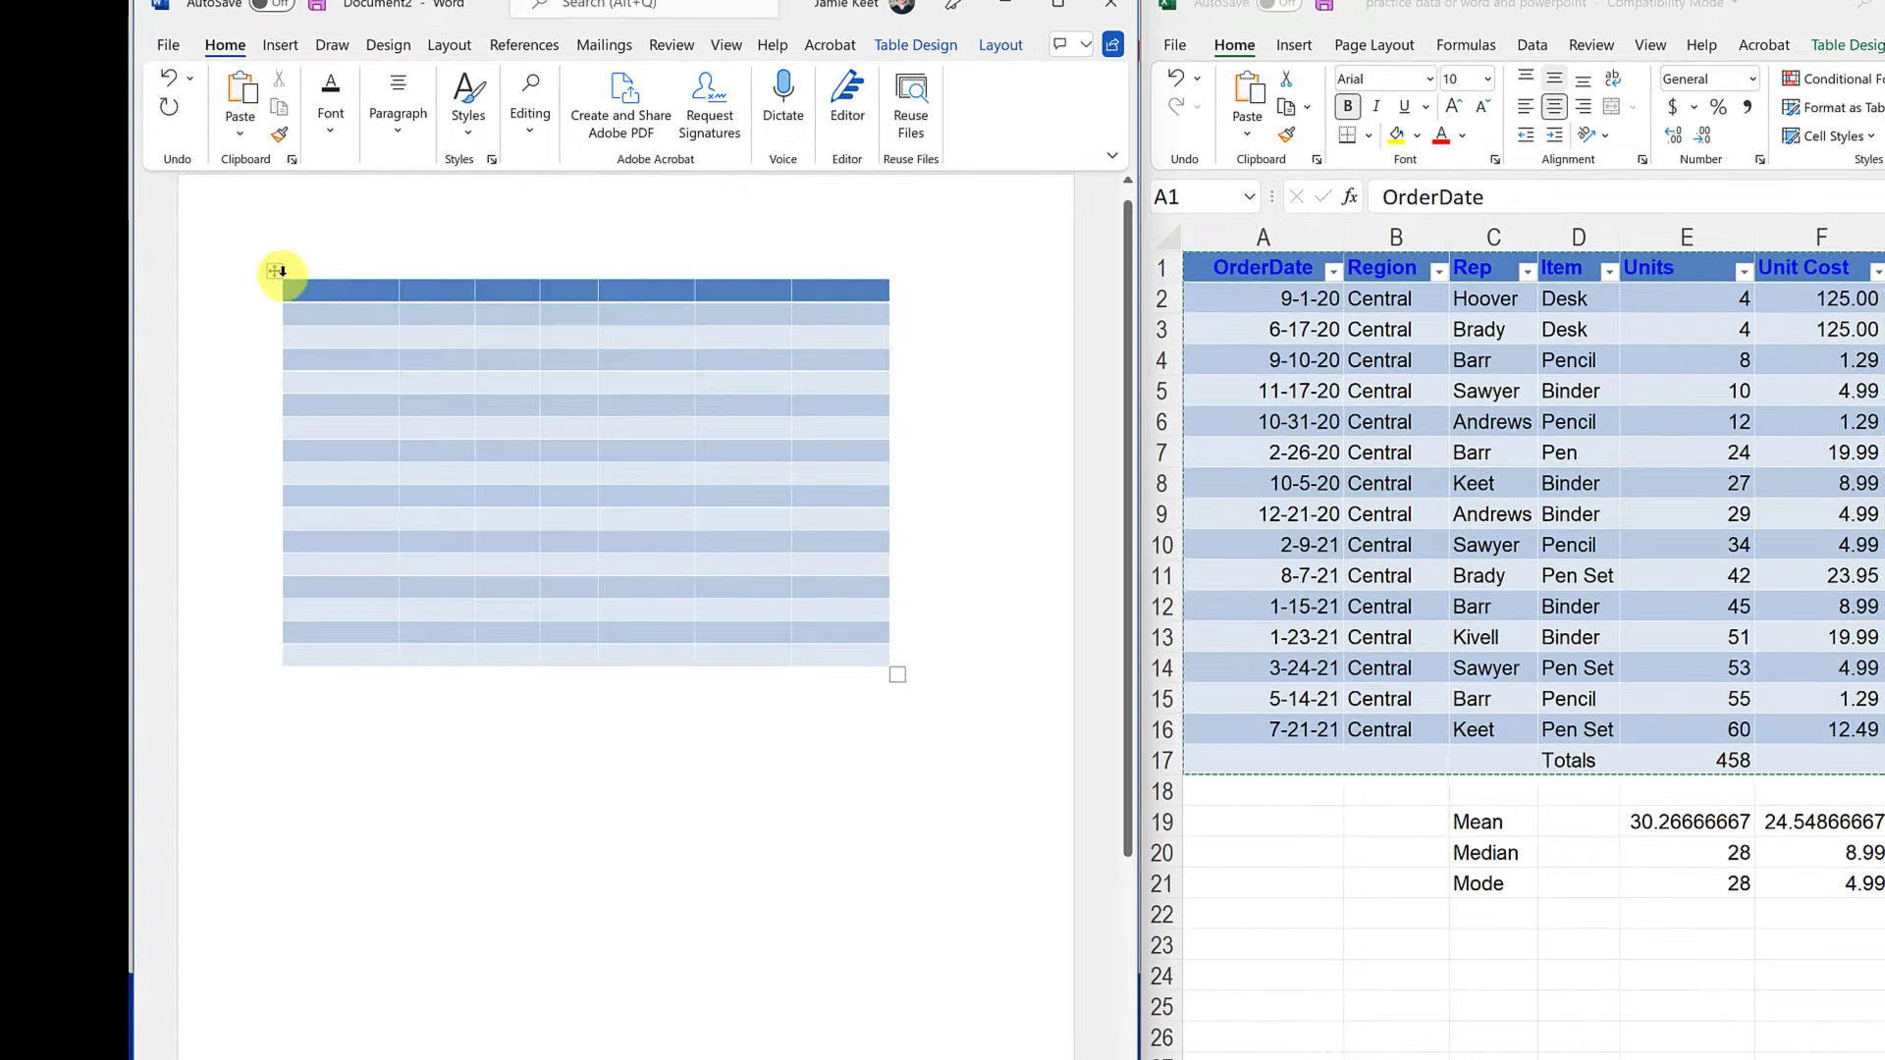
key(ctrl+z)
key(BackSpace)
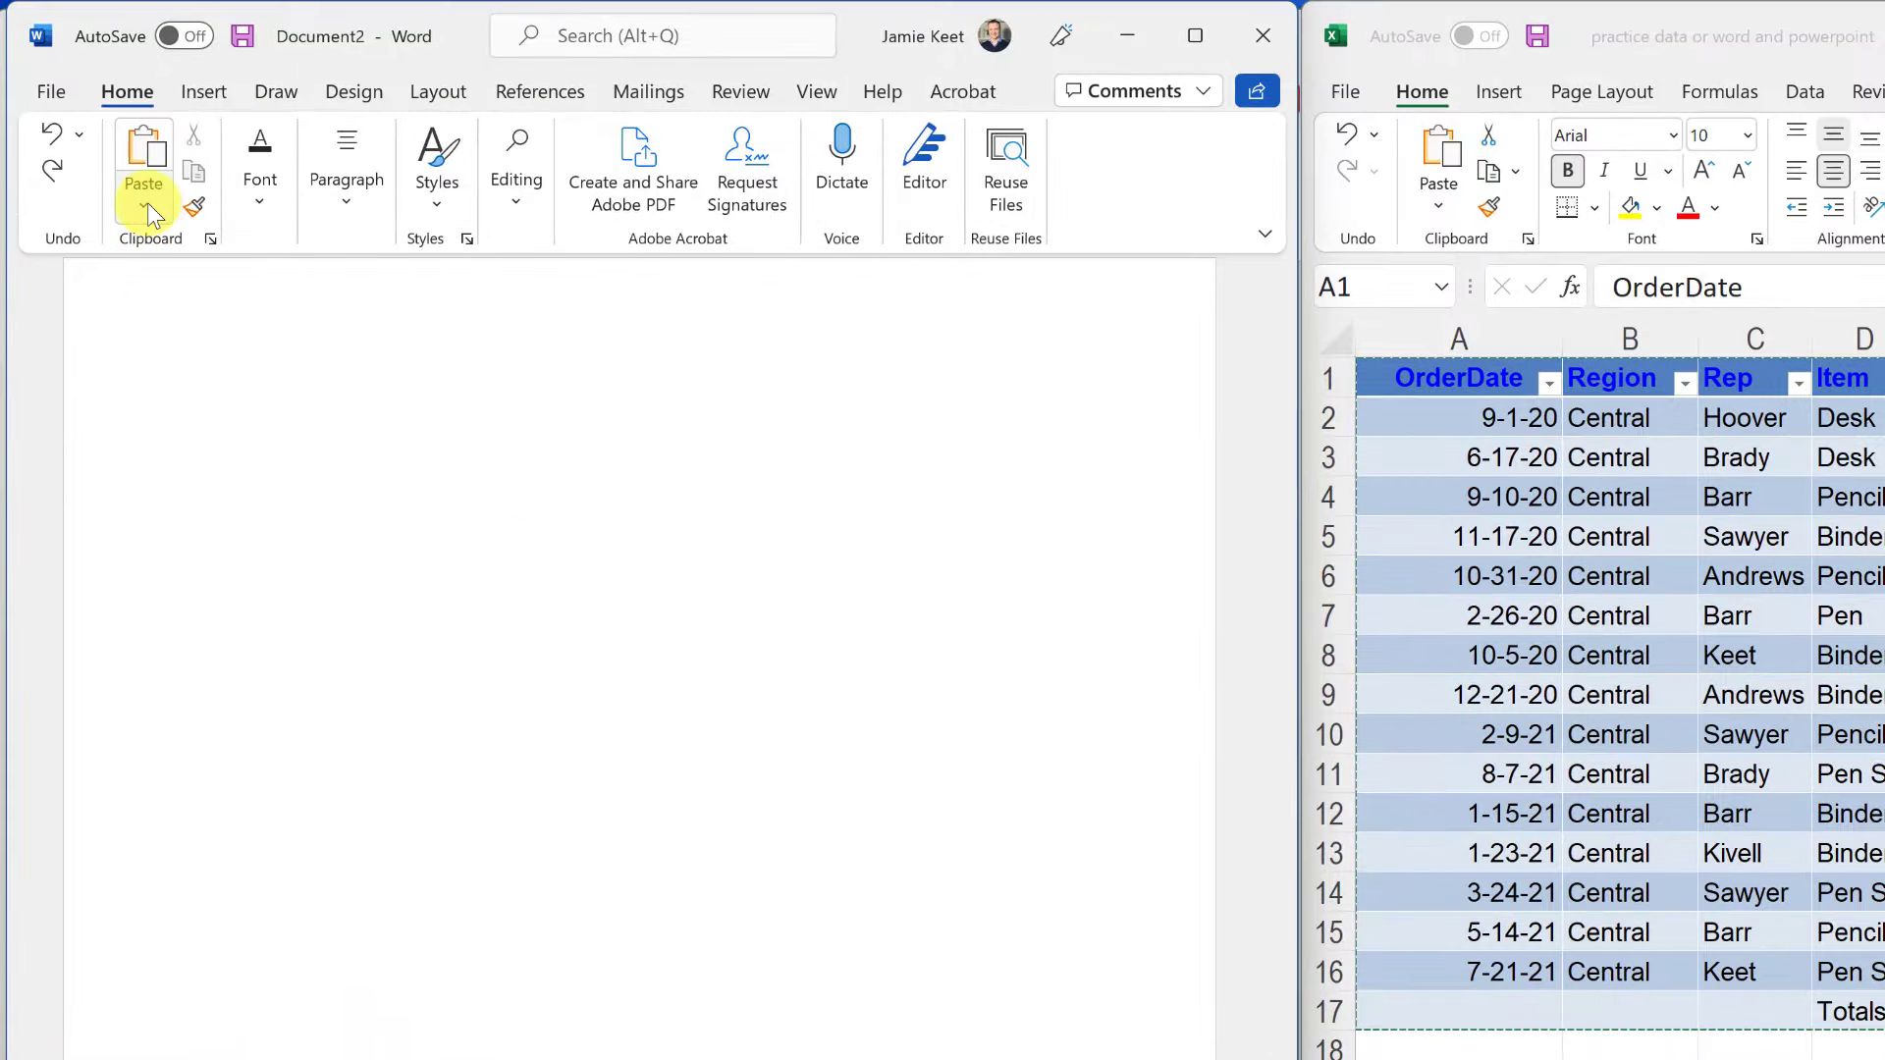
Paste the copied range into the Word document as a linked table using the destination styles.
click(145, 206)
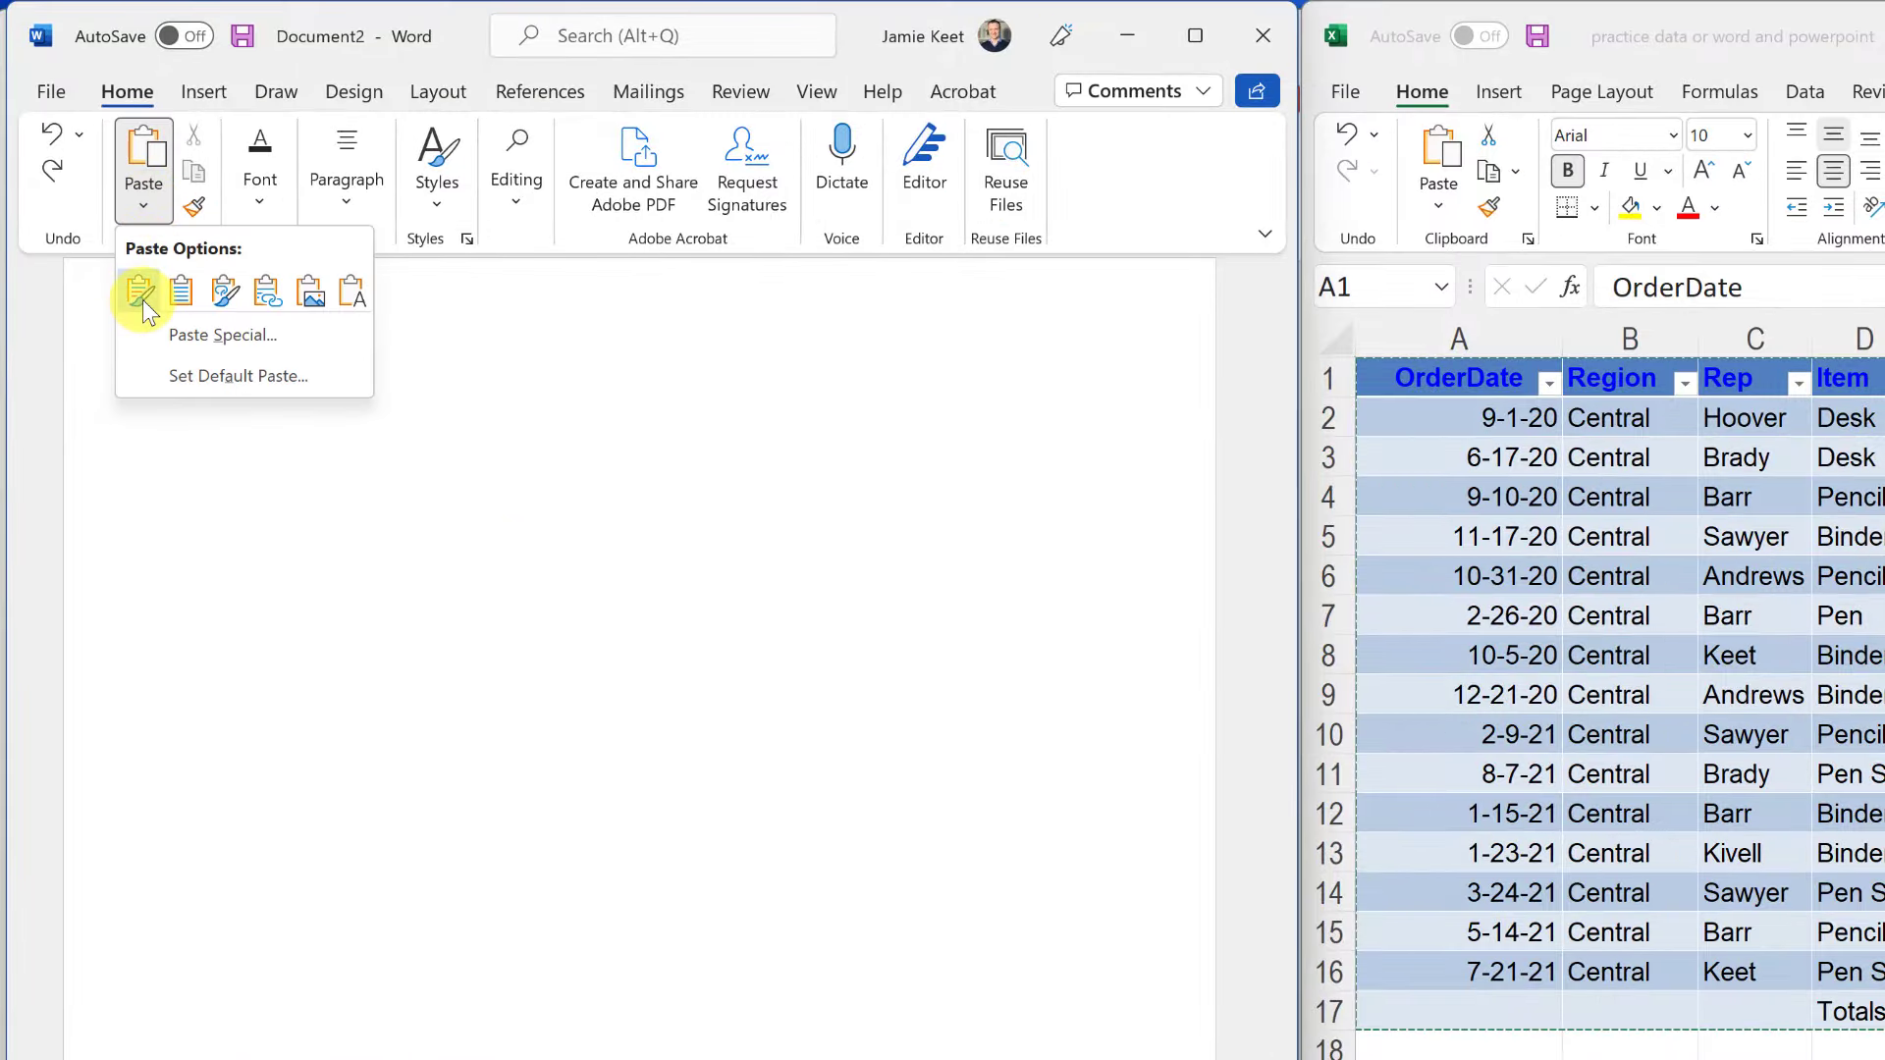
mouse_move(143, 298)
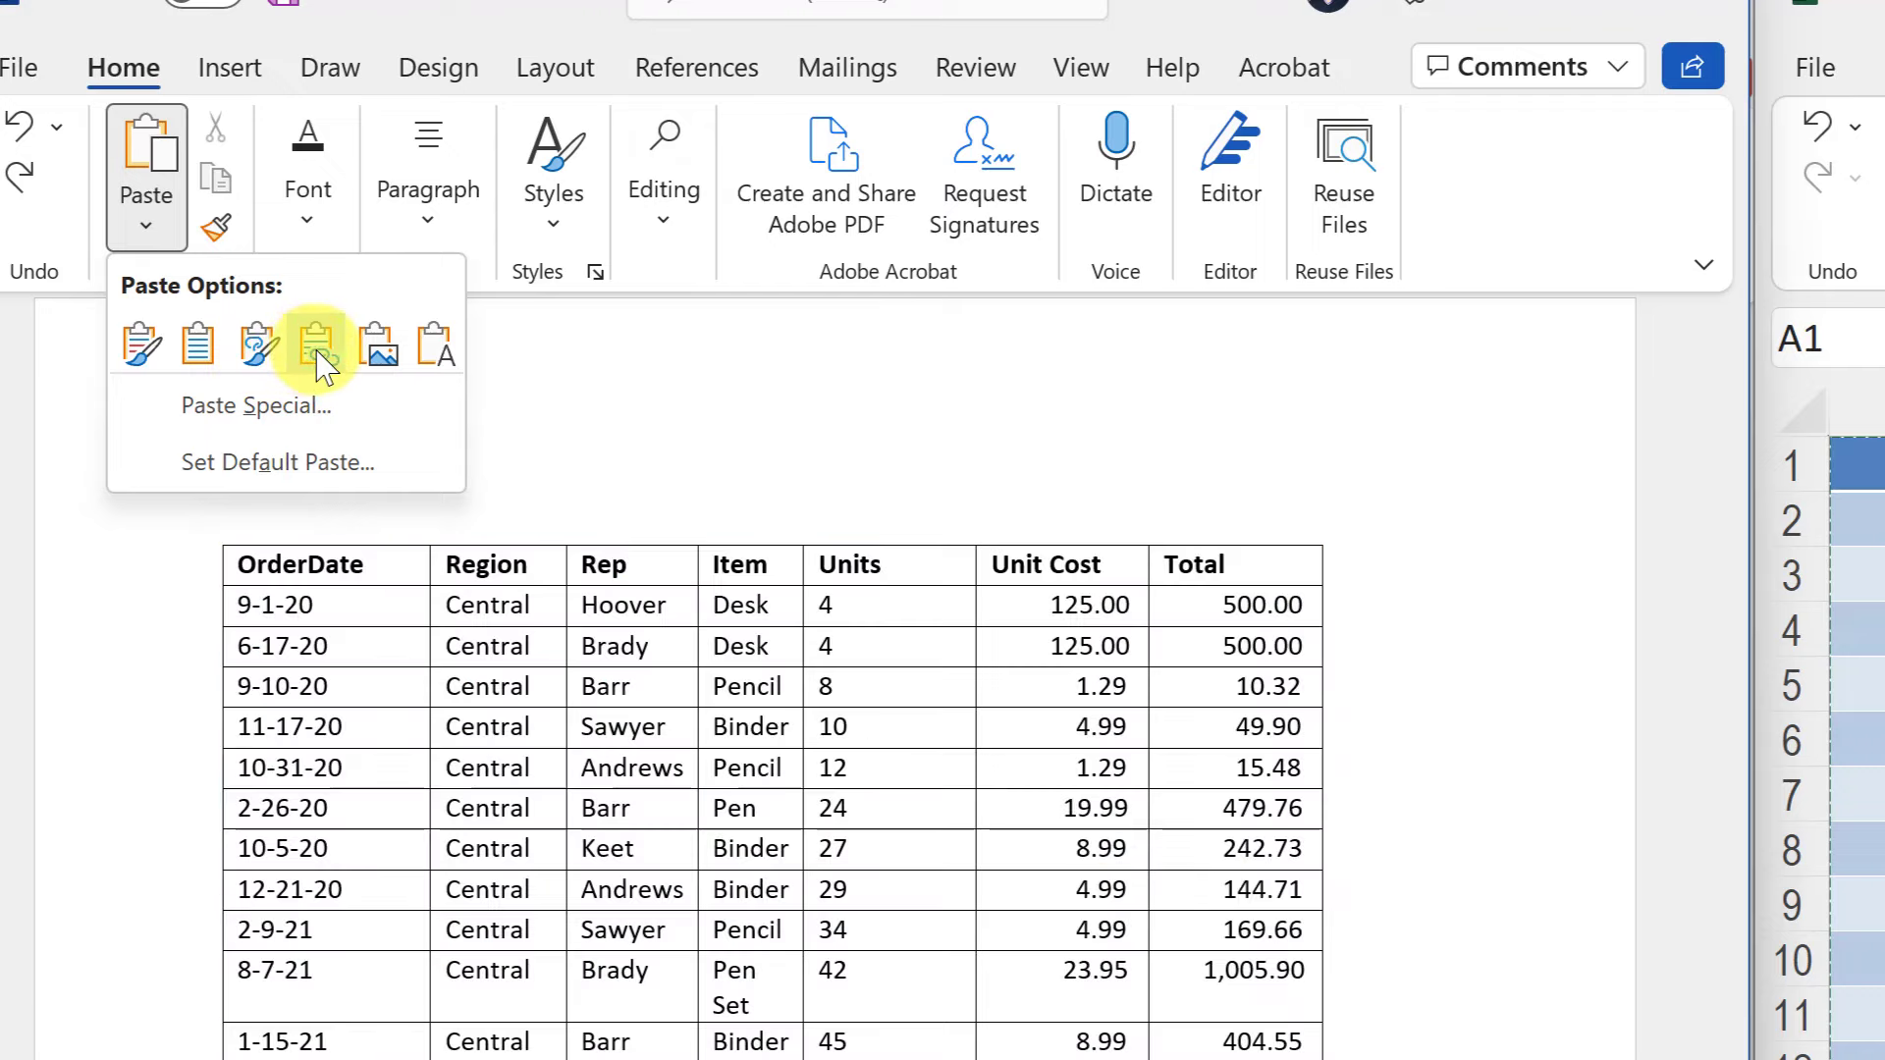
click(316, 356)
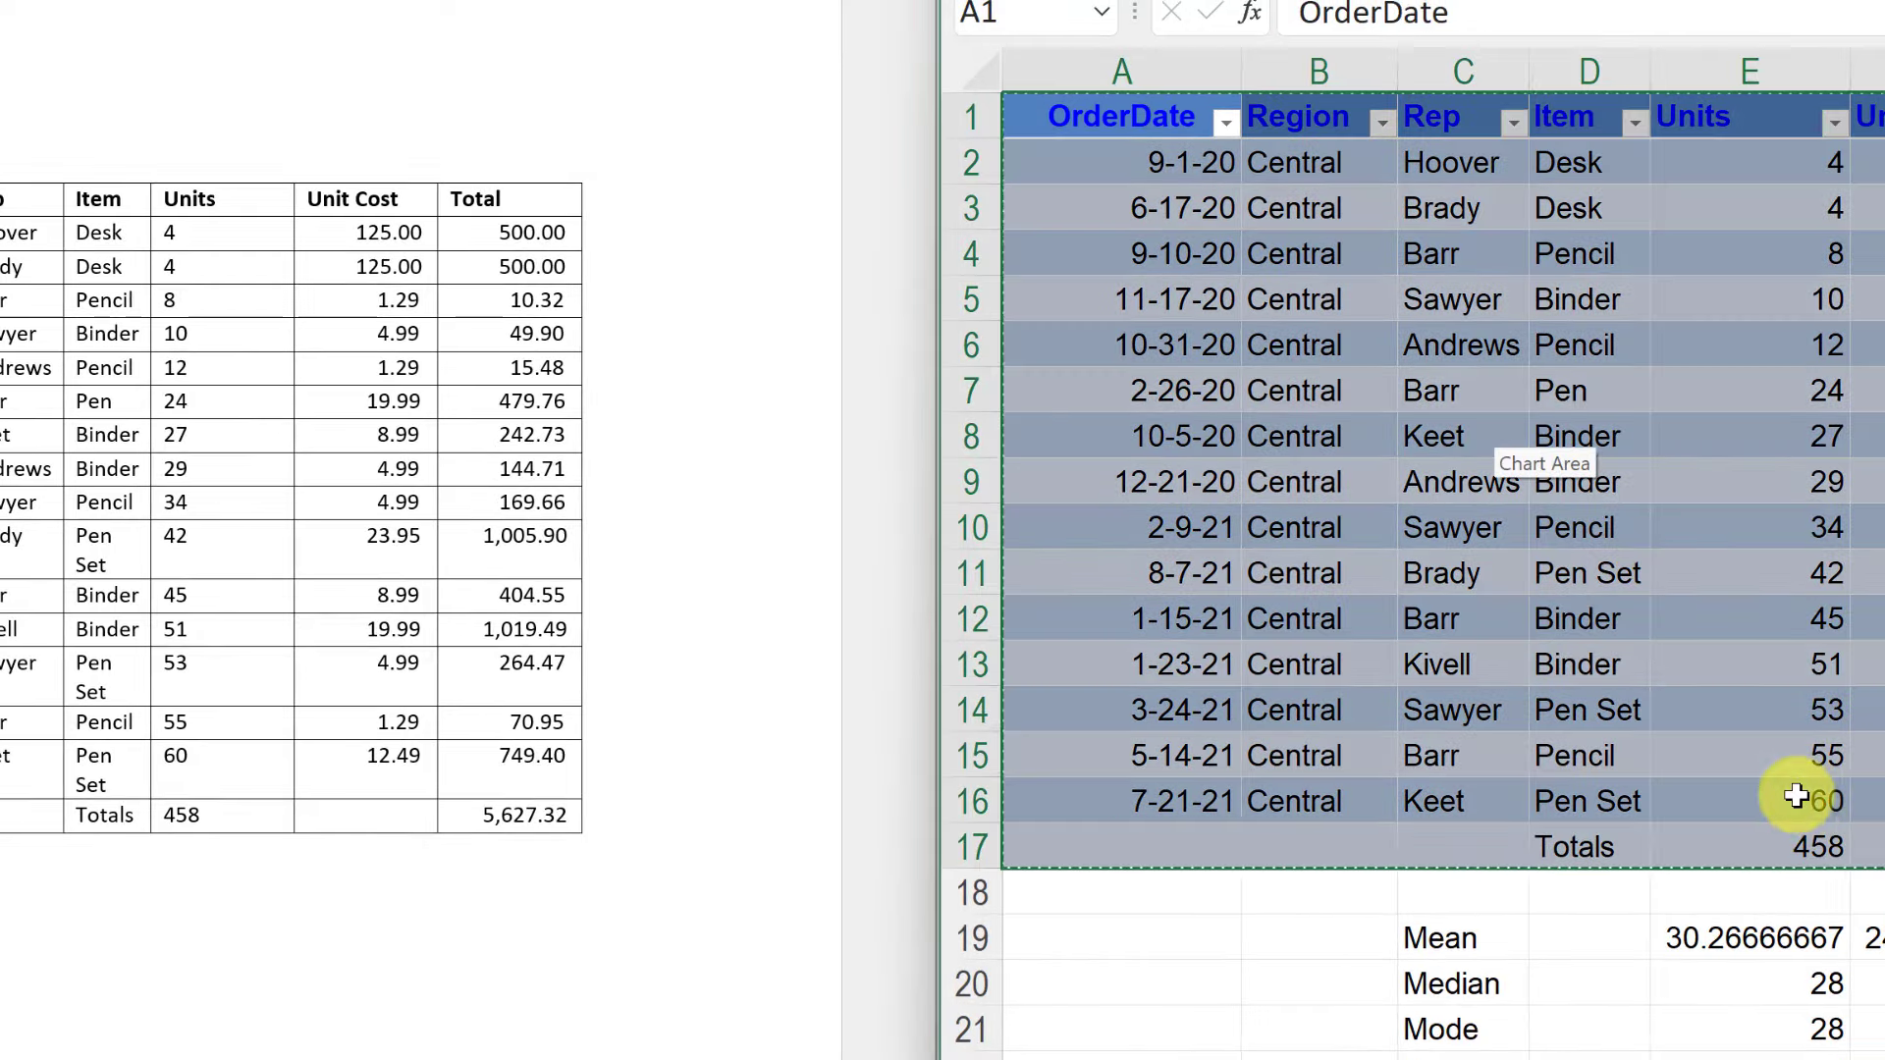
In the Excel source worksheet, set the Units value in E16 to 70.
click(1807, 799)
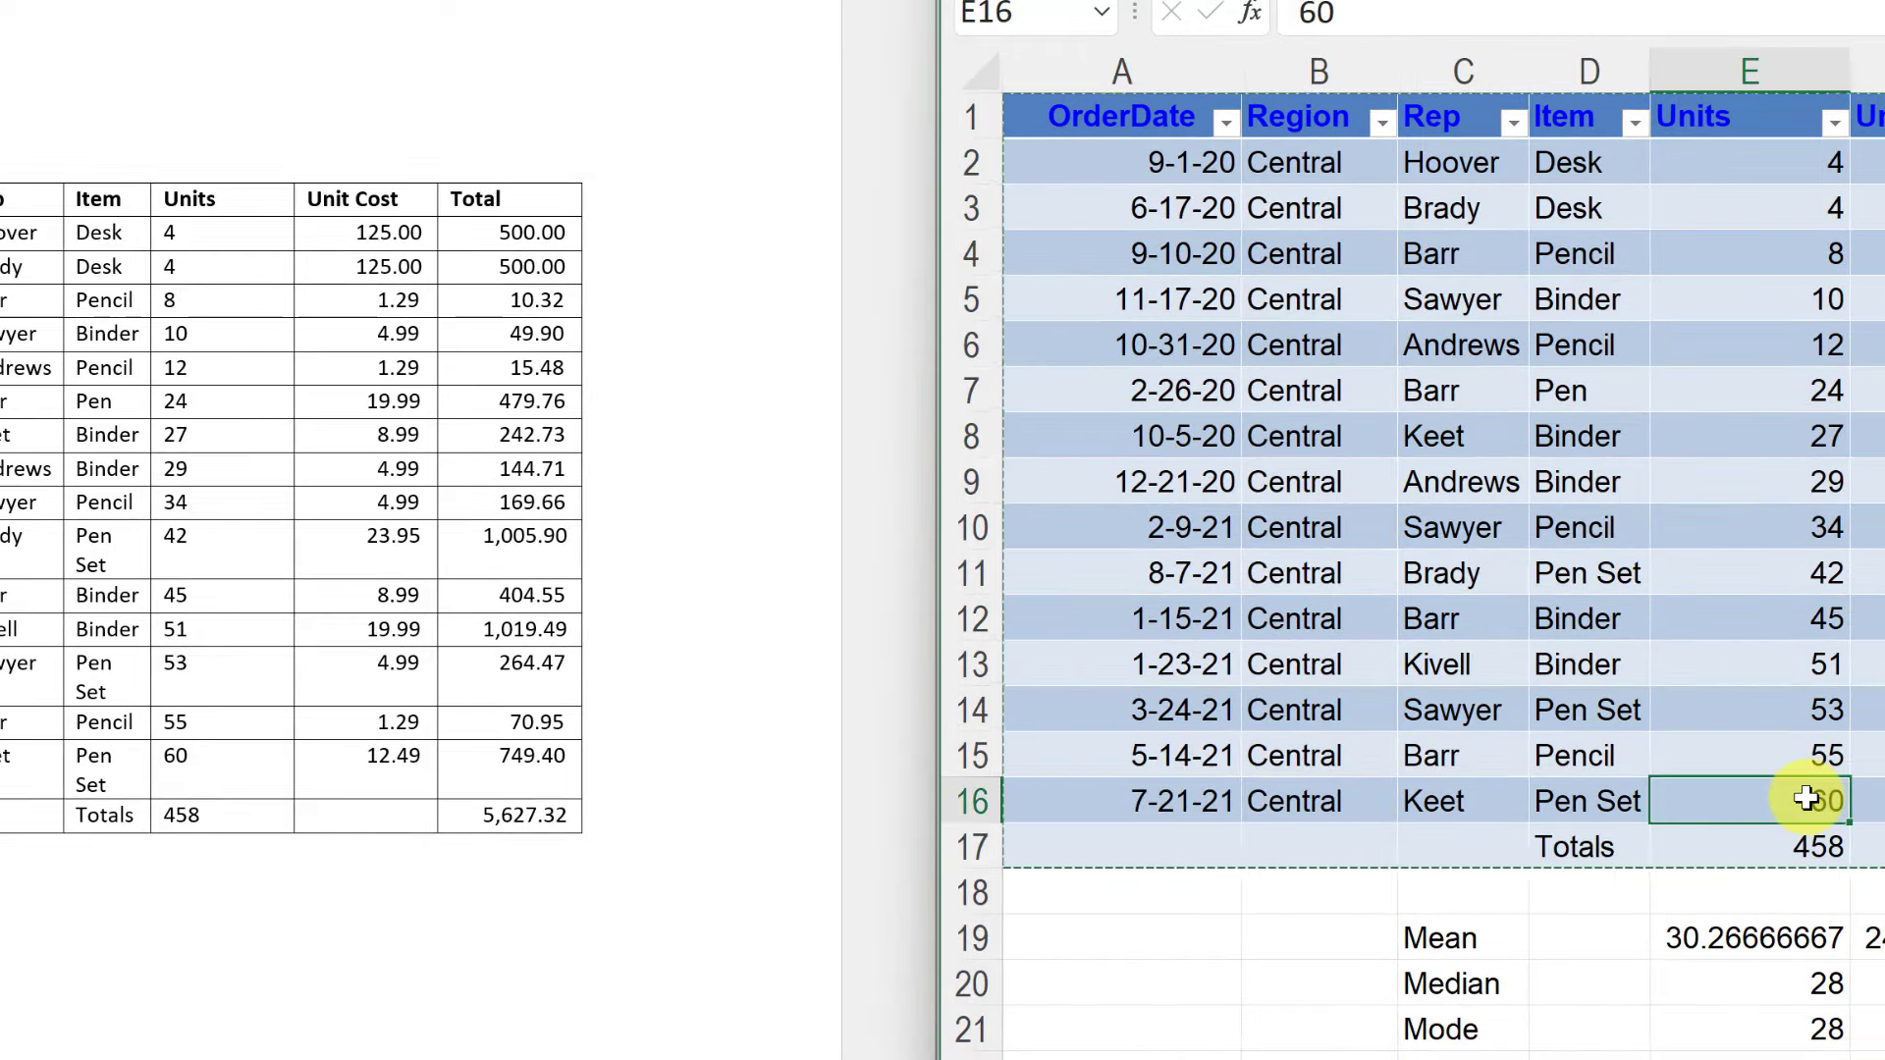
double_click(1806, 800)
drag(1809, 799, 1853, 799)
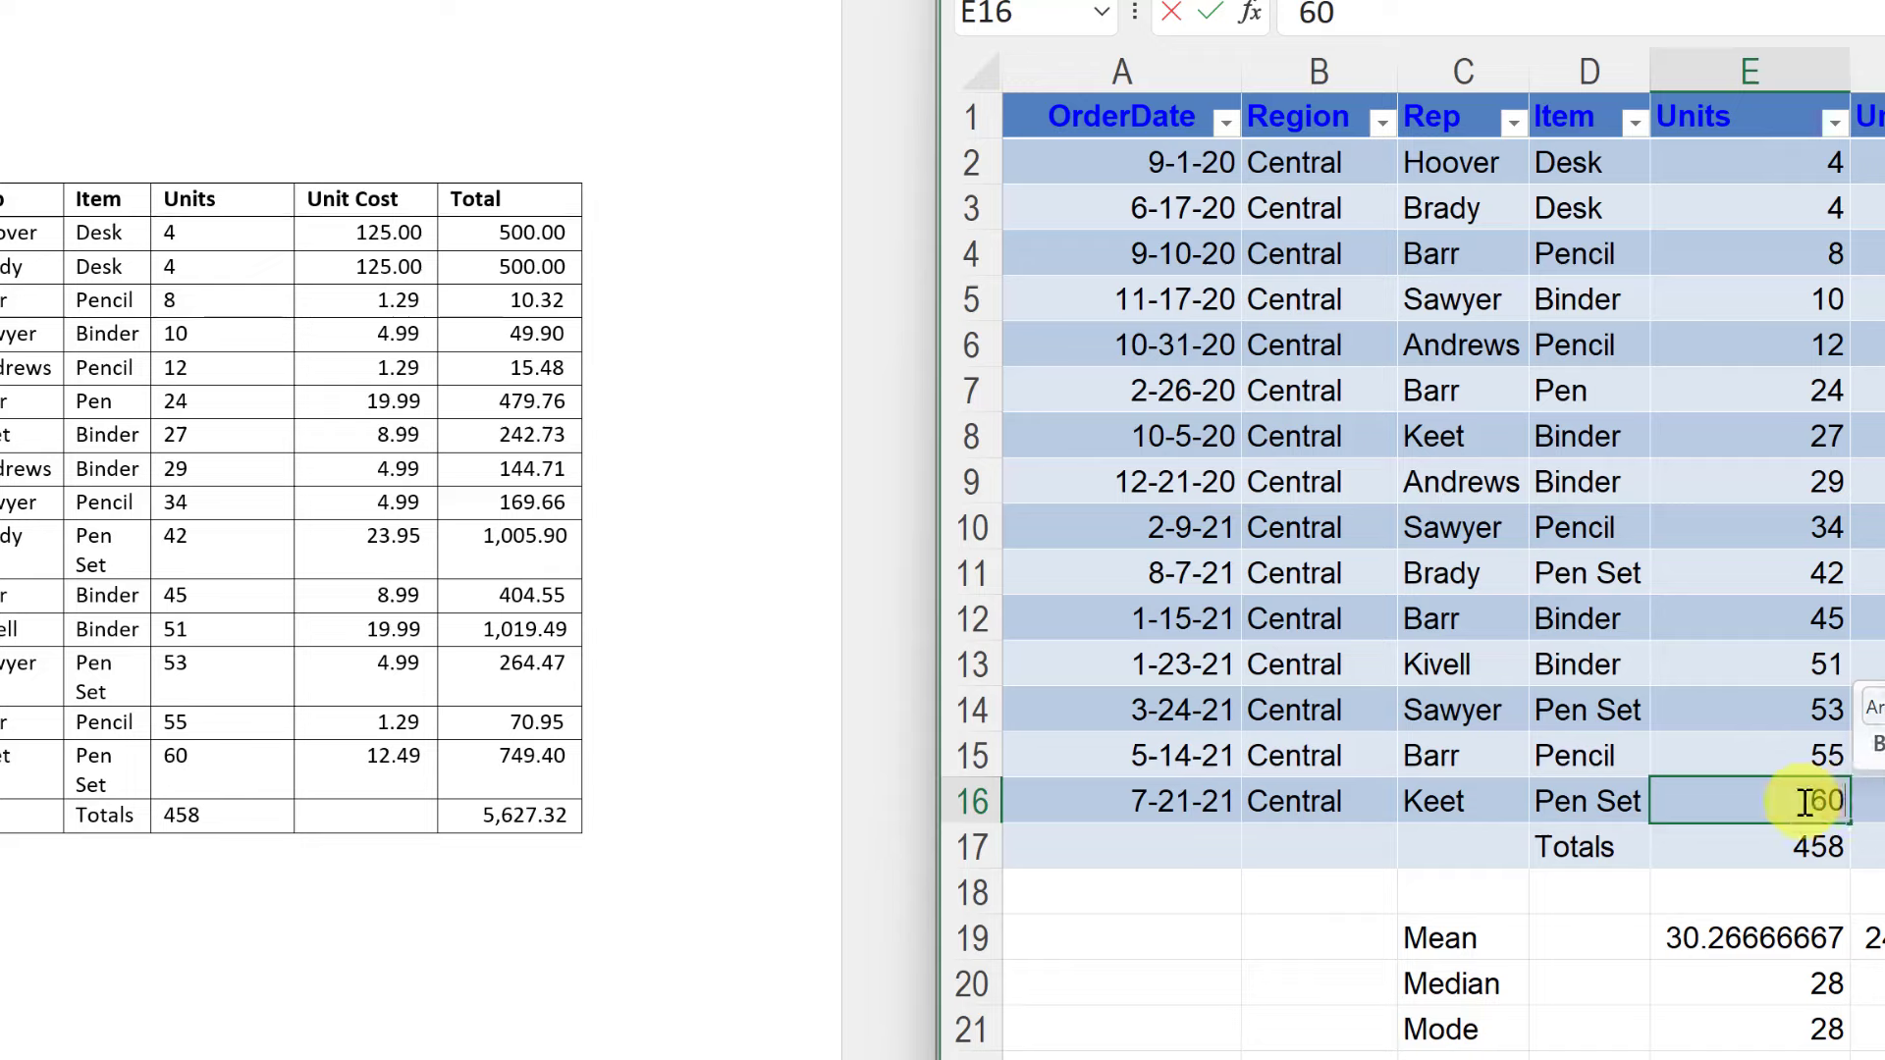
text(7)
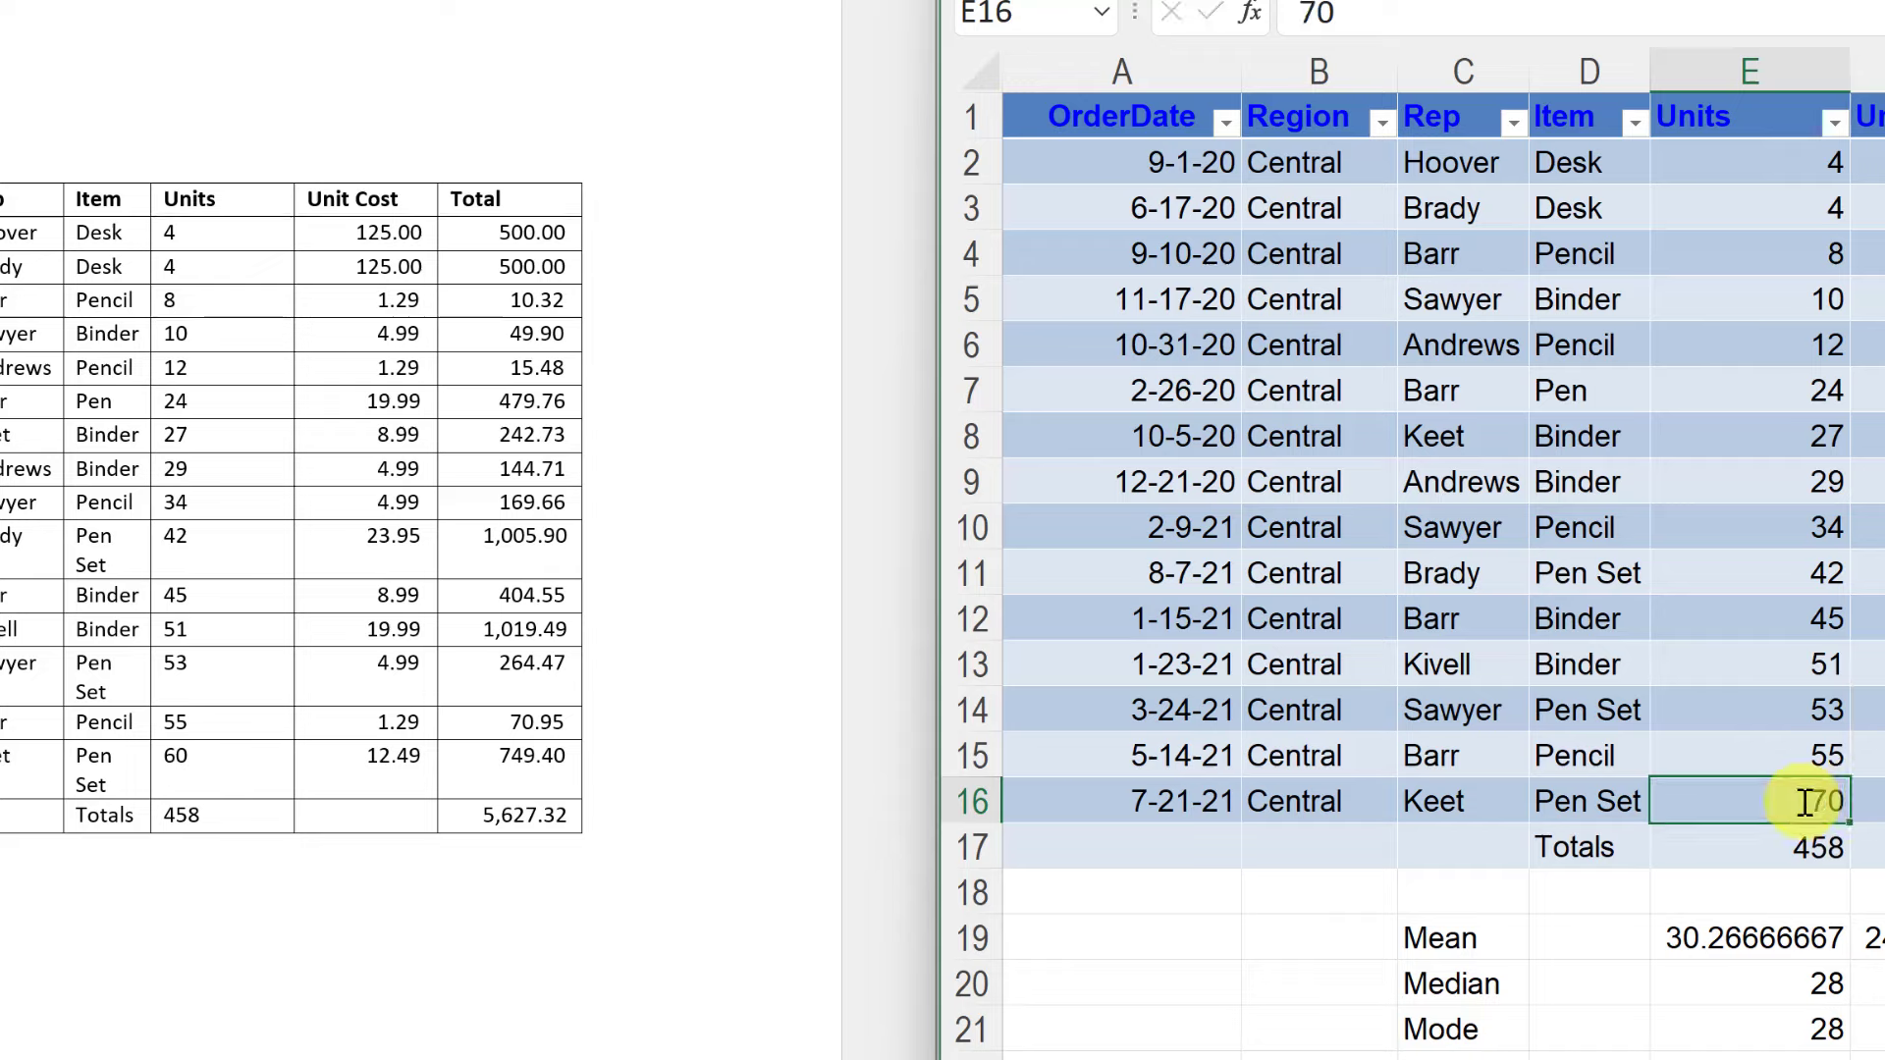
key(Return)
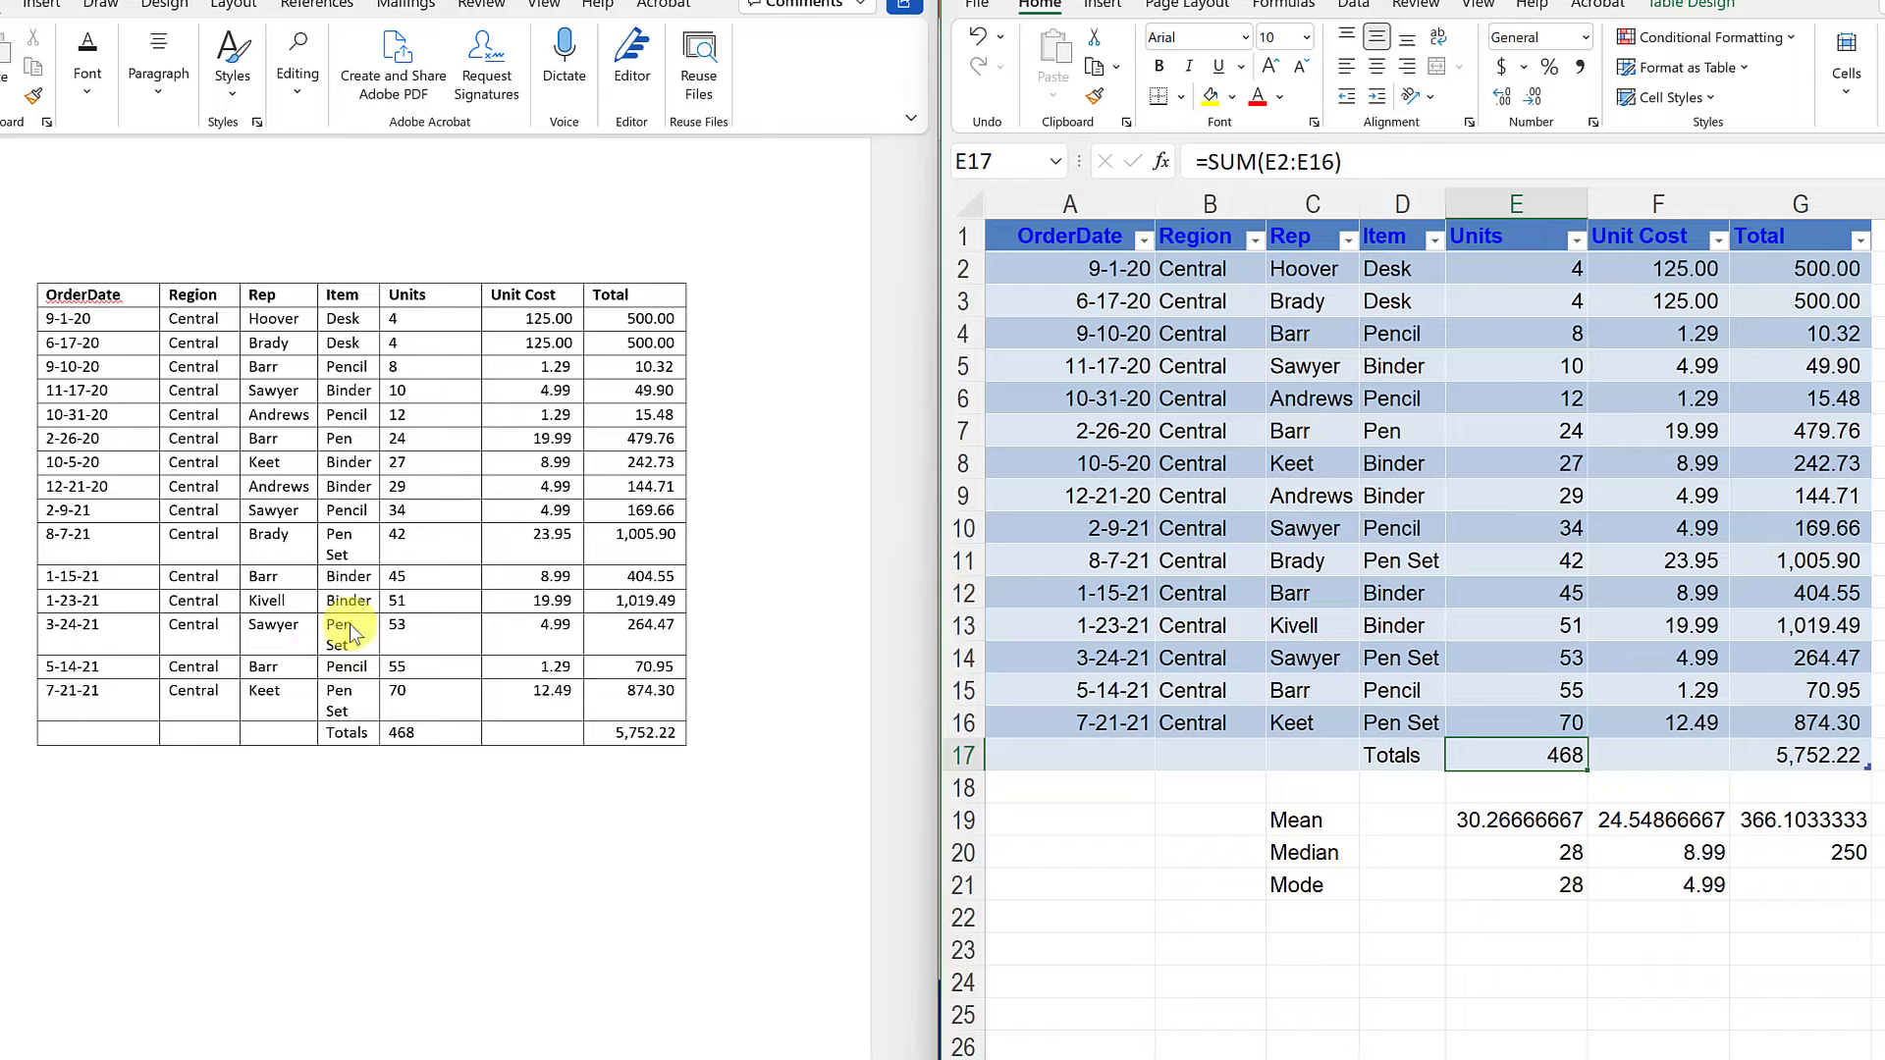
Clear the linked table from the Word document and copy the updated range A1:G17 from the worksheet again.
click(329, 550)
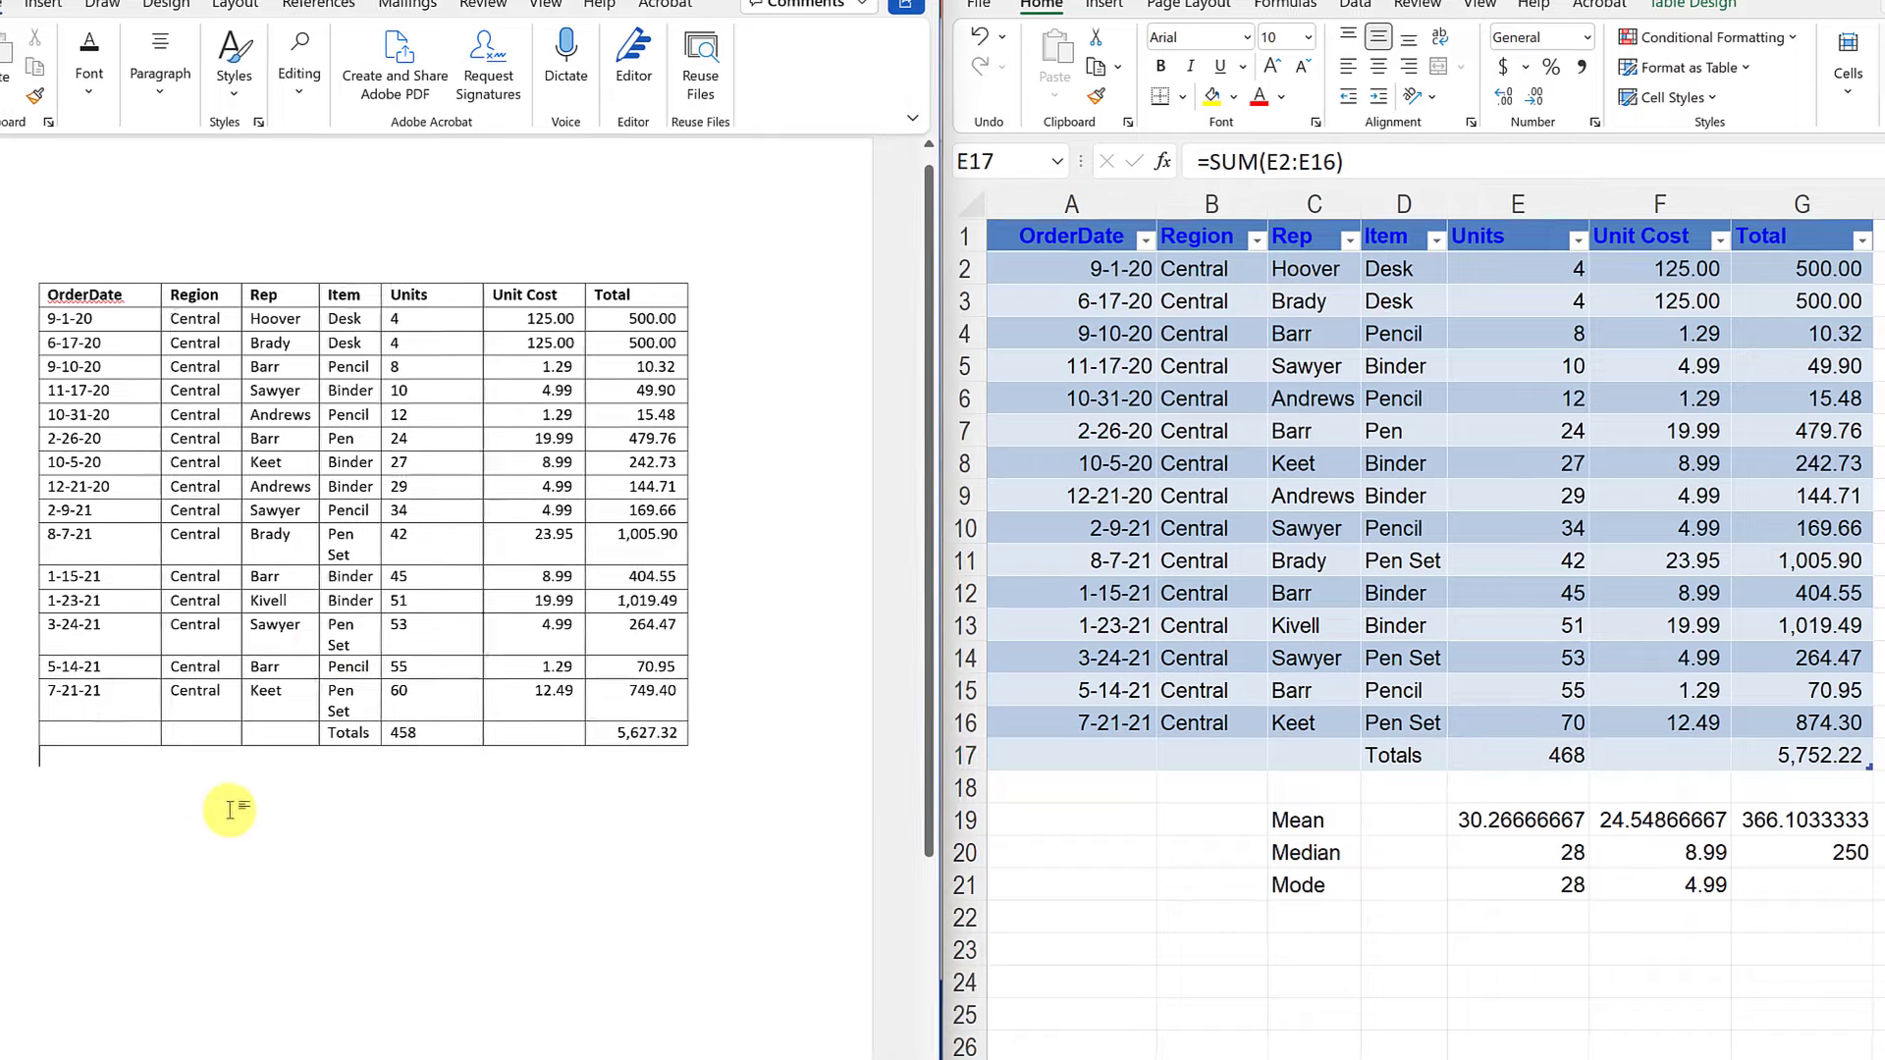
scroll(261, 813, down, 5)
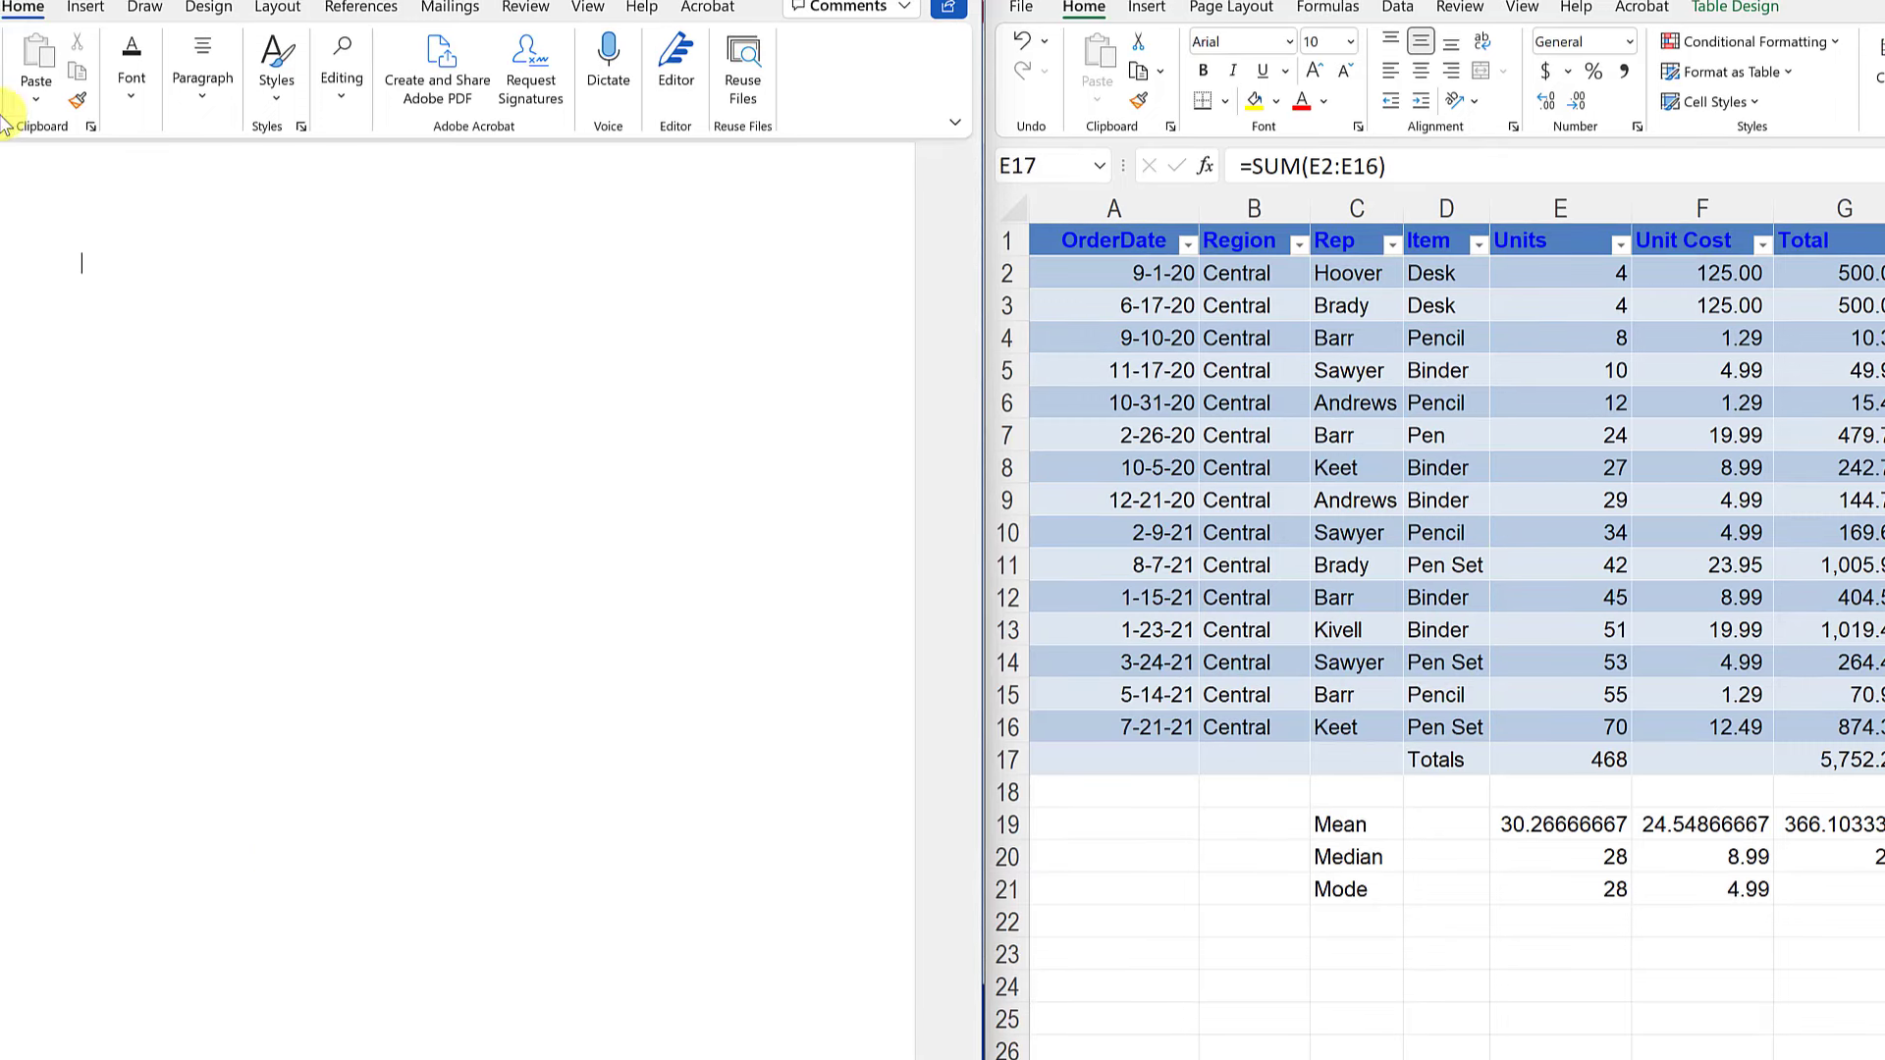
click(35, 98)
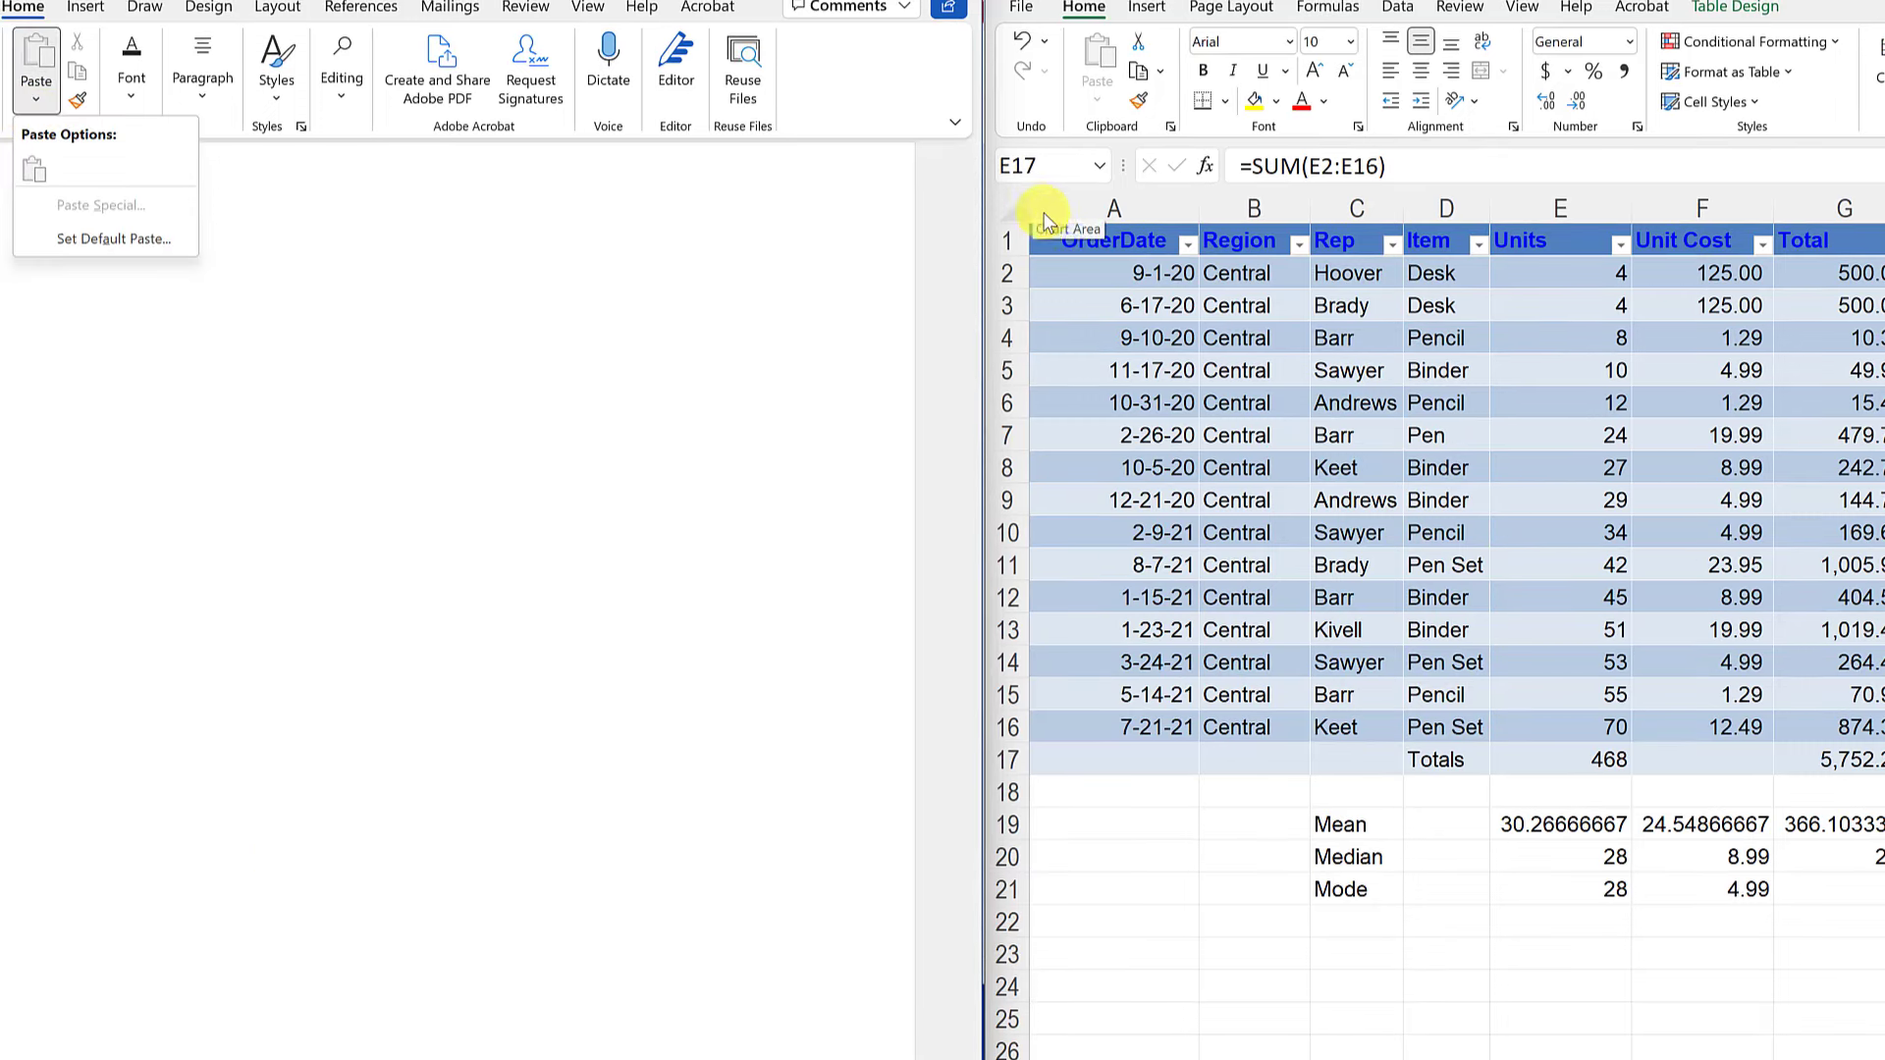
click(1055, 242)
drag(1054, 239, 1873, 757)
key(ctrl+c)
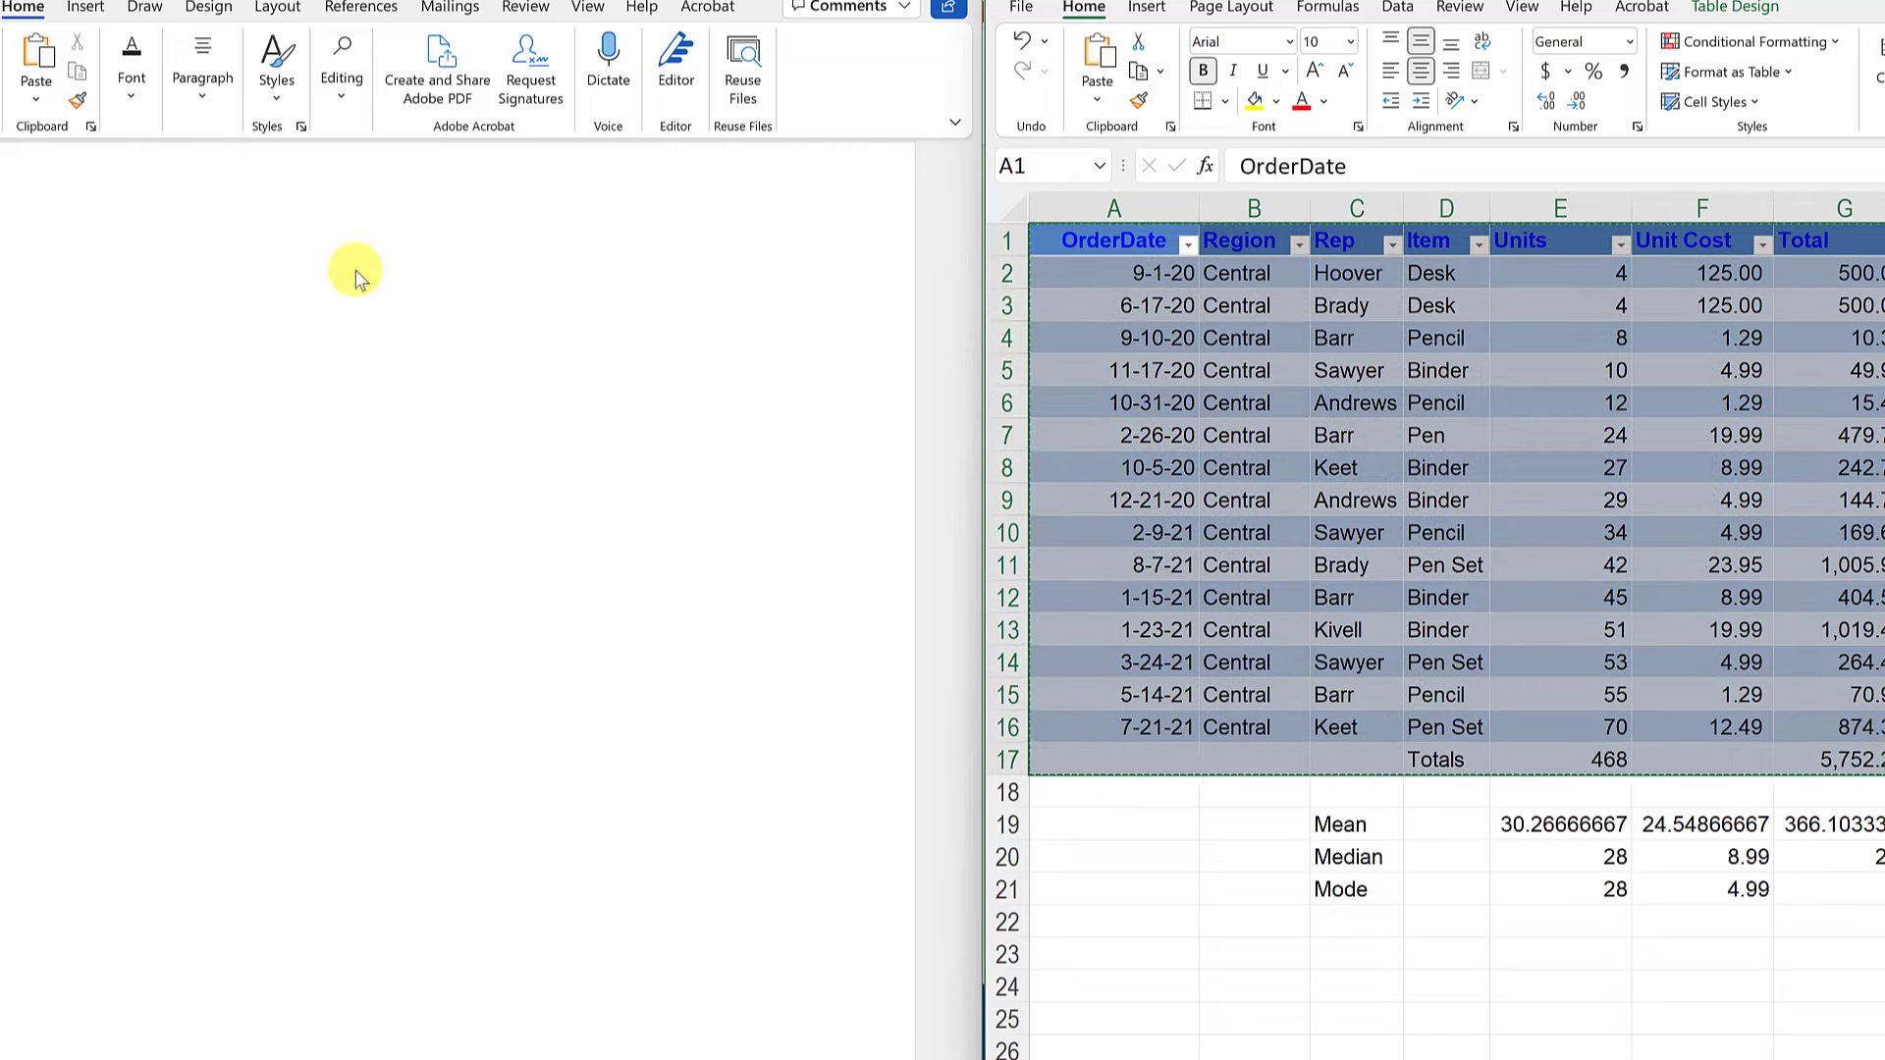
Paste the copied range into the Word document as a picture, and delete that picture.
click(79, 211)
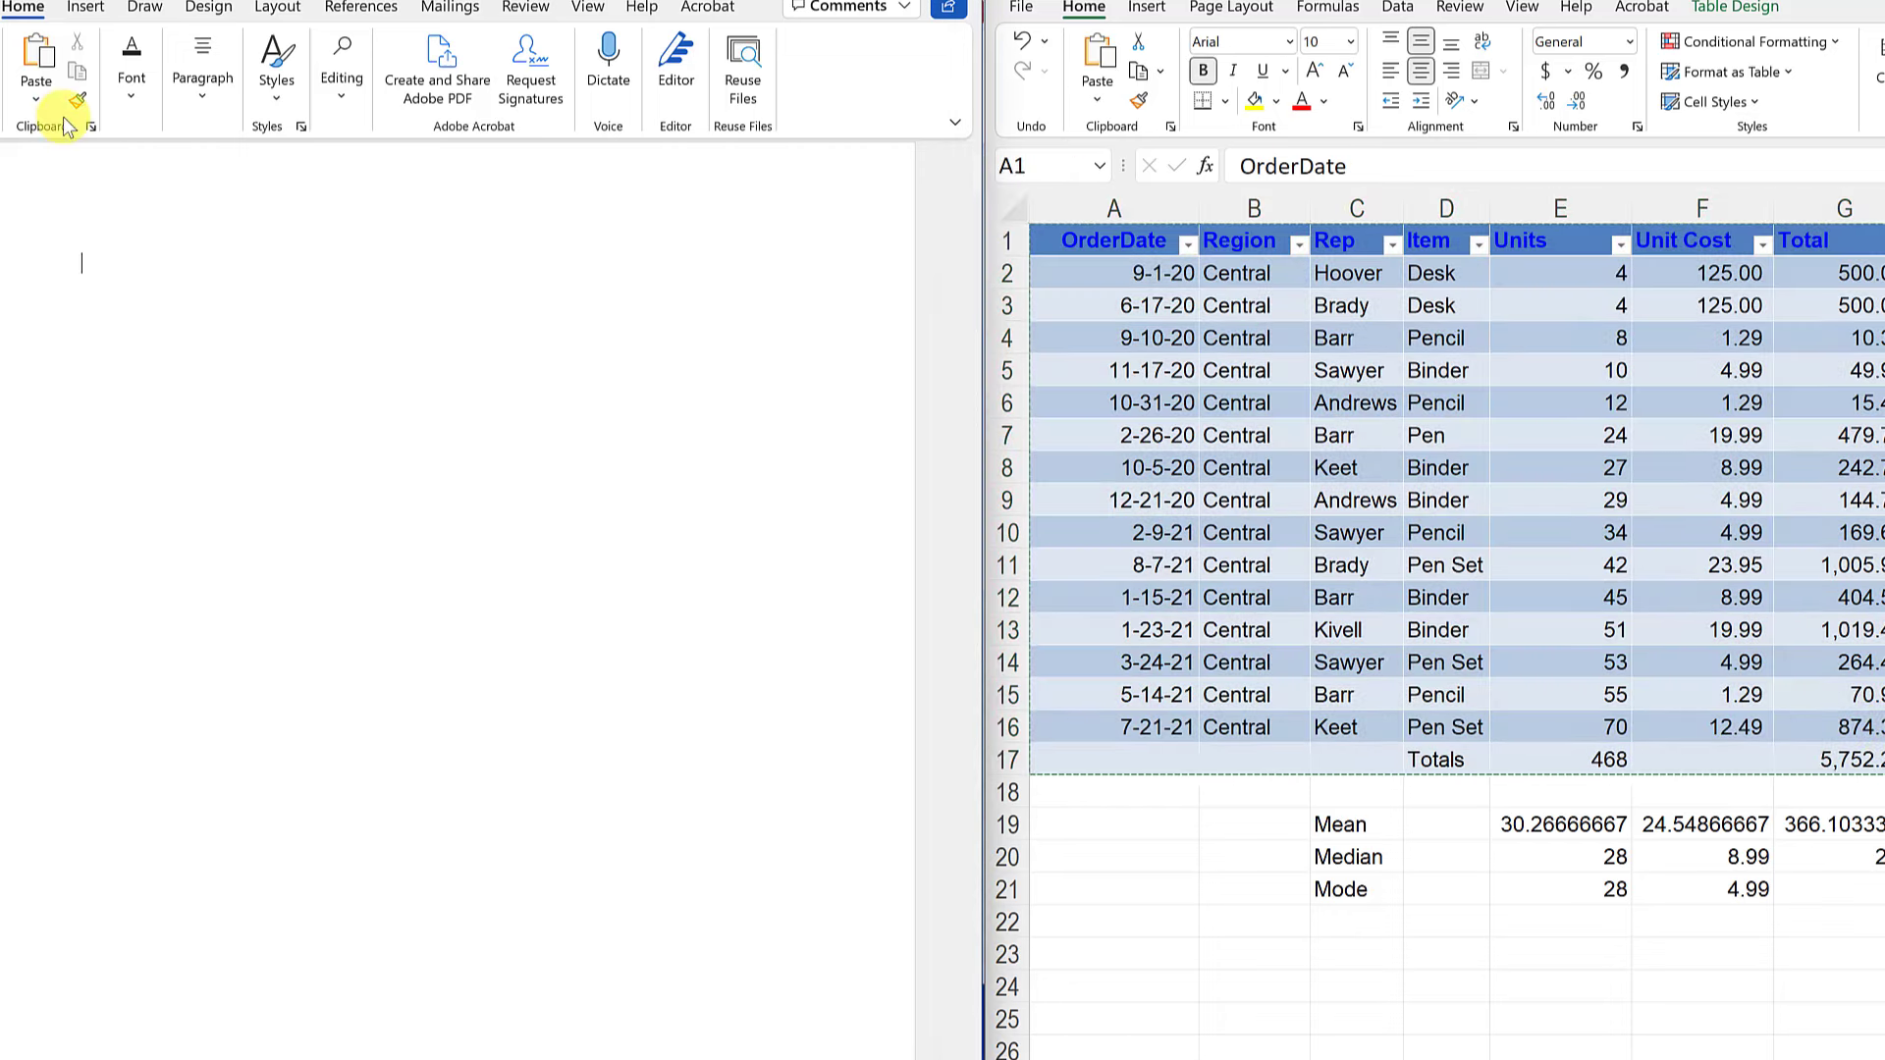
click(36, 102)
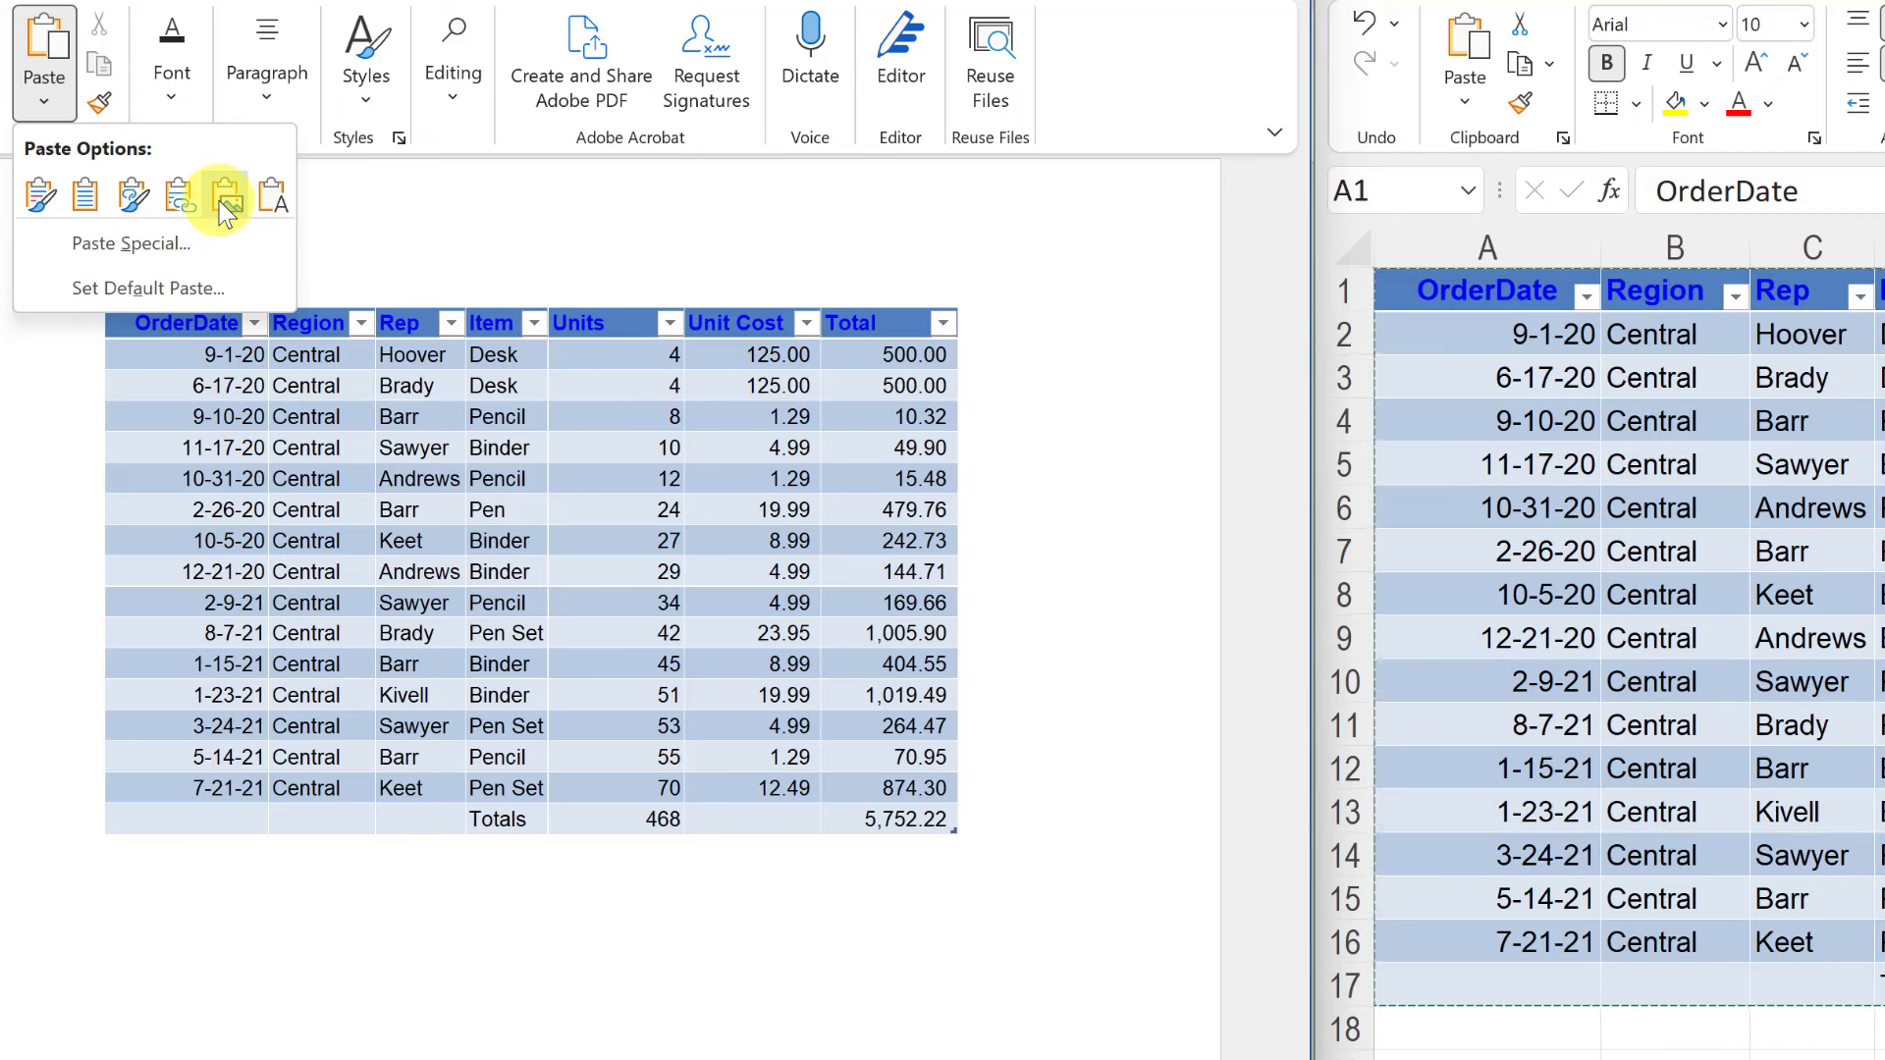
click(225, 201)
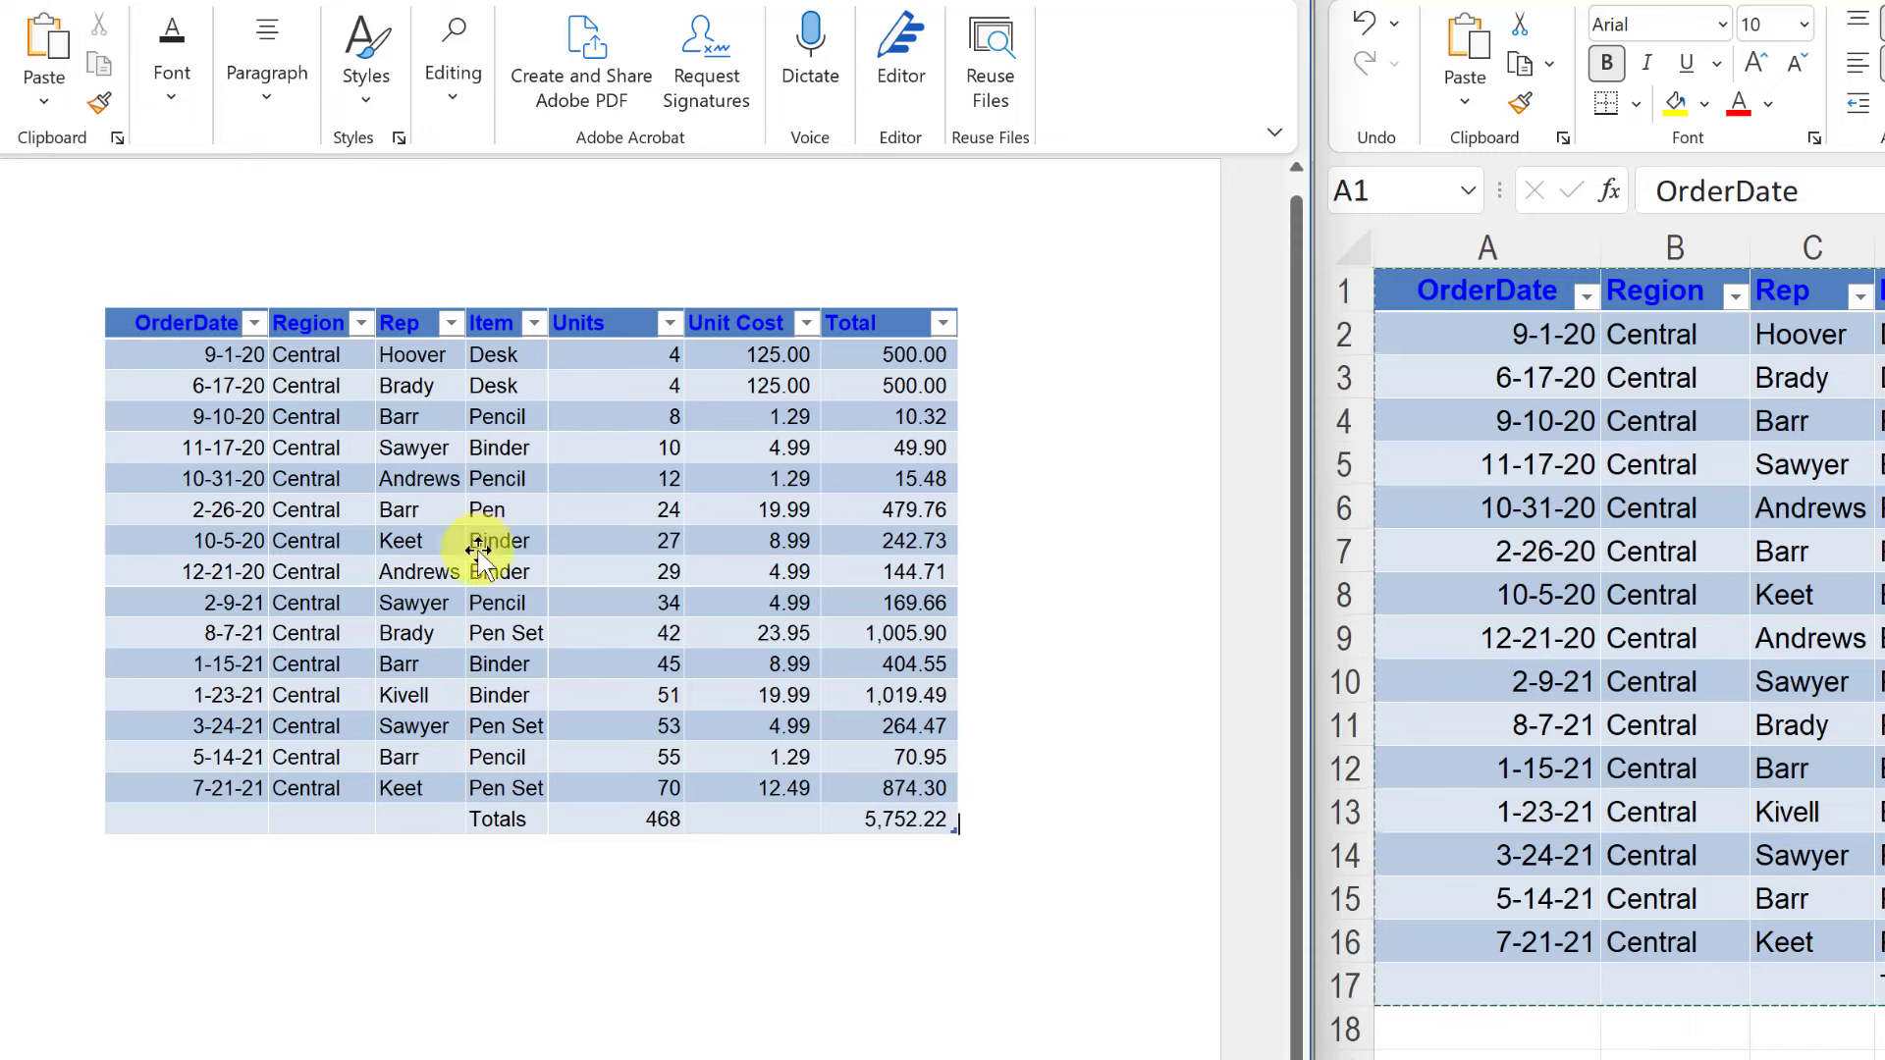
click(461, 554)
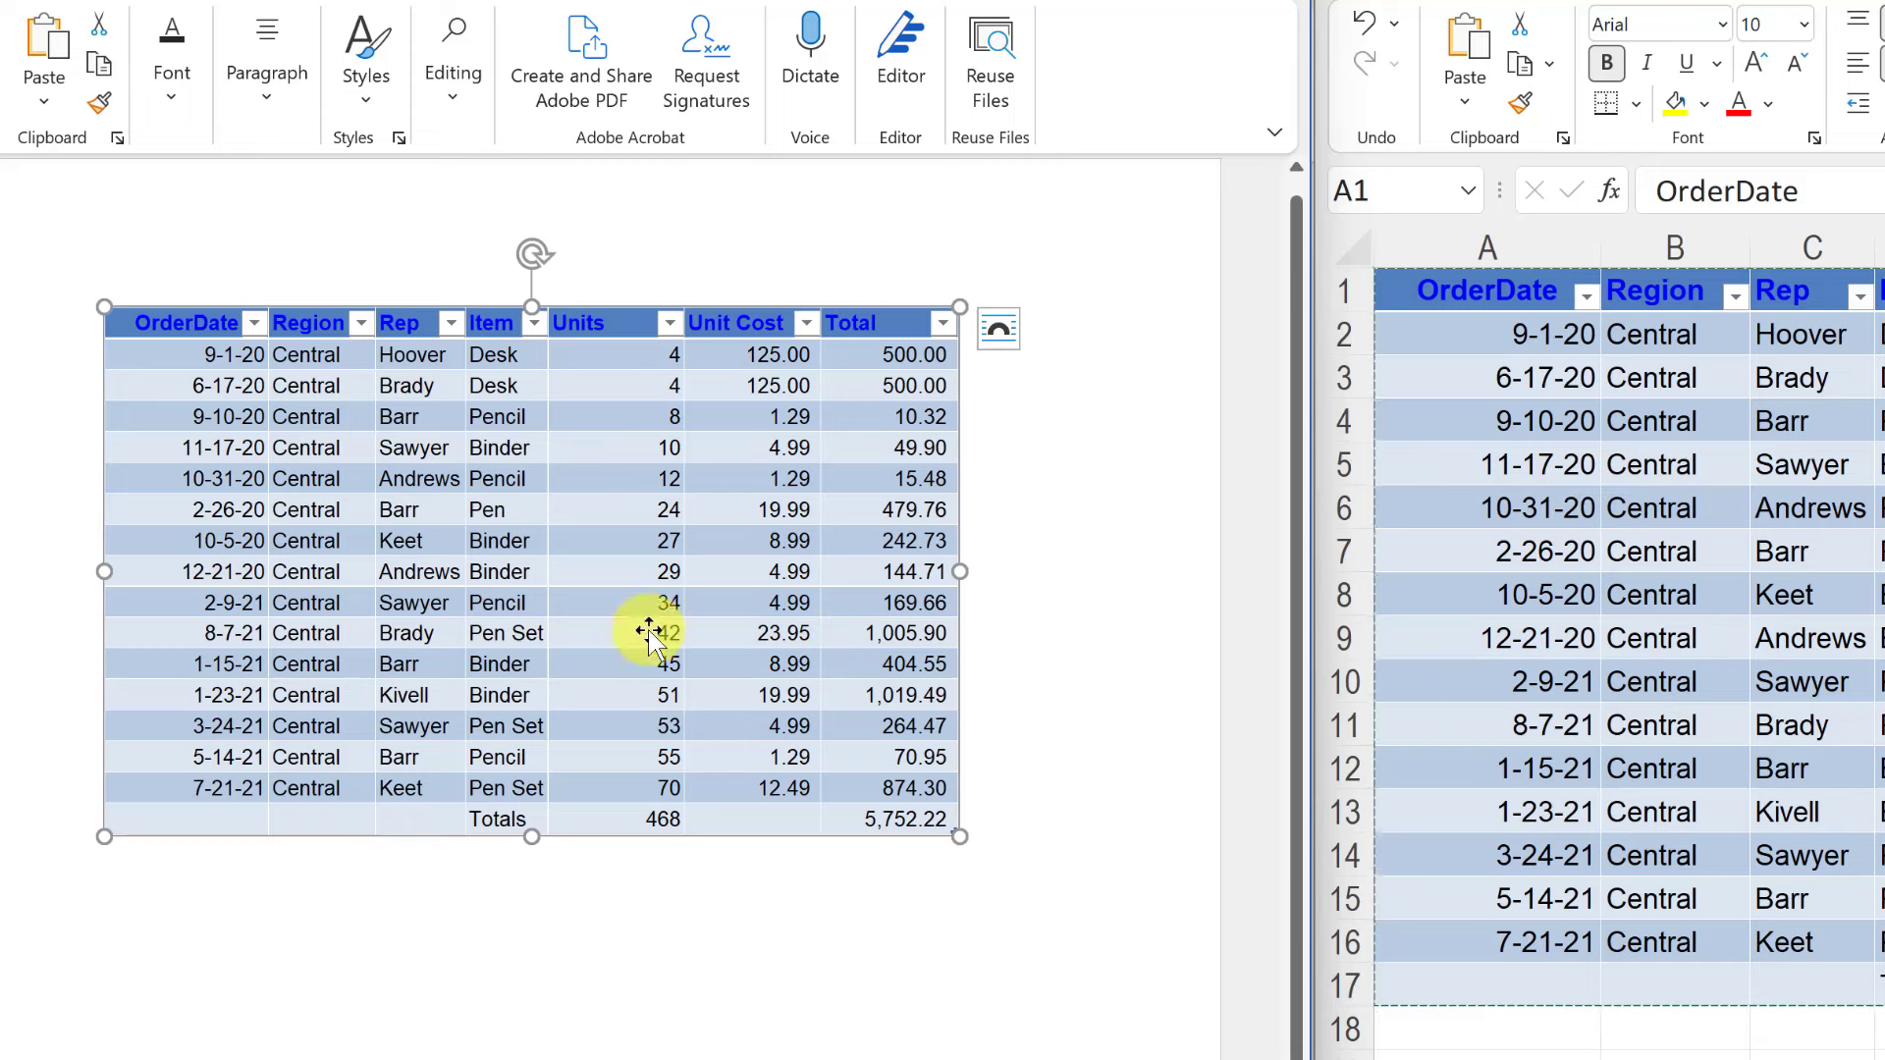
key(Delete)
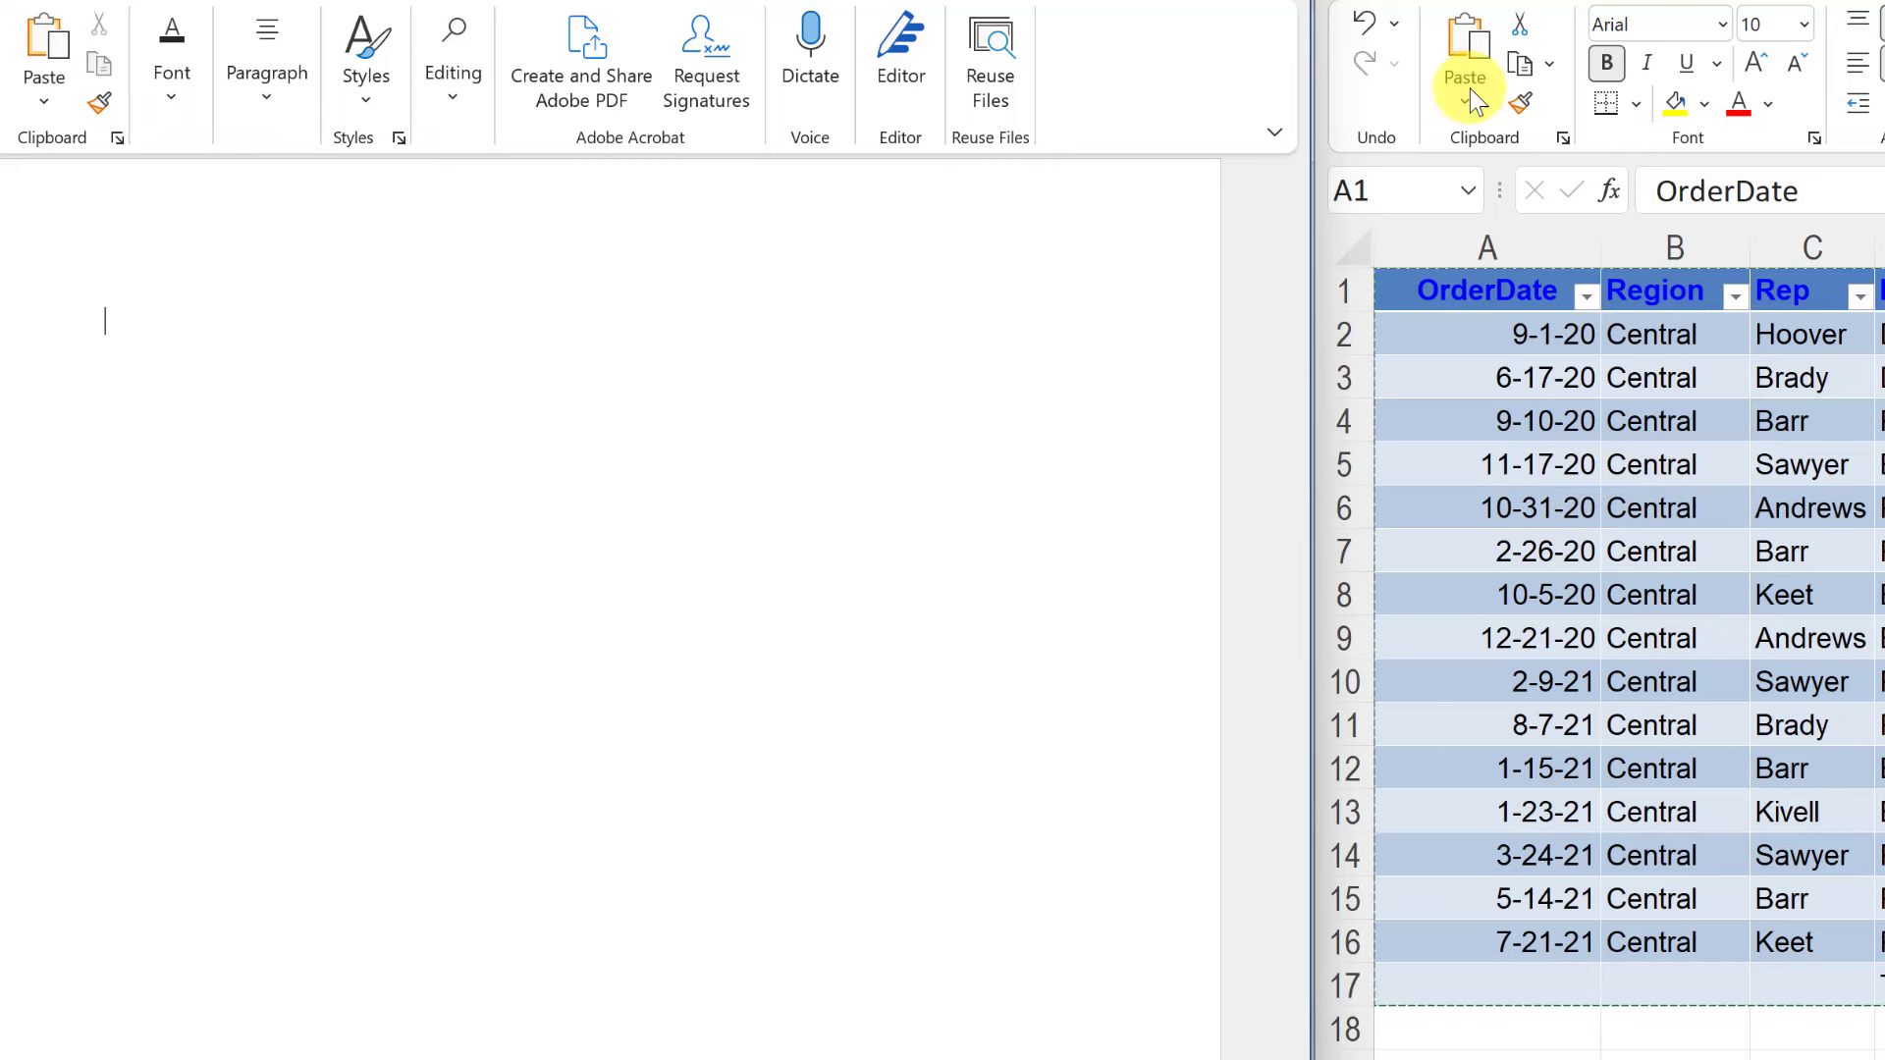
Use Paste Special to embed the copied range in the Word document as a Microsoft Excel 2003 Worksheet Object.
click(1549, 67)
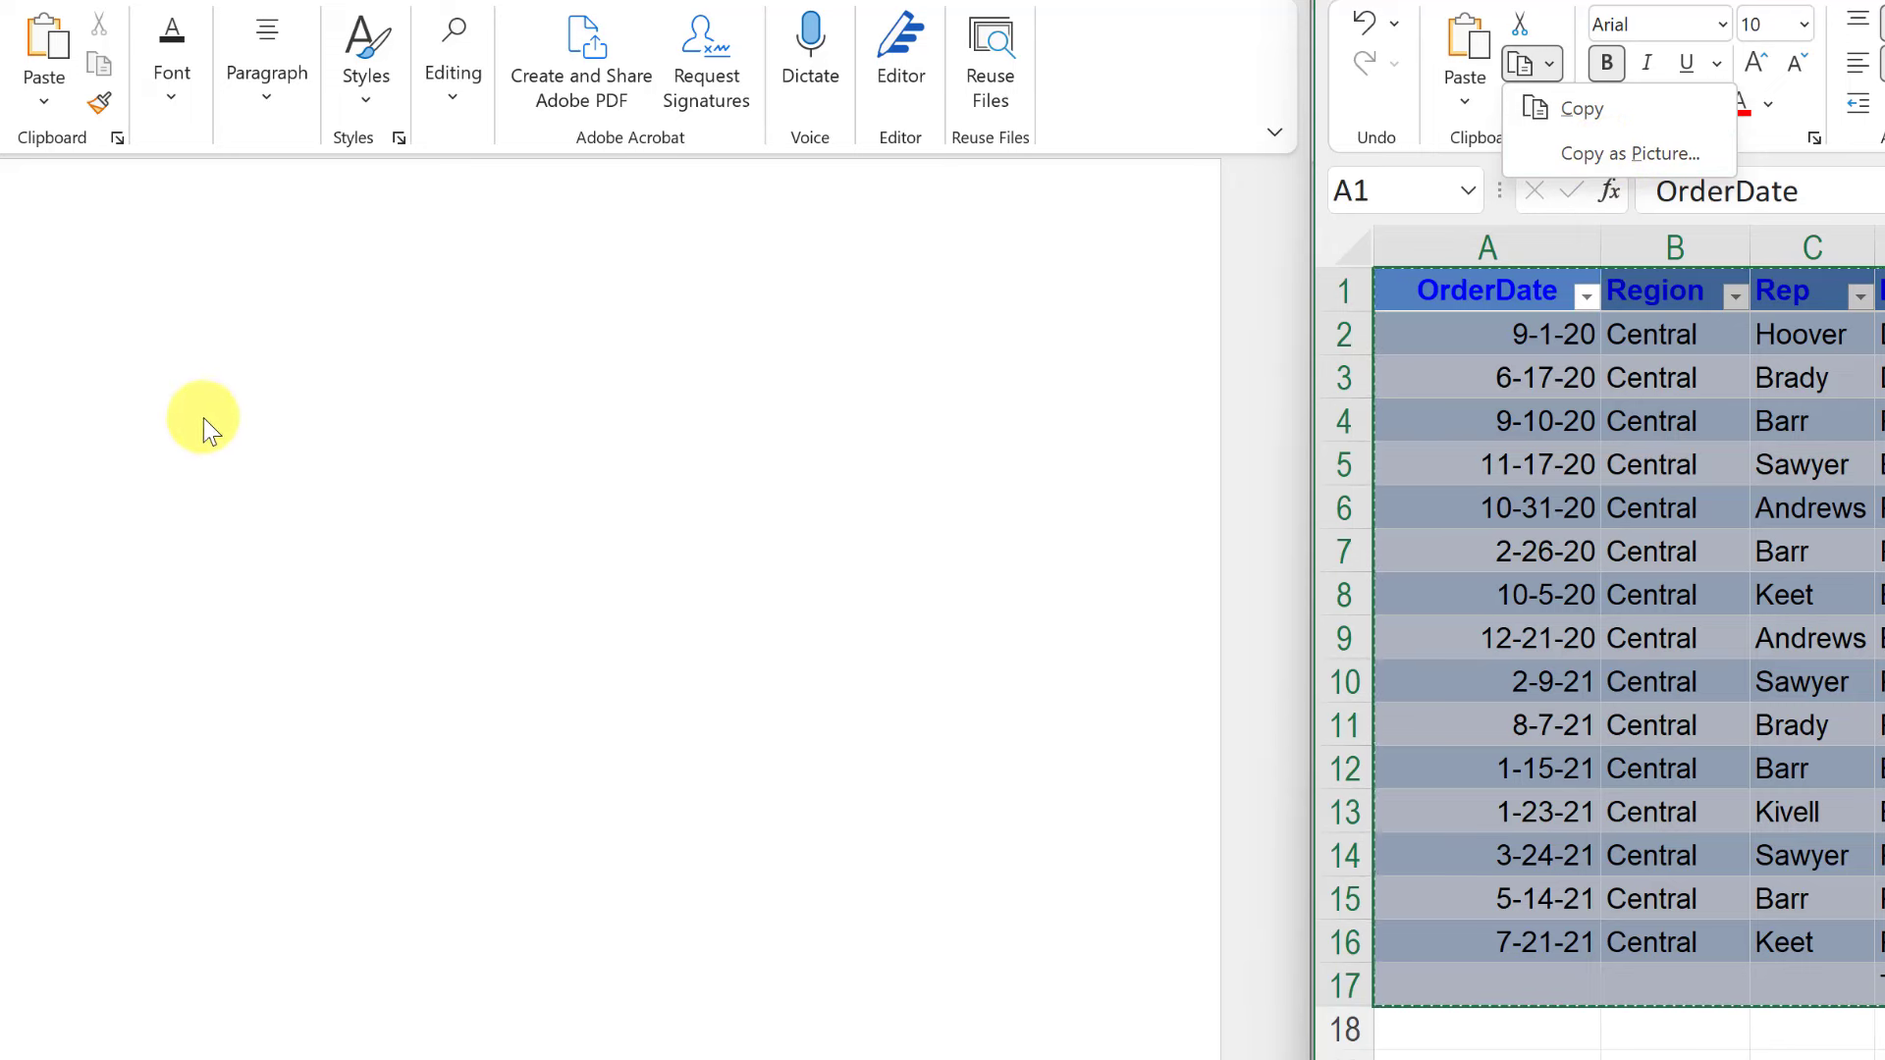
click(199, 381)
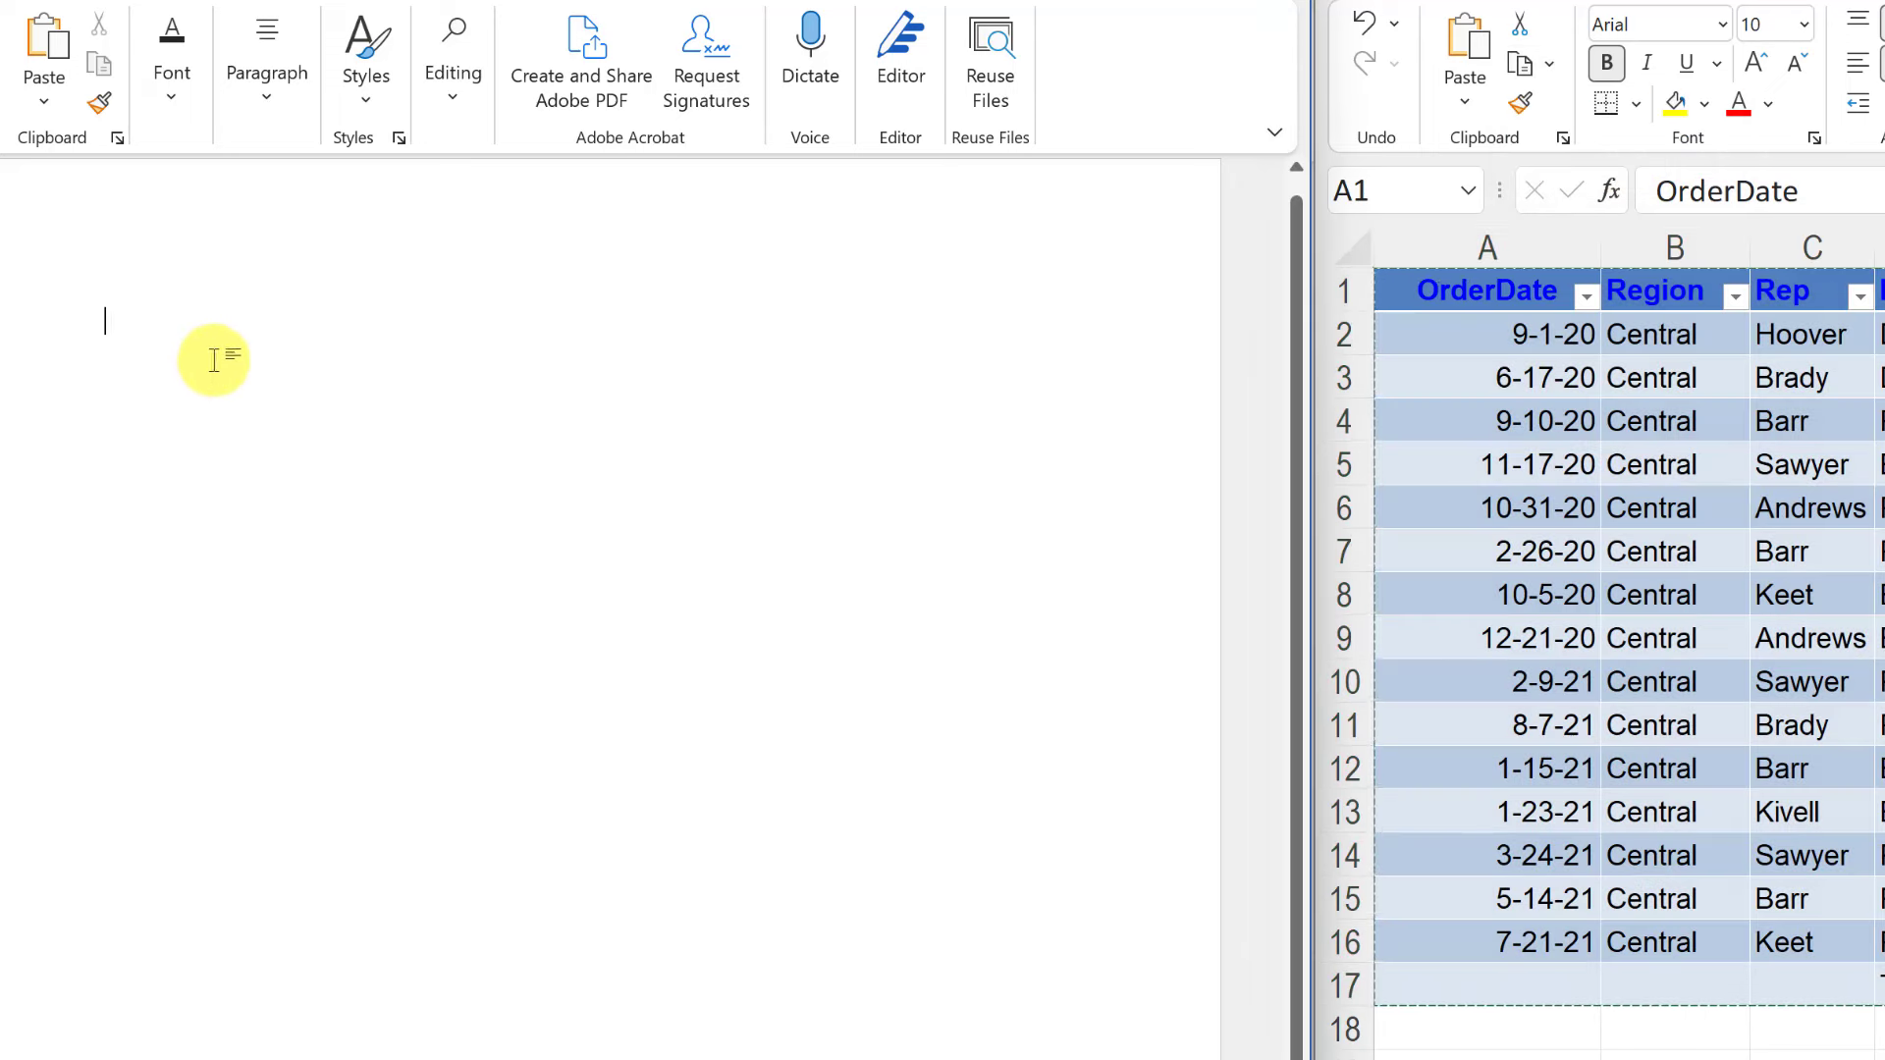
click(49, 110)
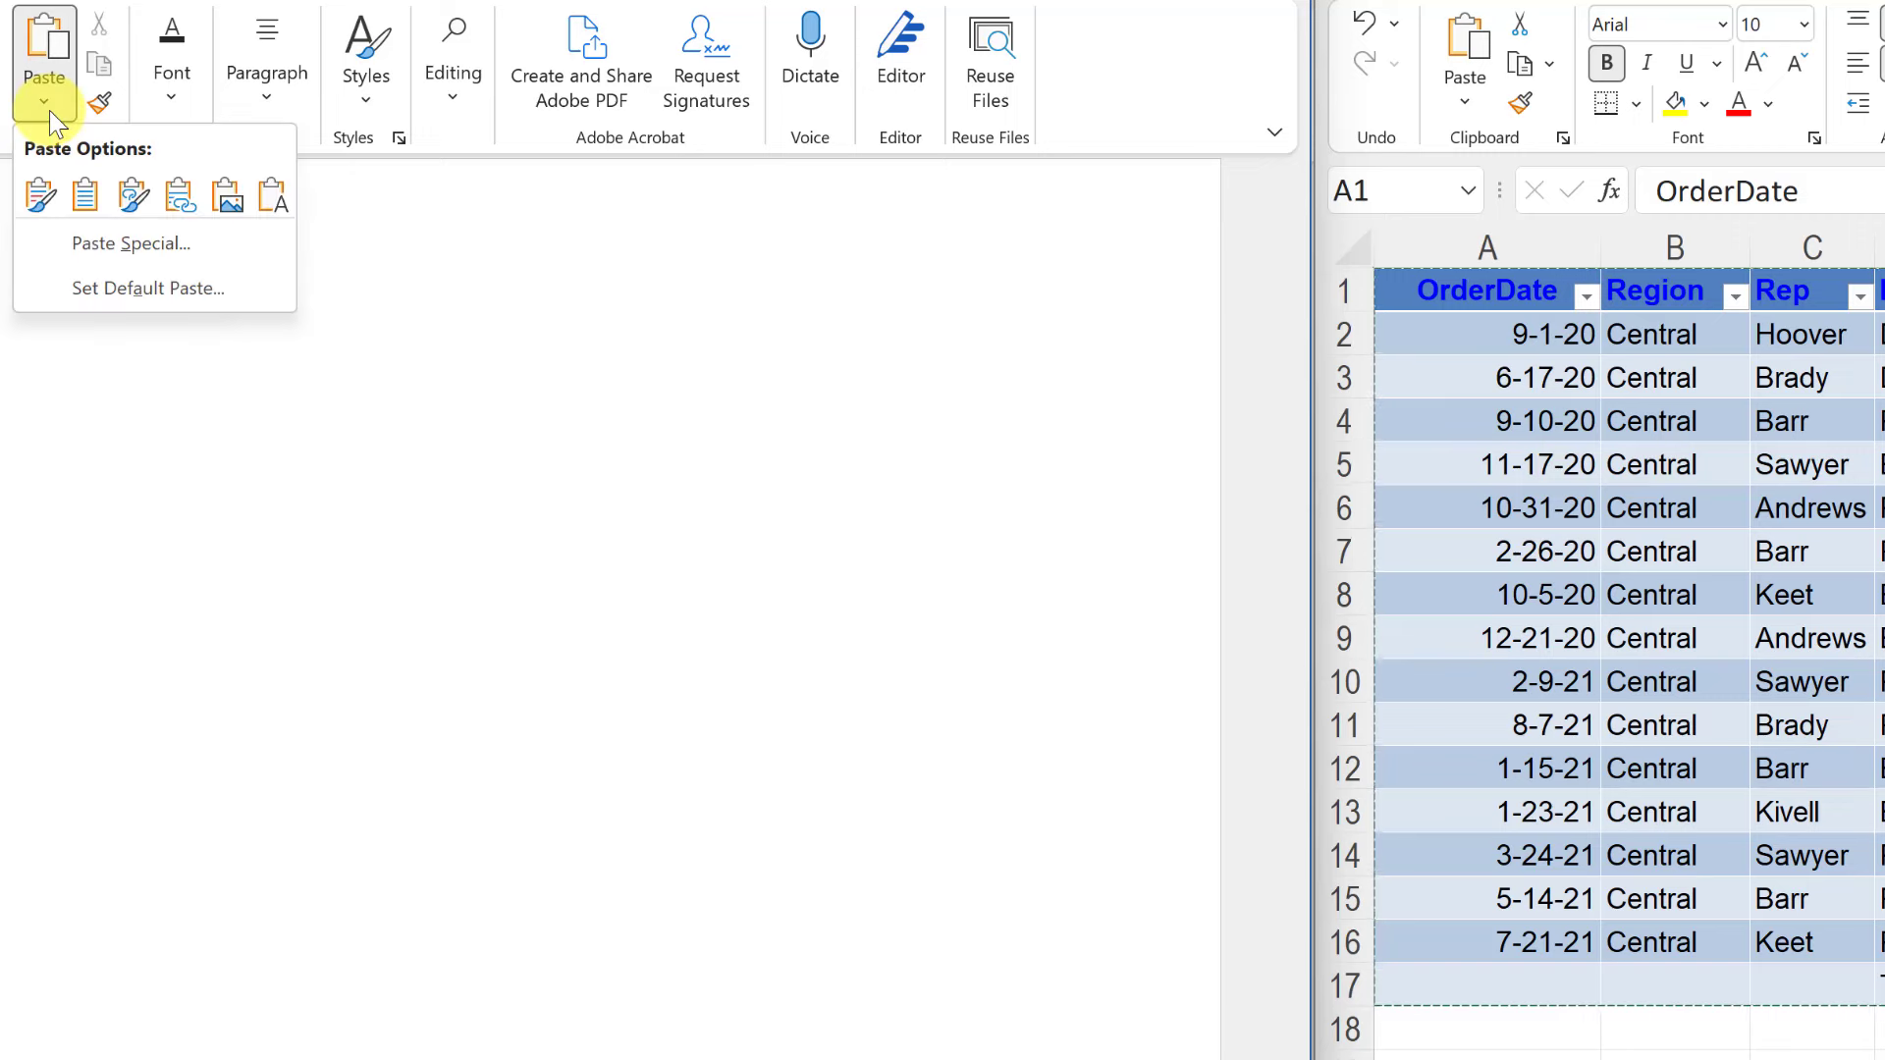
mouse_move(55, 198)
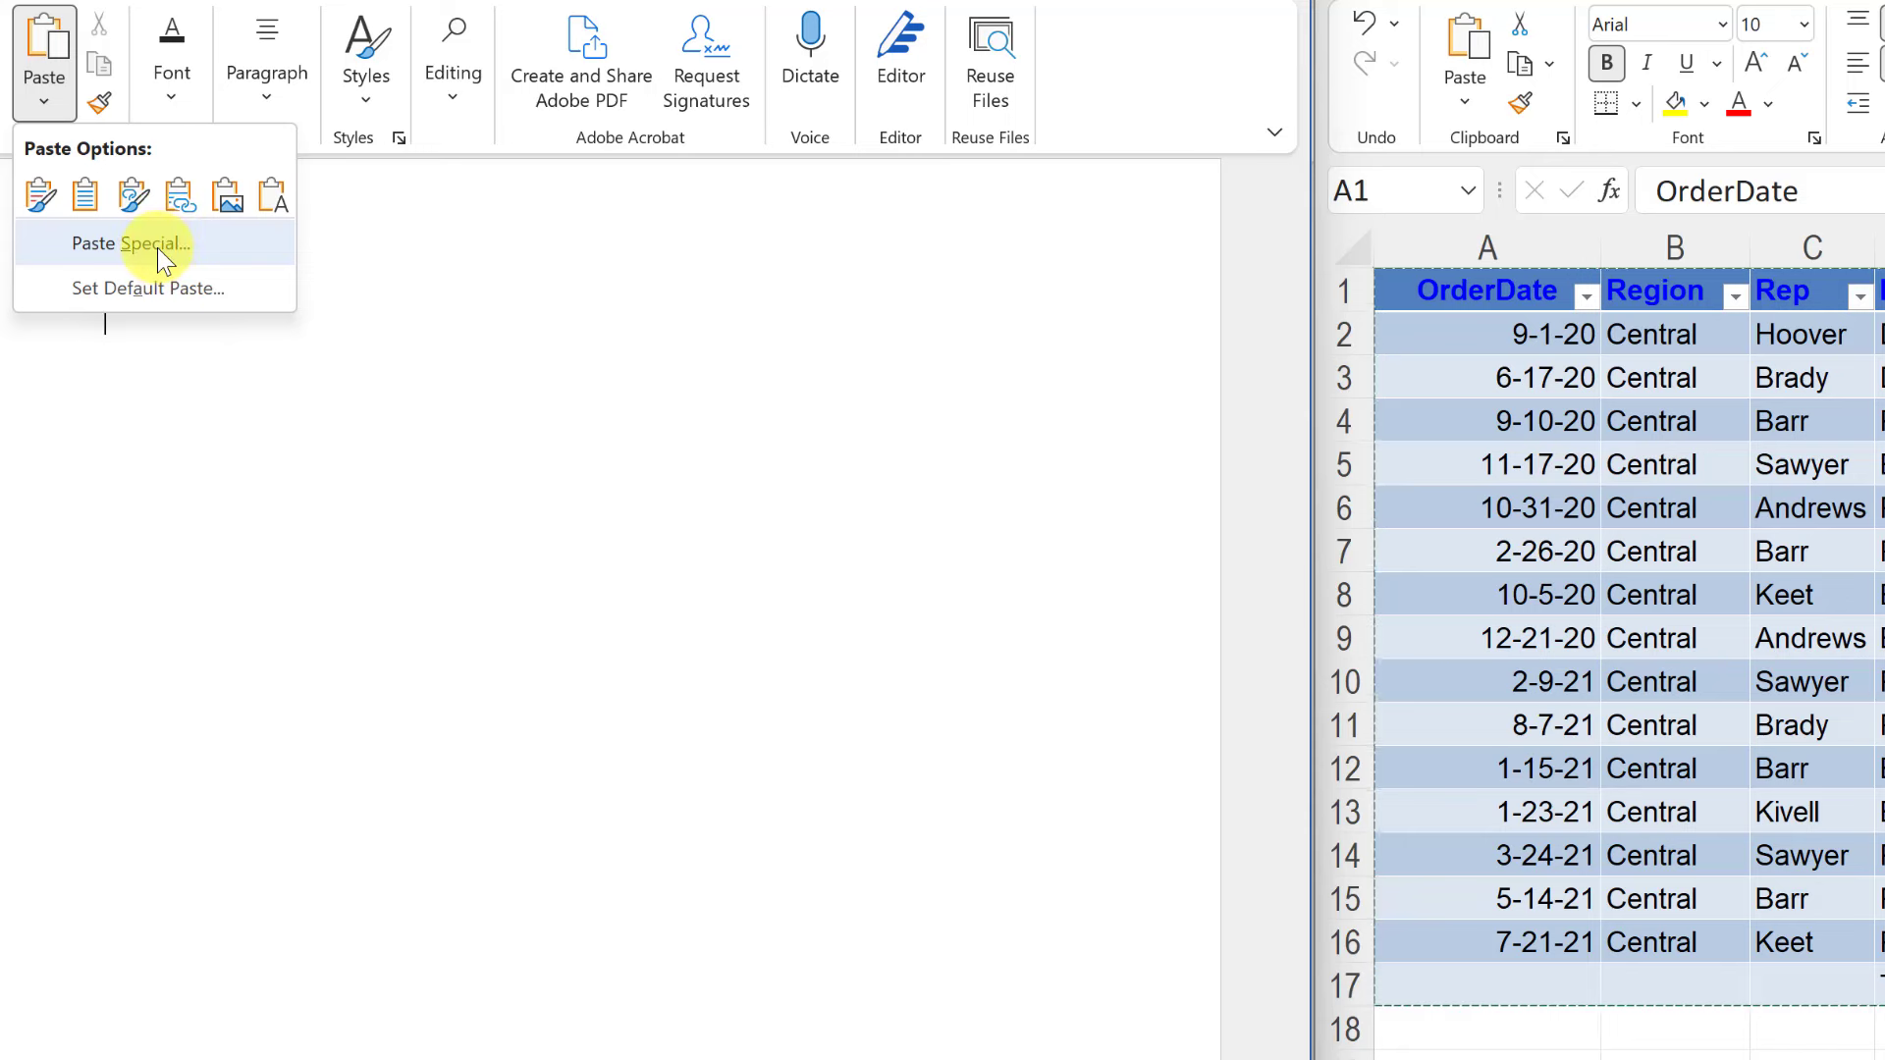
click(157, 247)
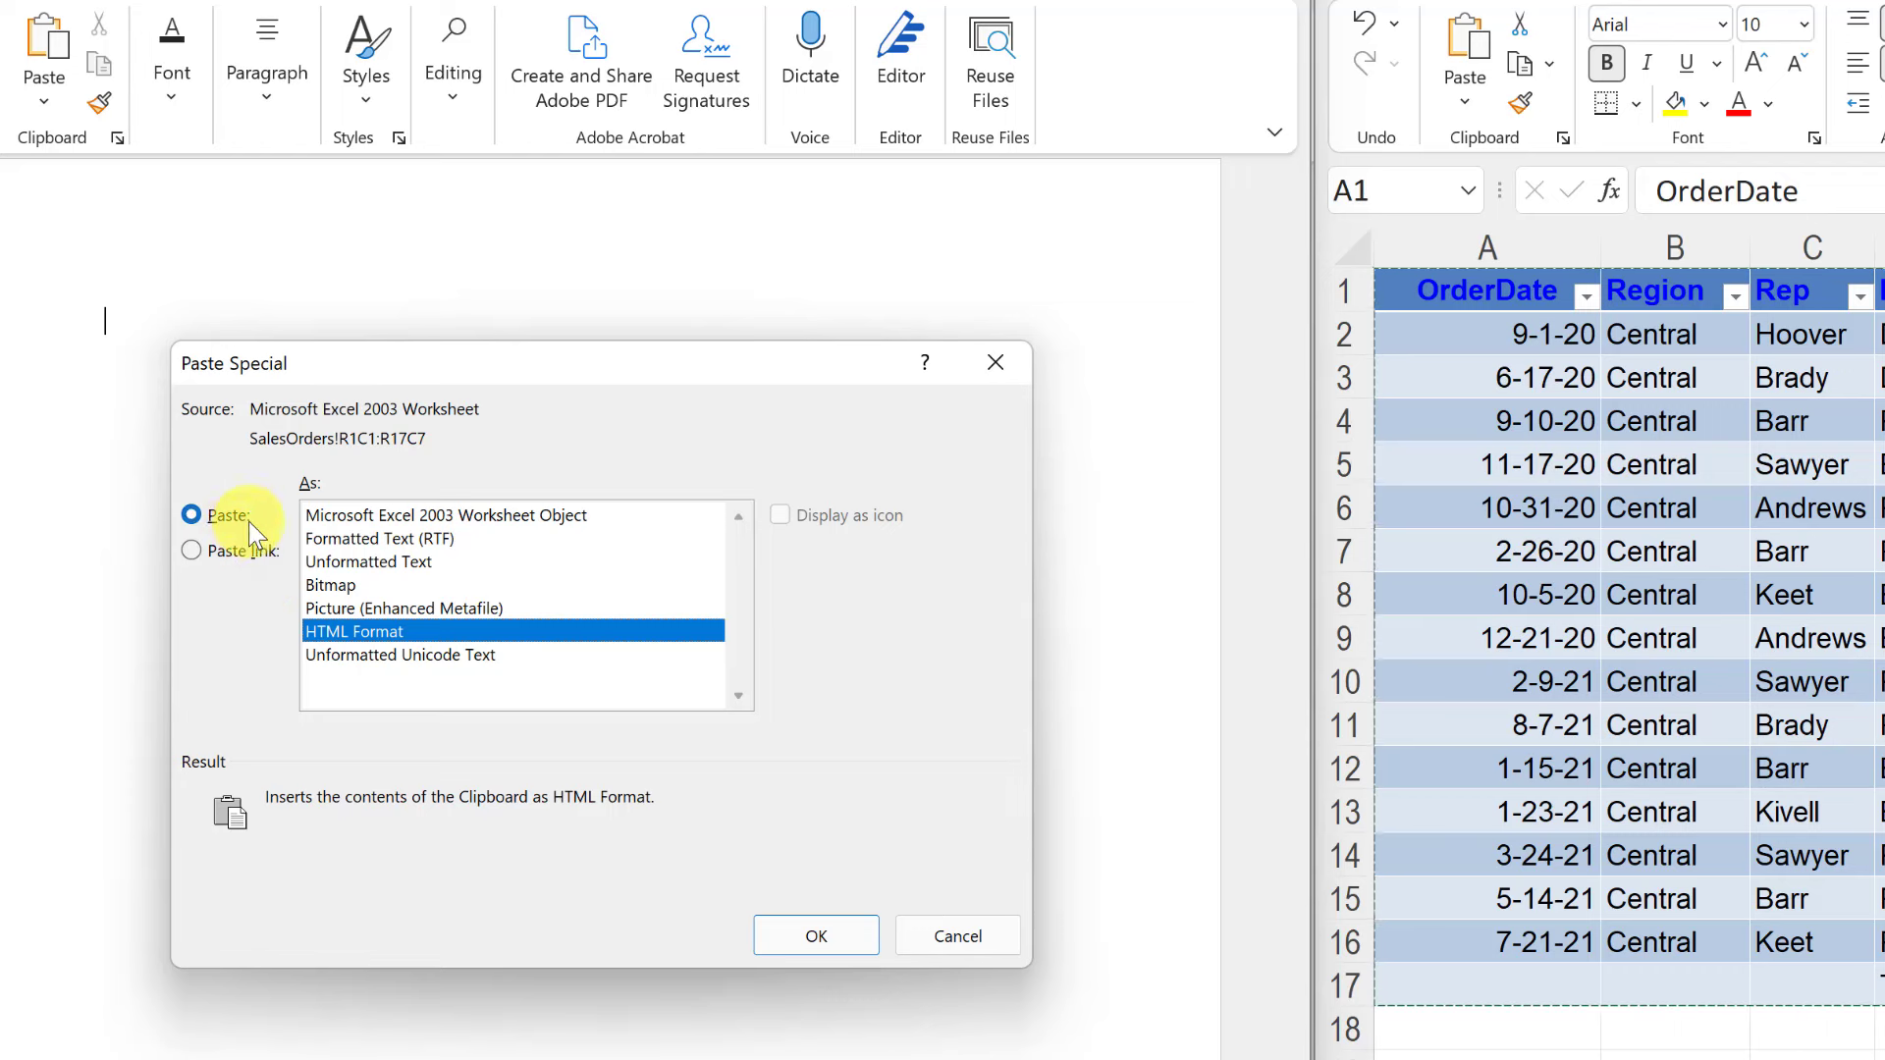
click(351, 521)
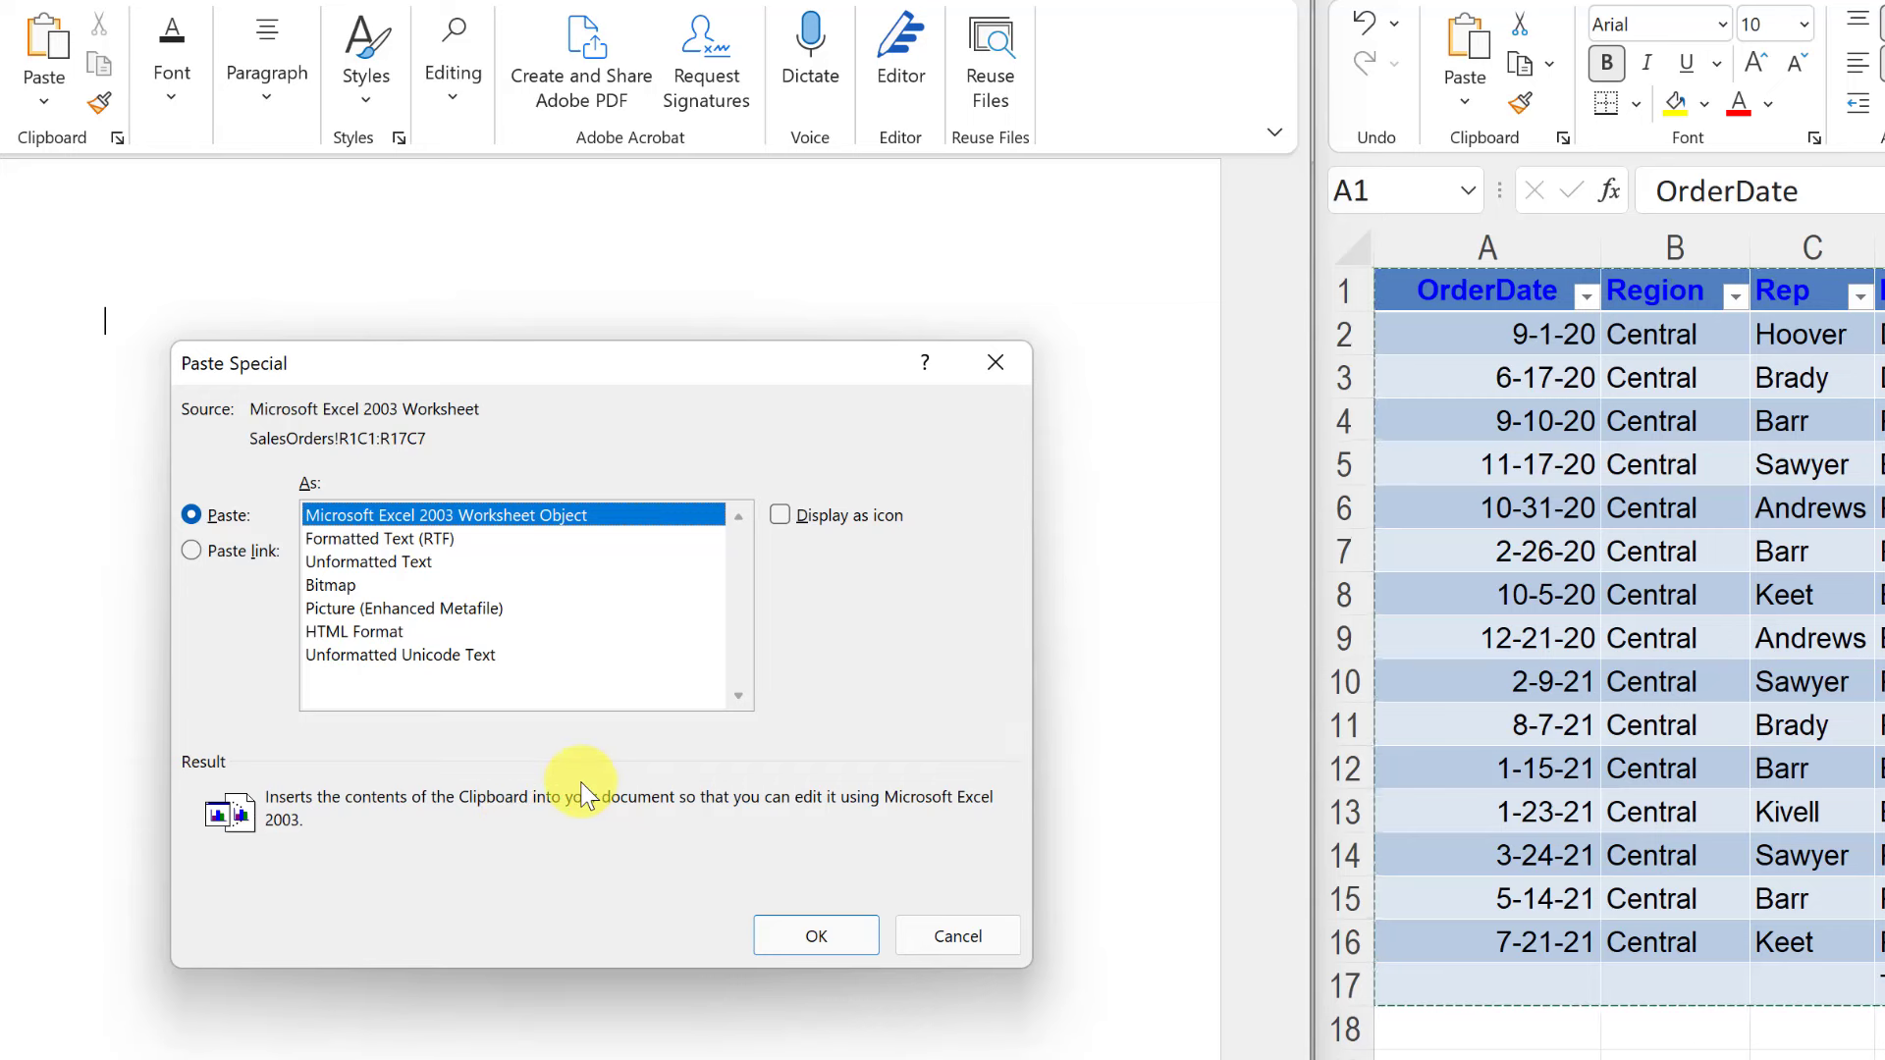
click(818, 936)
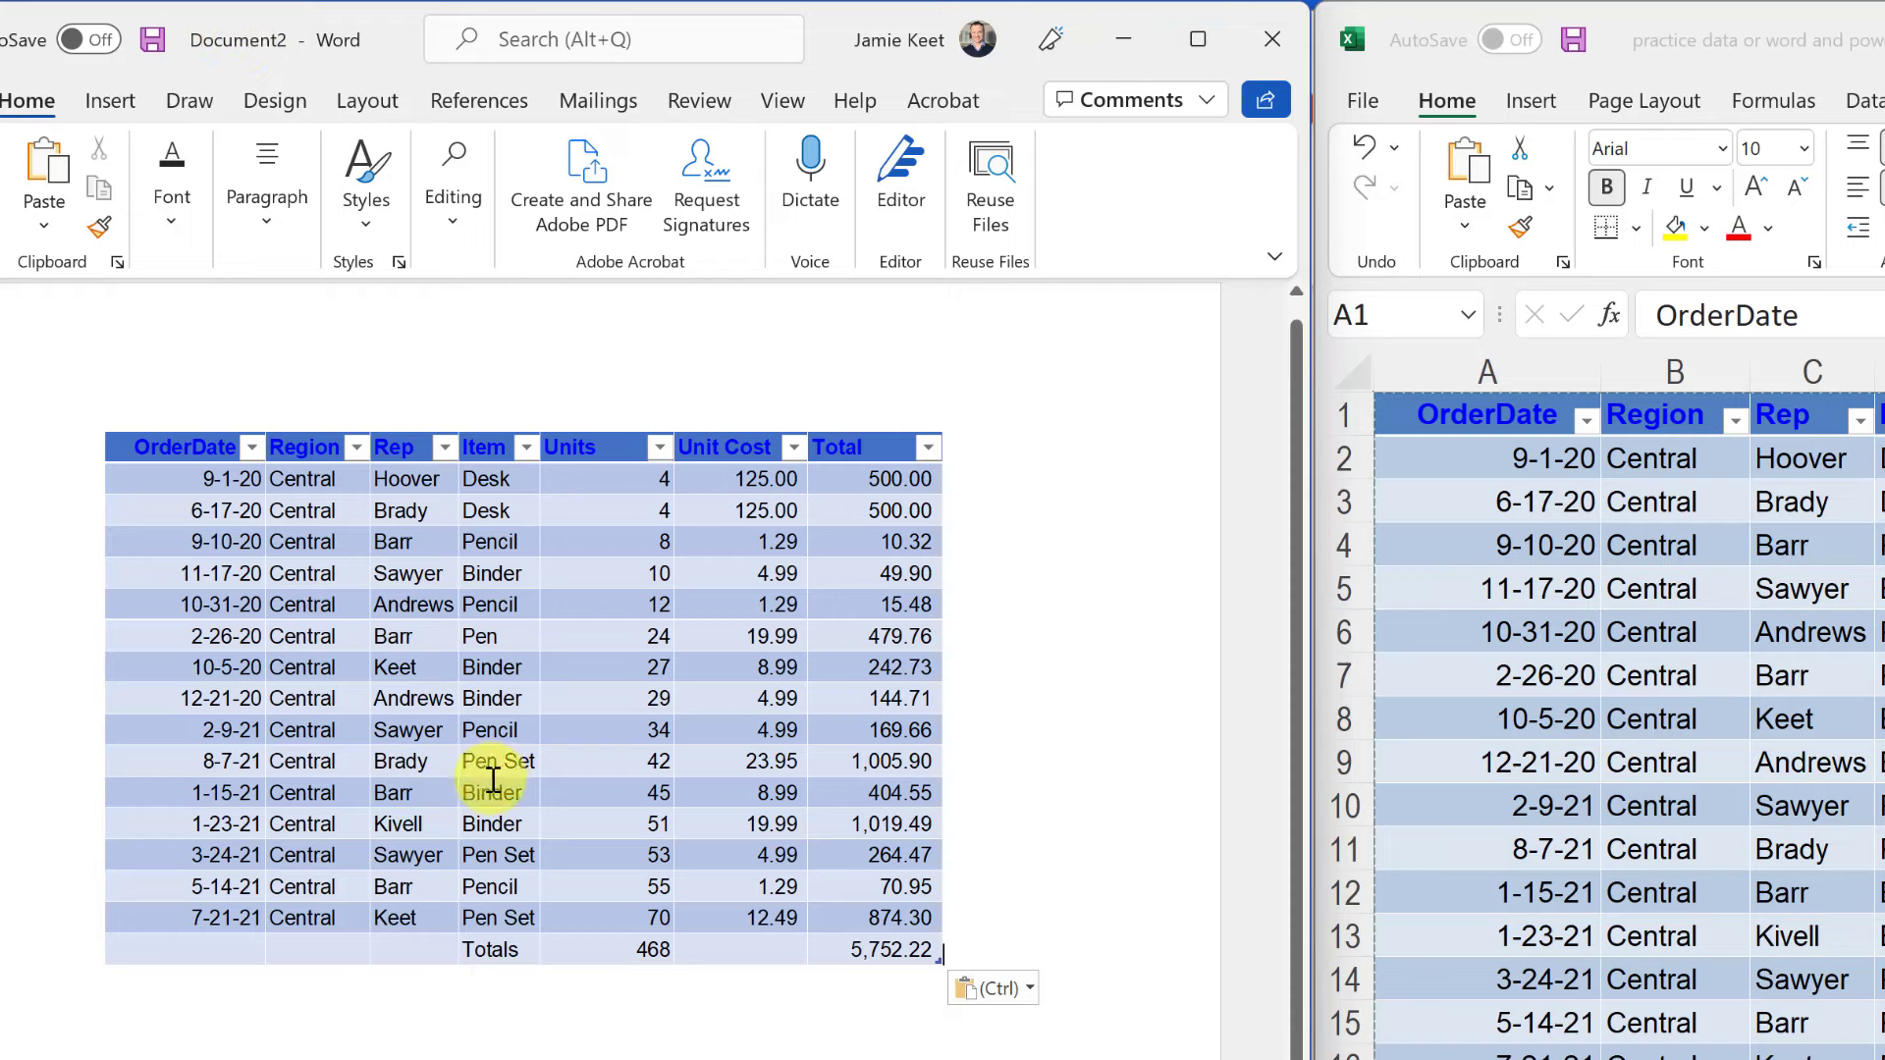
Open the worksheet object embedded in the Word document, place its window beside the document, and set the Units value in E16 to 100.
click(540, 764)
double_click(540, 764)
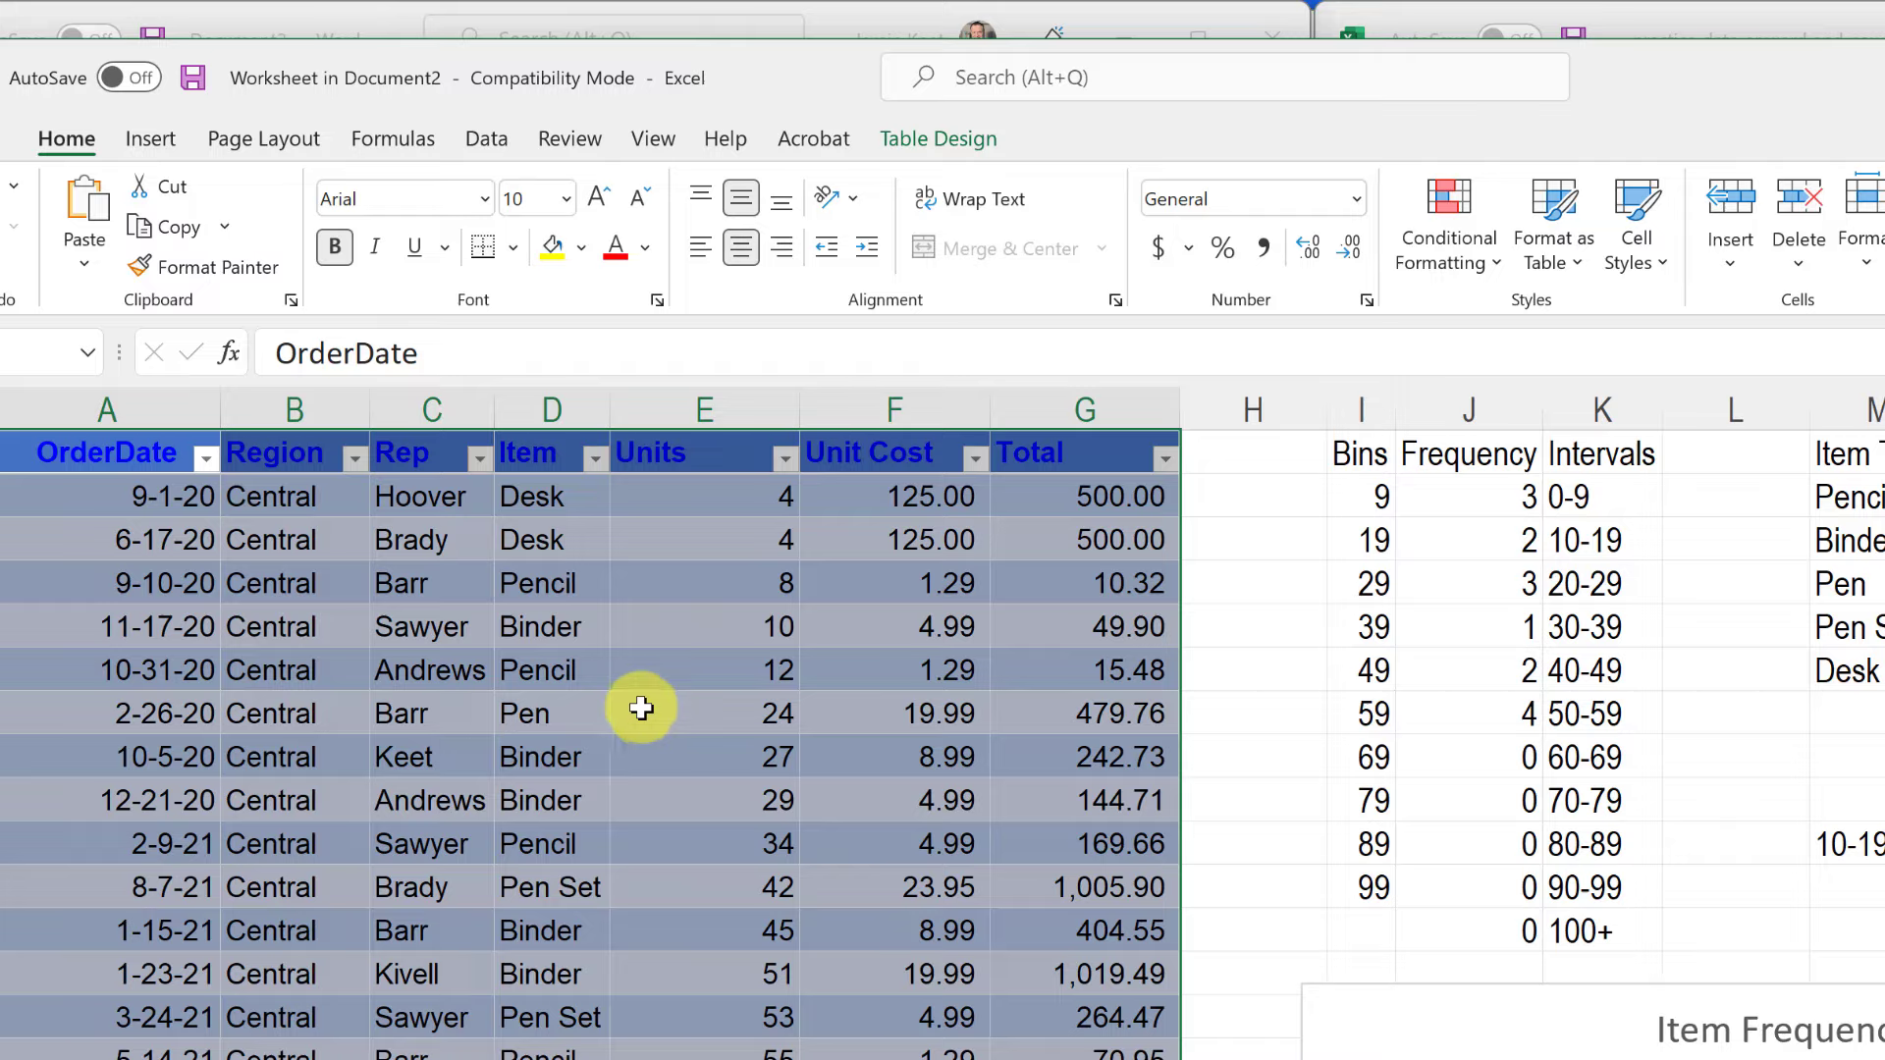
drag(643, 76, 1816, 80)
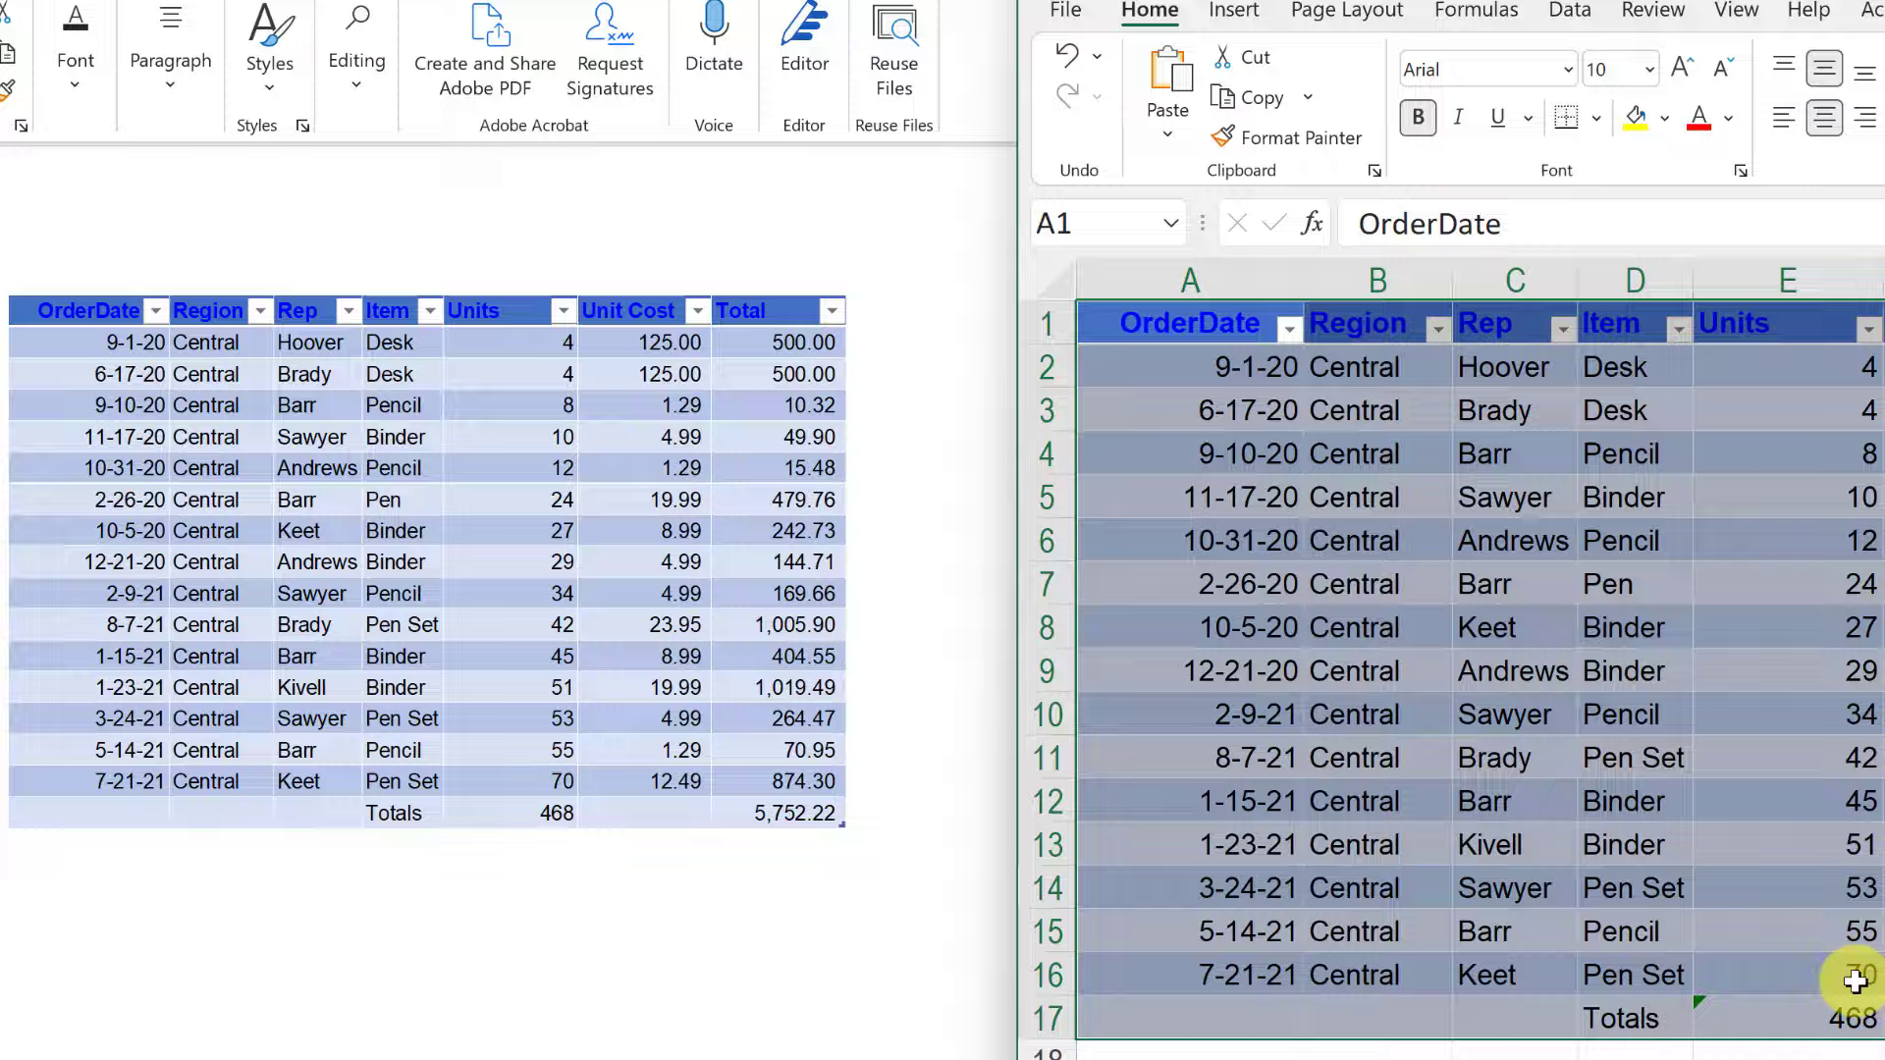
click(1884, 1059)
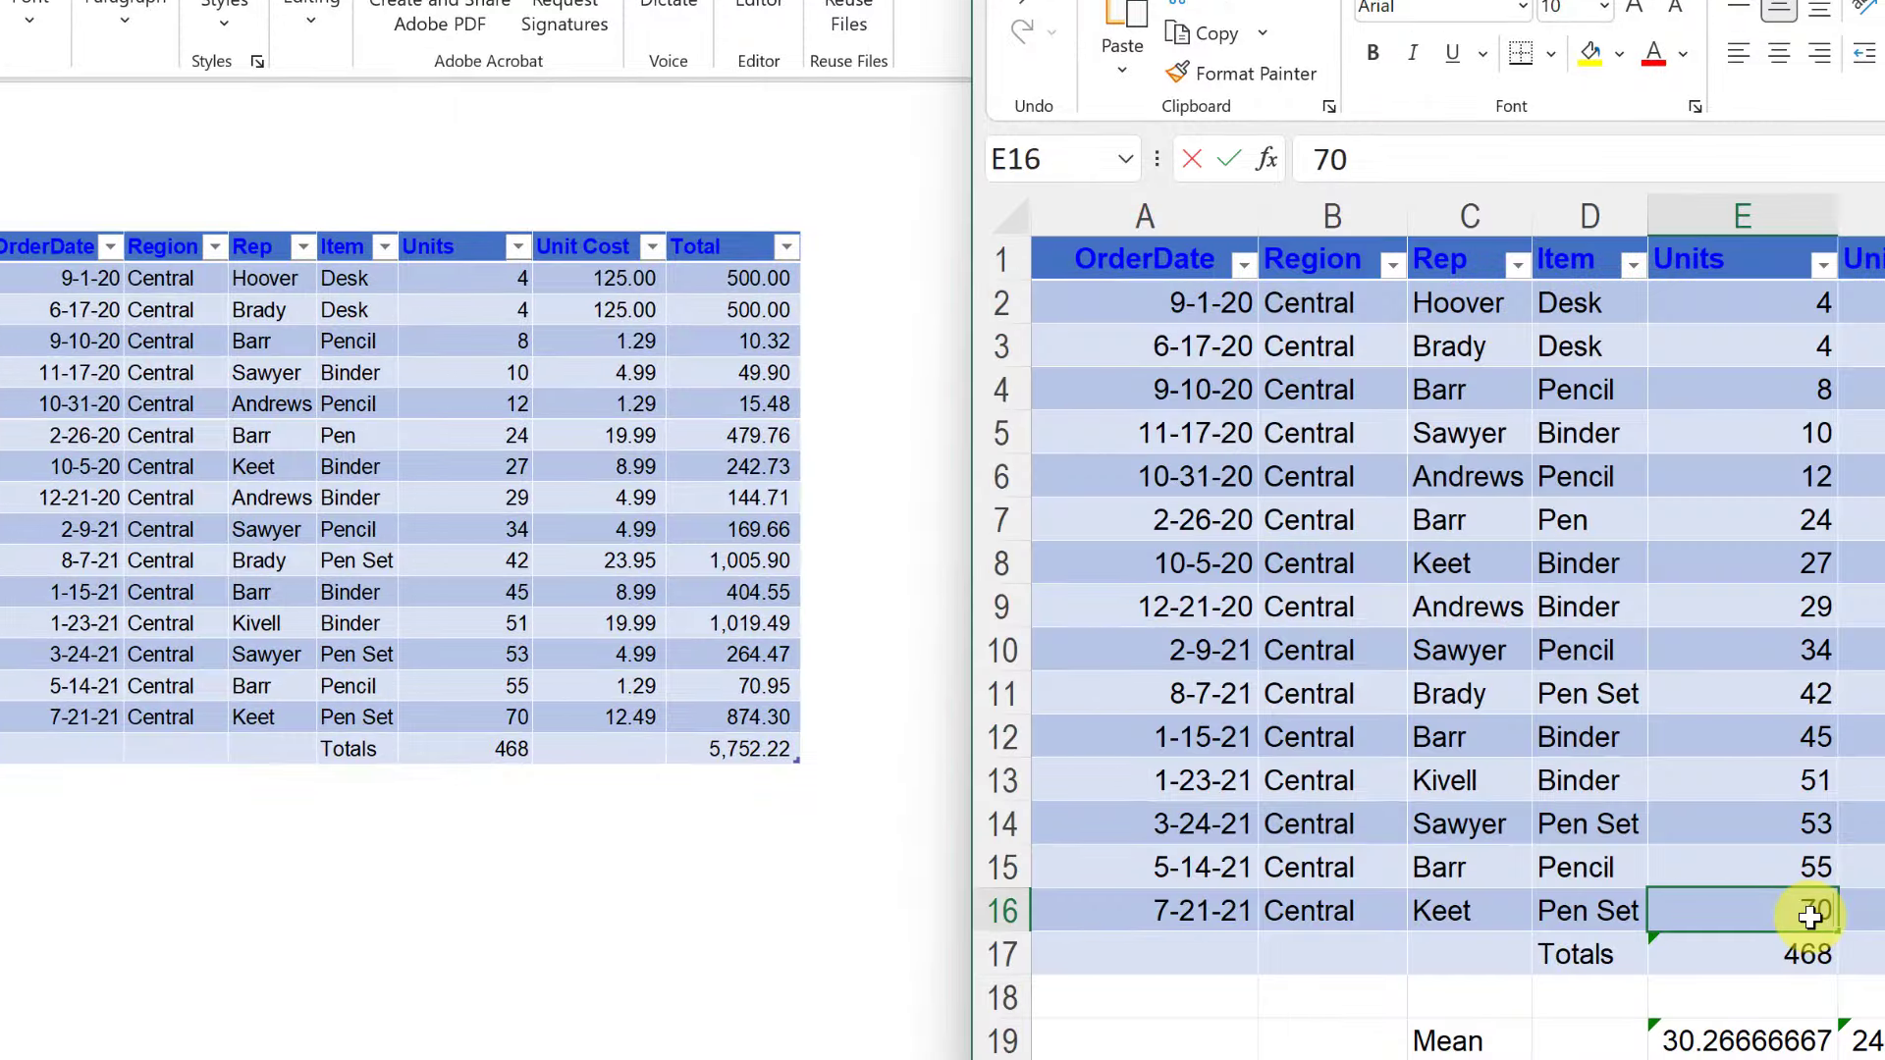
text(100)
click(614, 780)
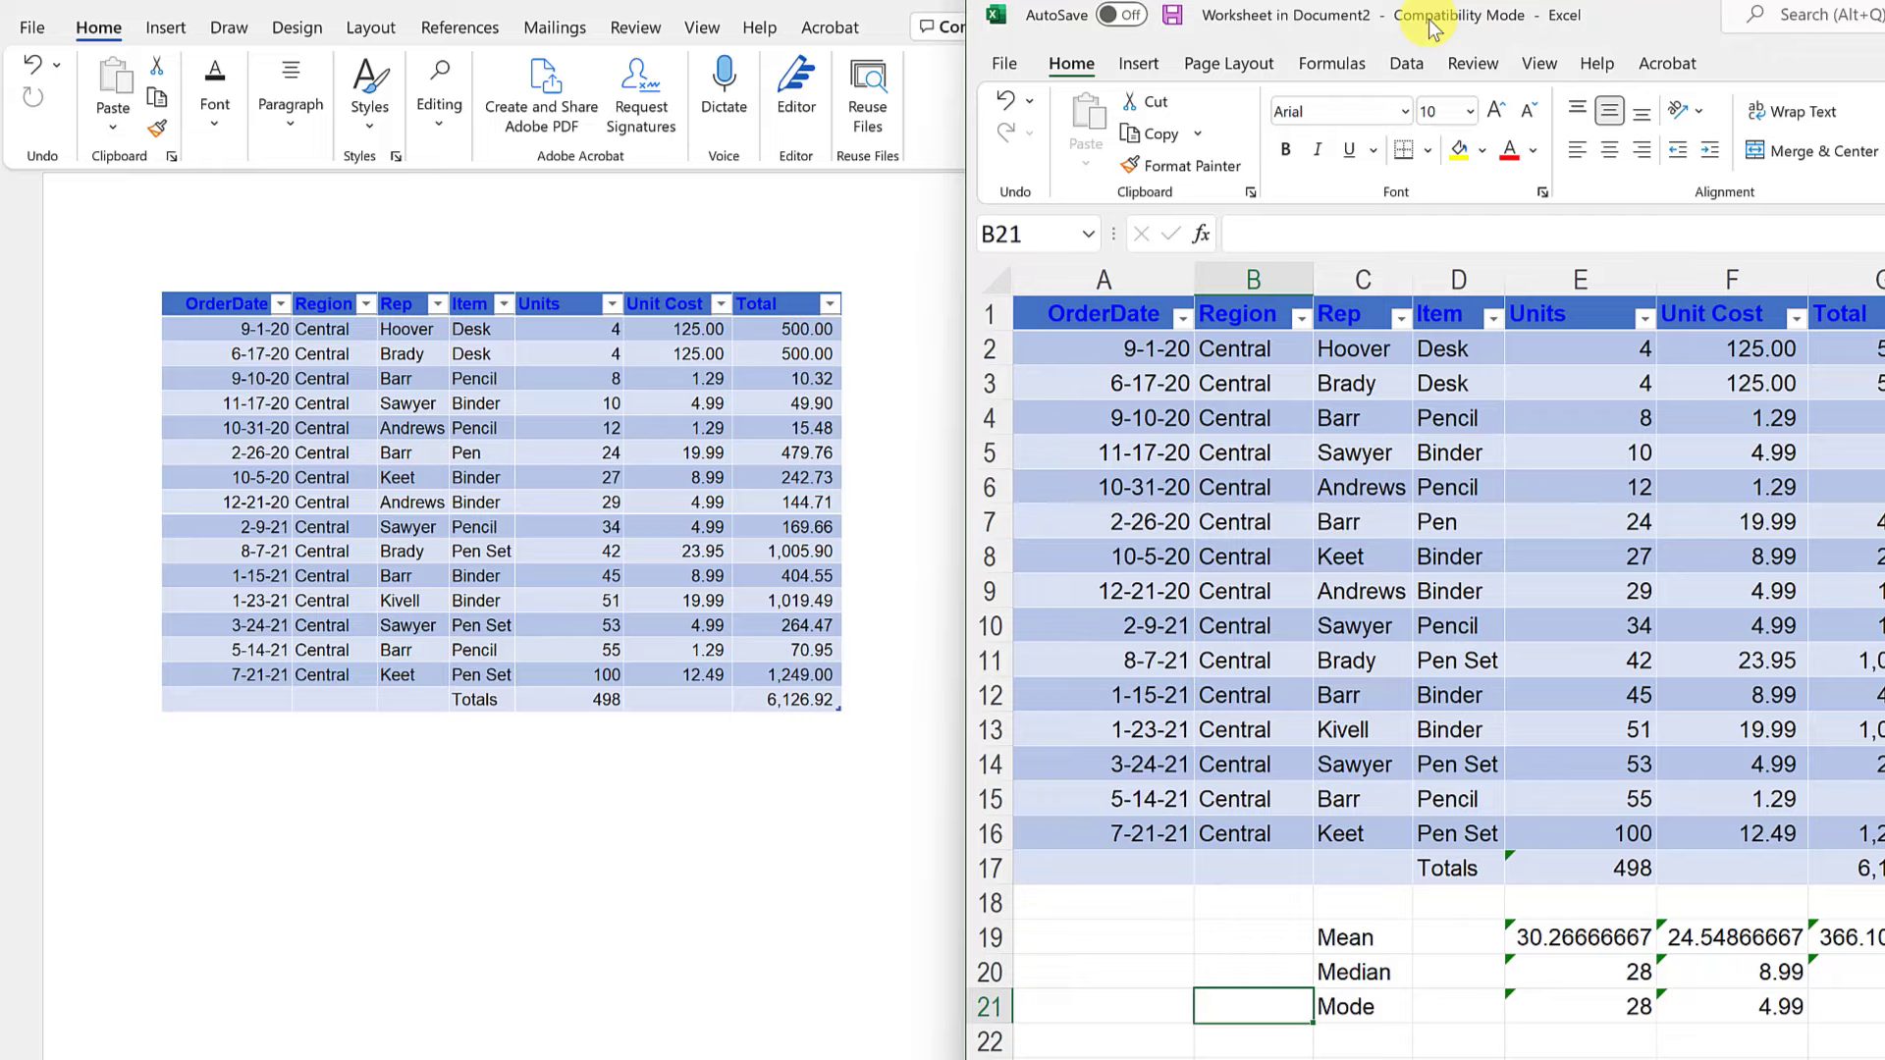
Compare the Units value in E16 of the embedded worksheet with the same cell in the original source workbook.
drag(1428, 19, 685, 74)
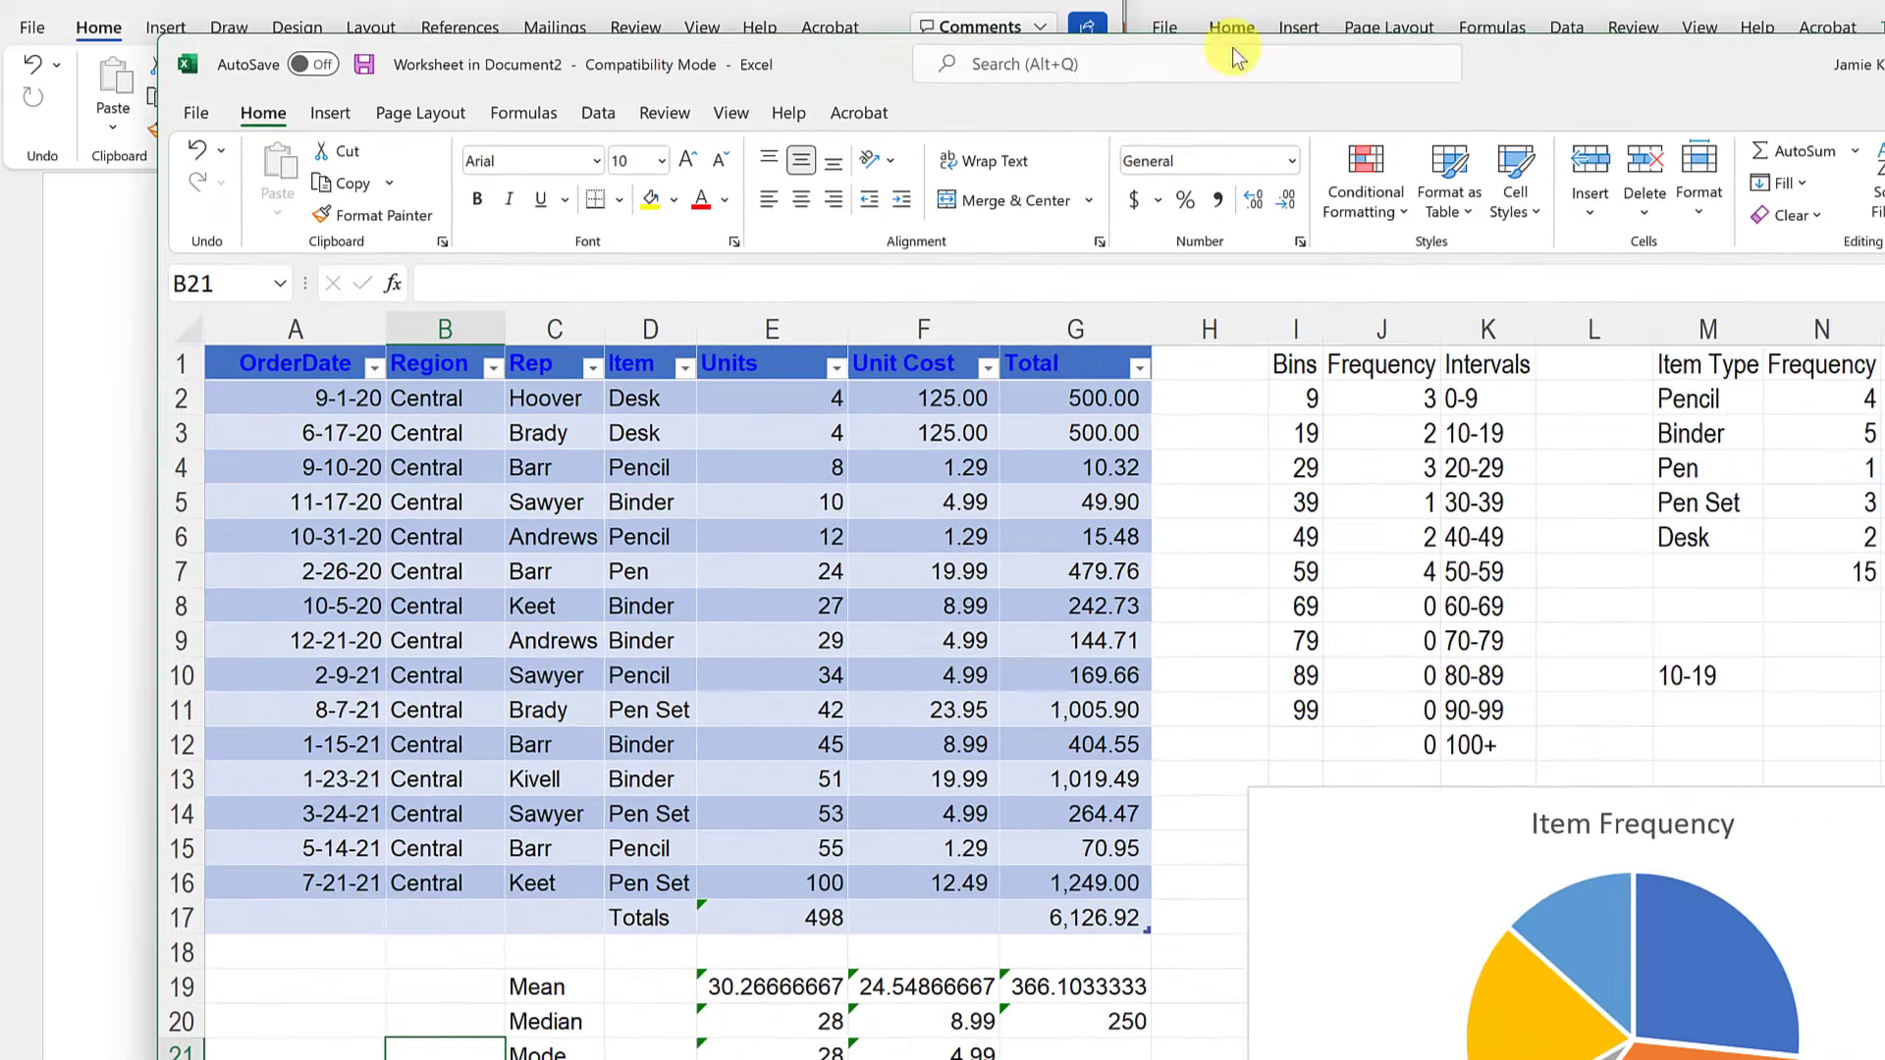
key(alt+Tab)
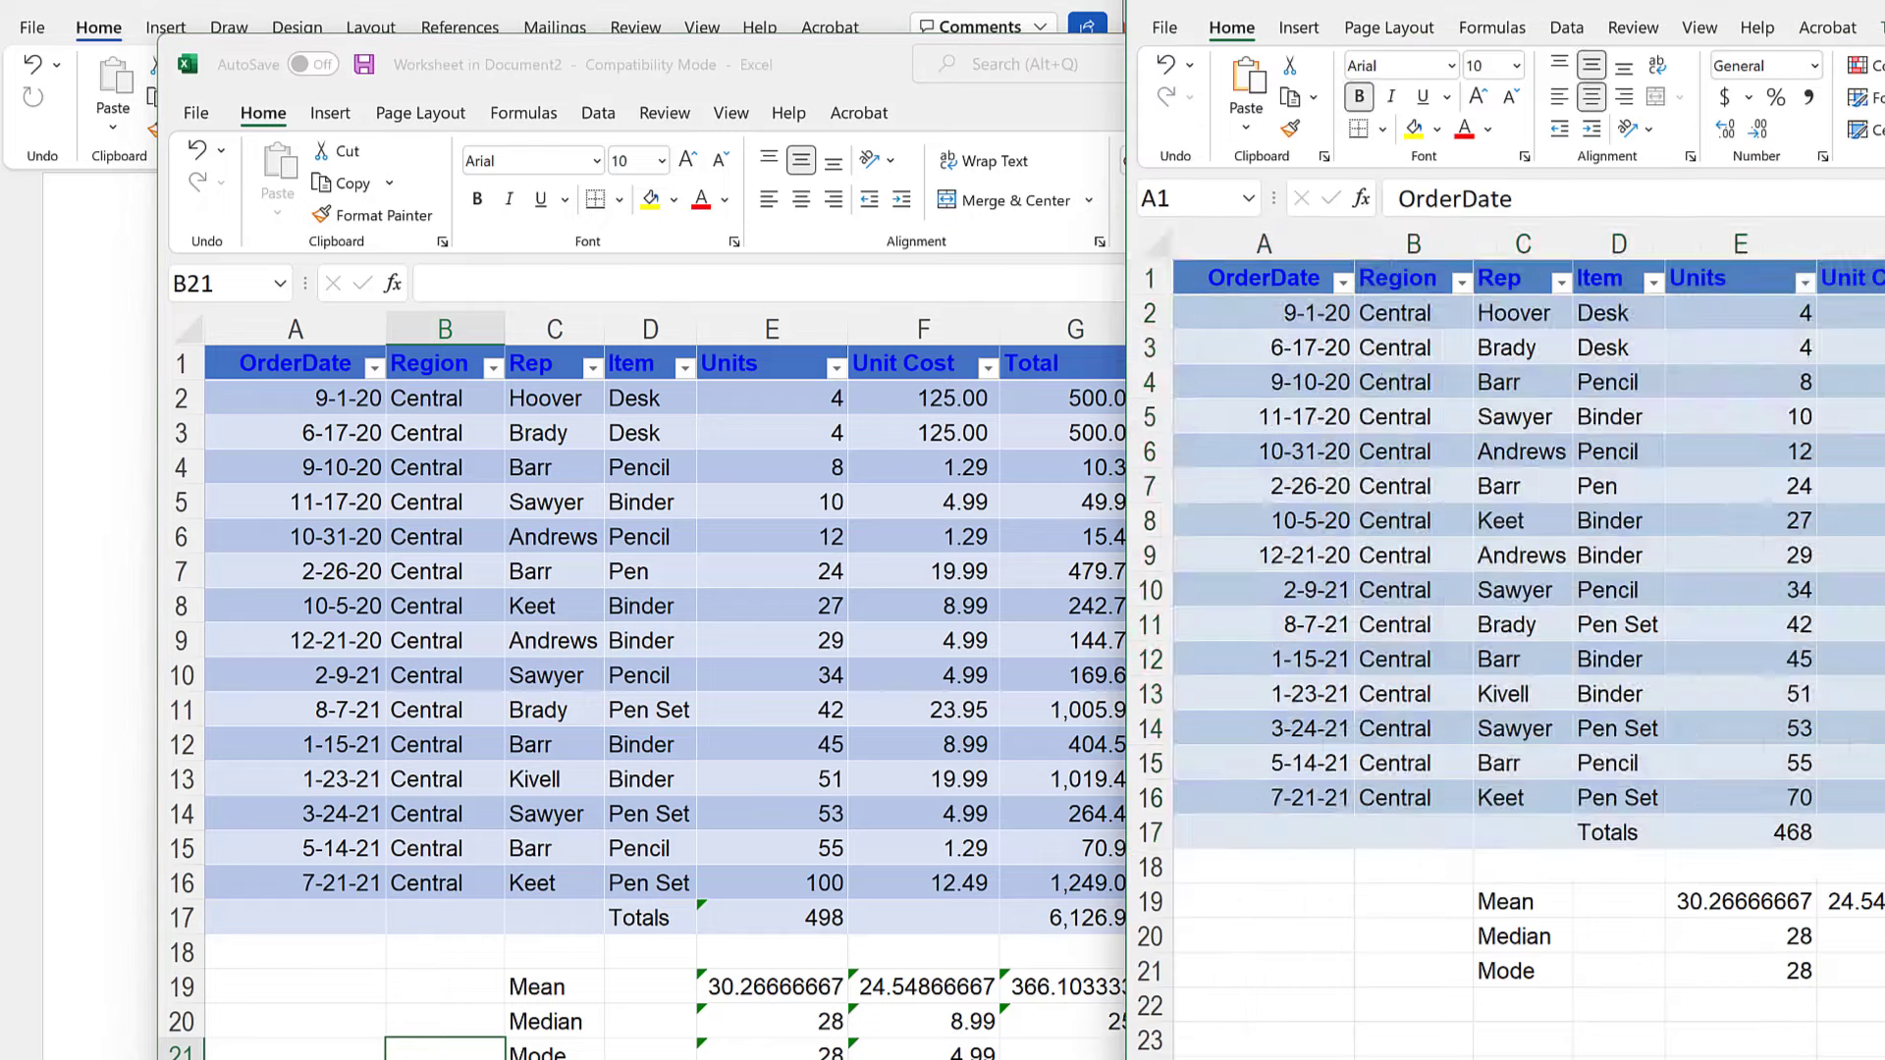
key(ctrl+a)
click(1781, 797)
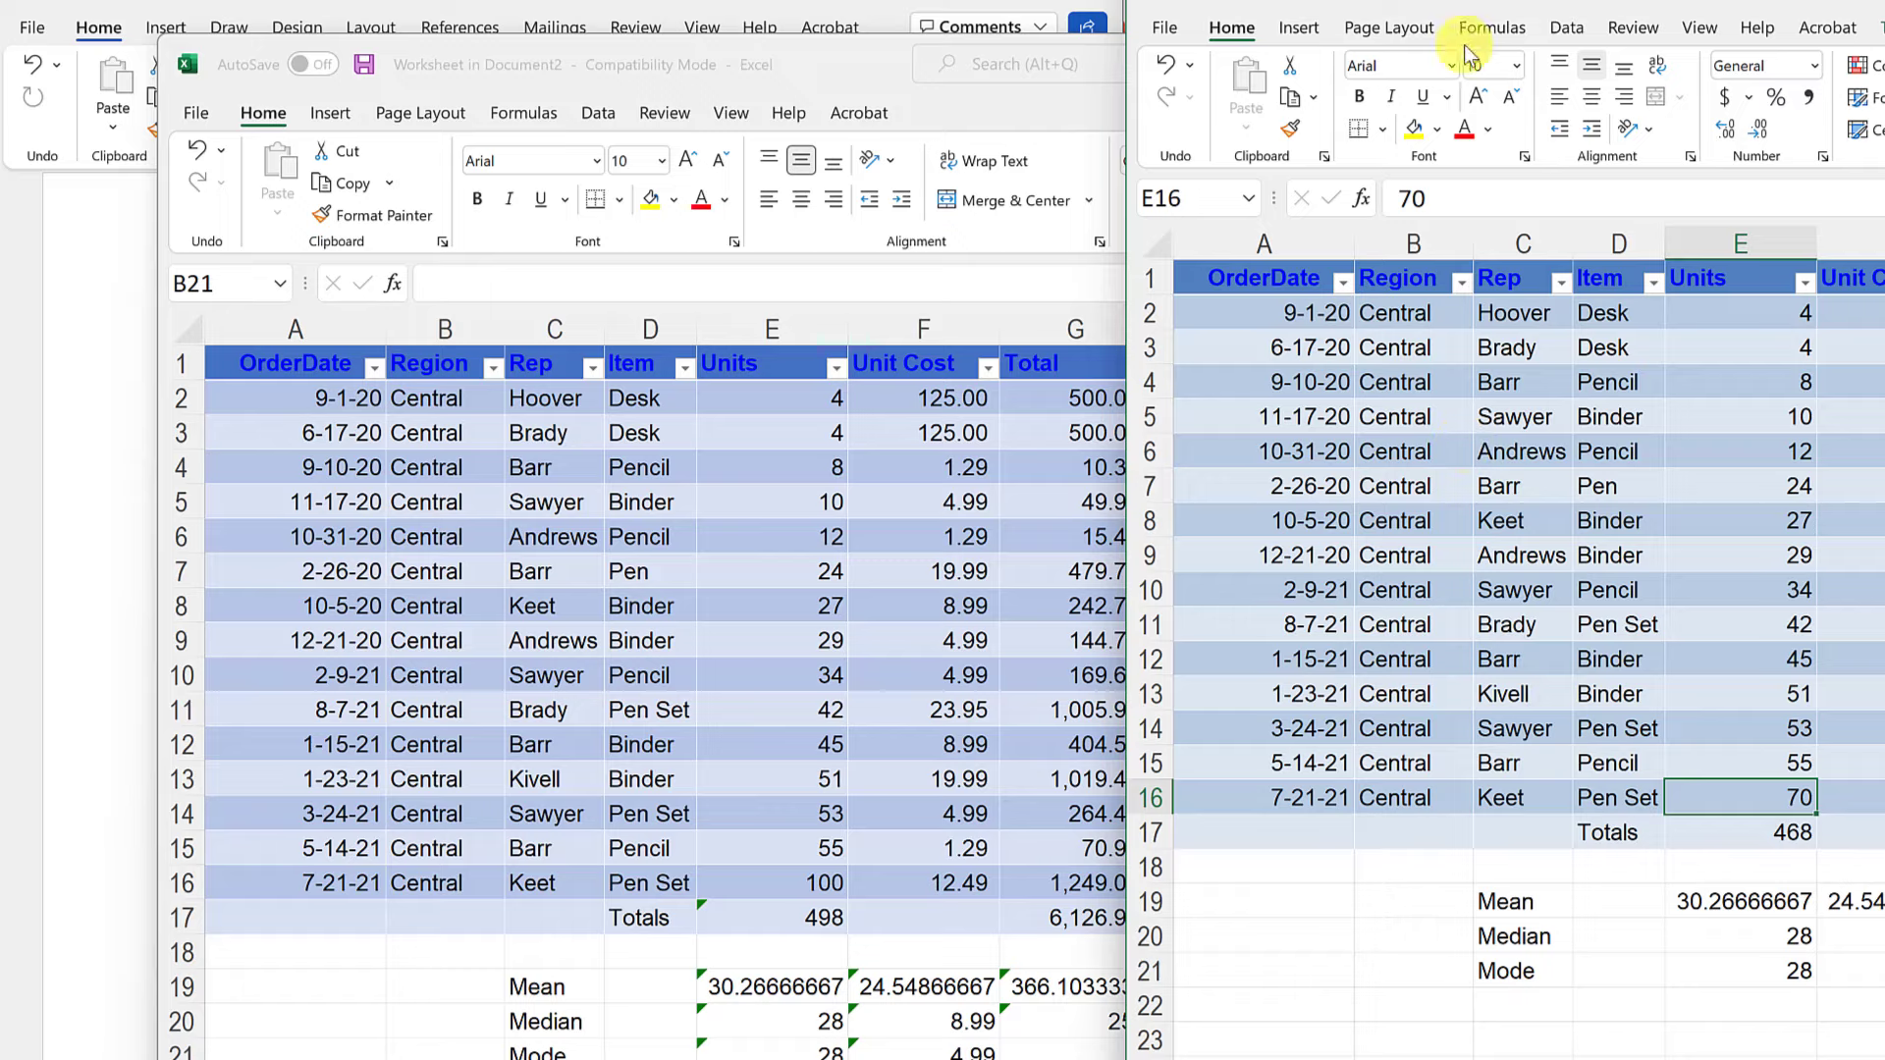
click(874, 67)
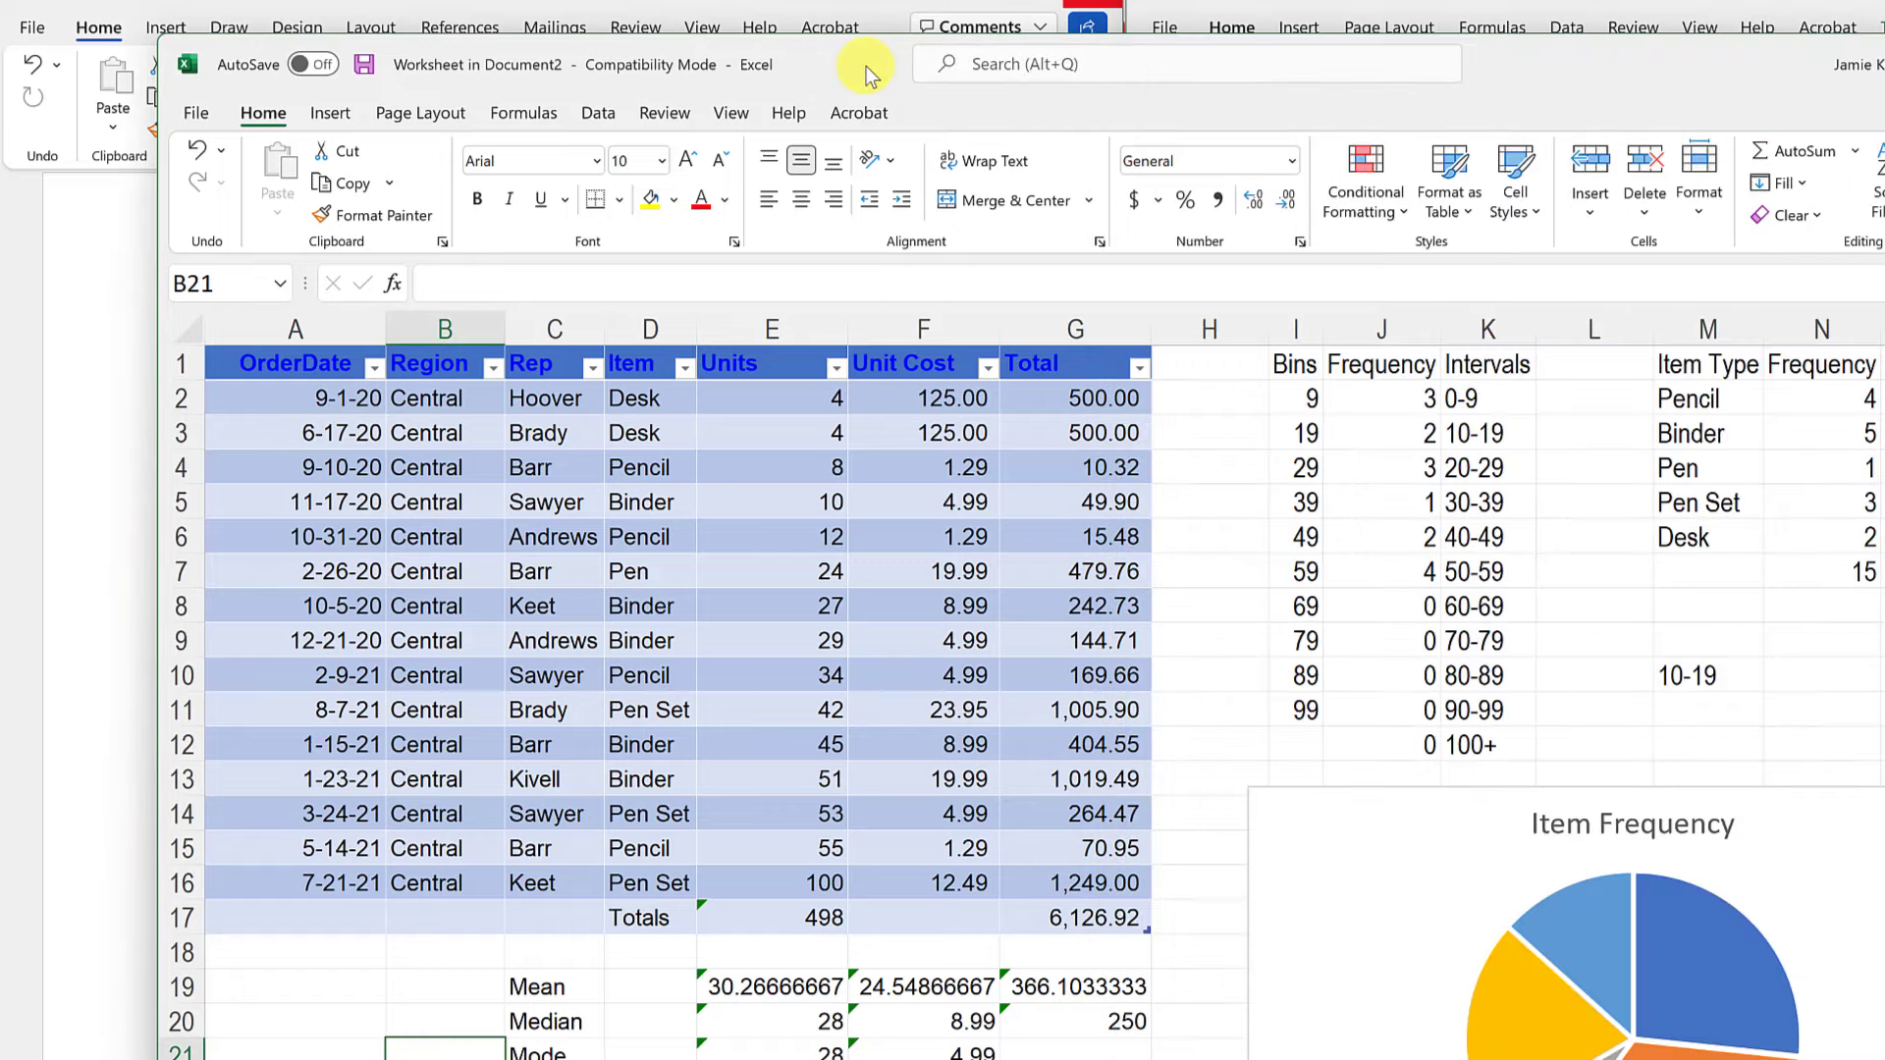
drag(866, 67, 1084, 65)
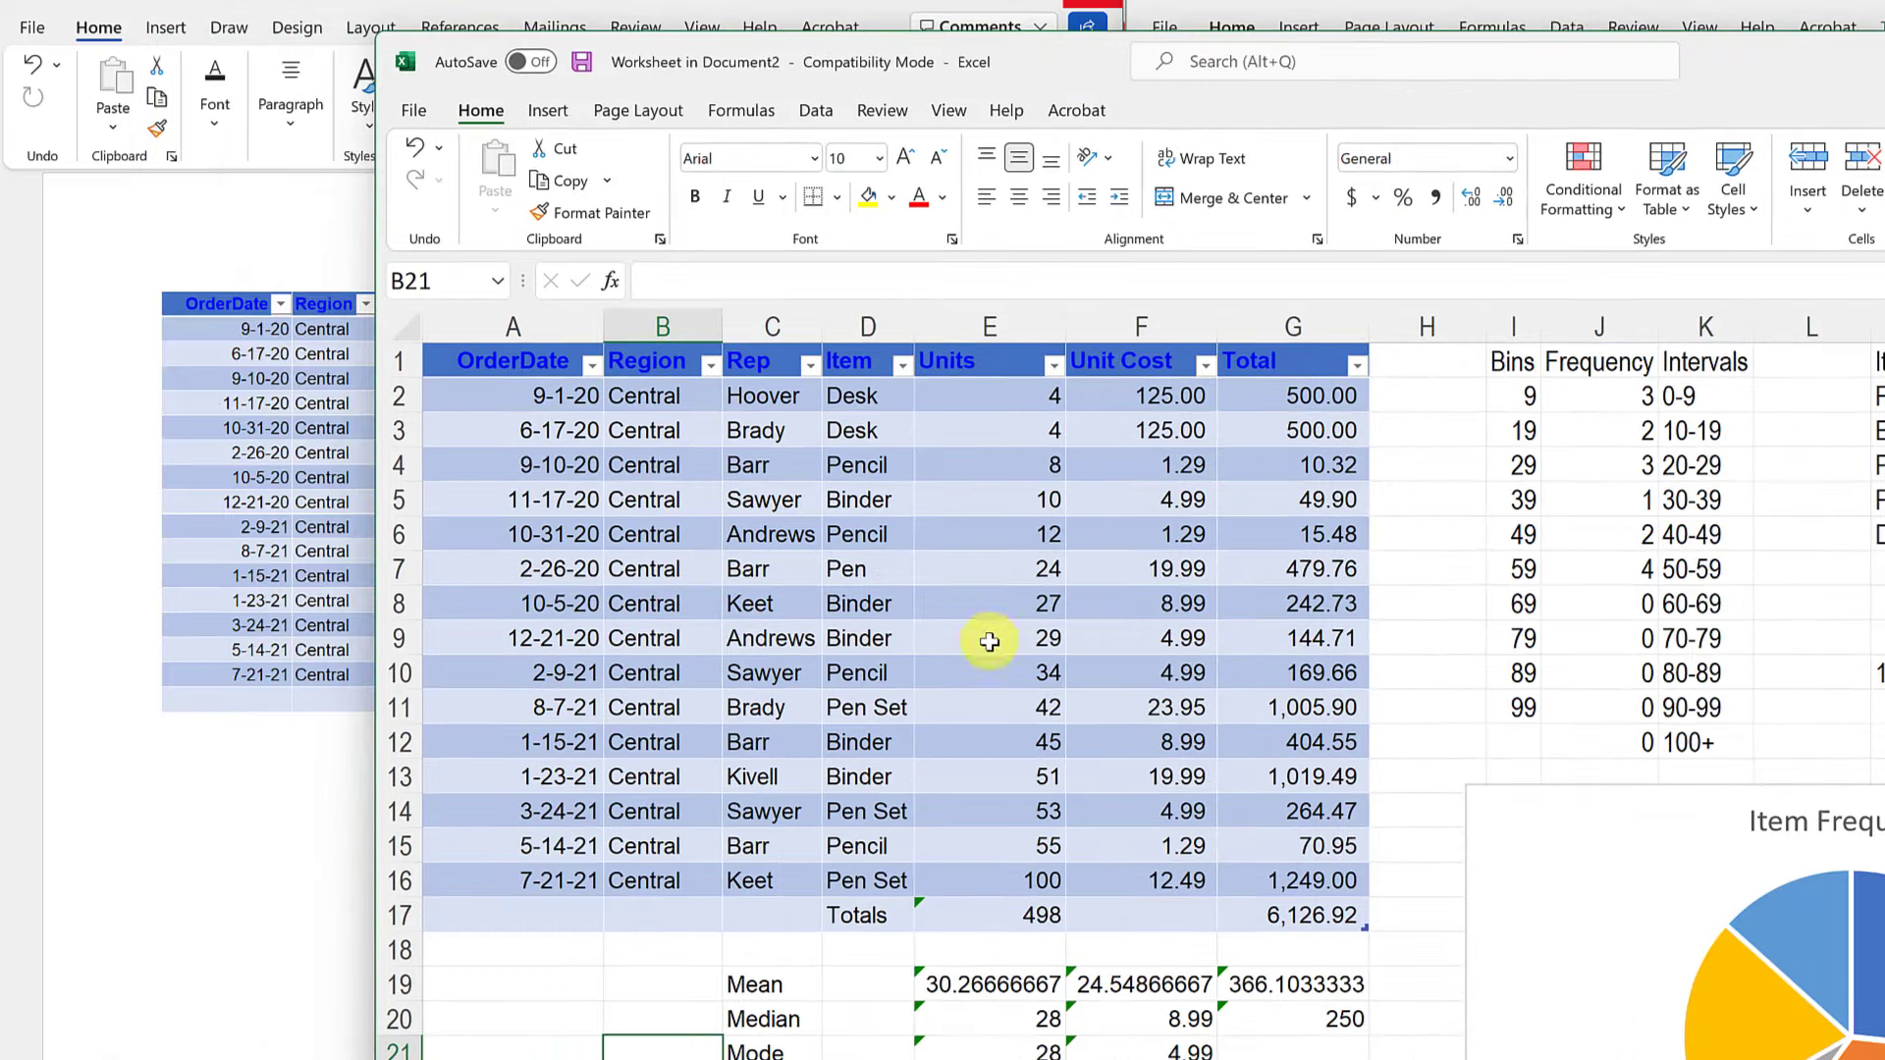
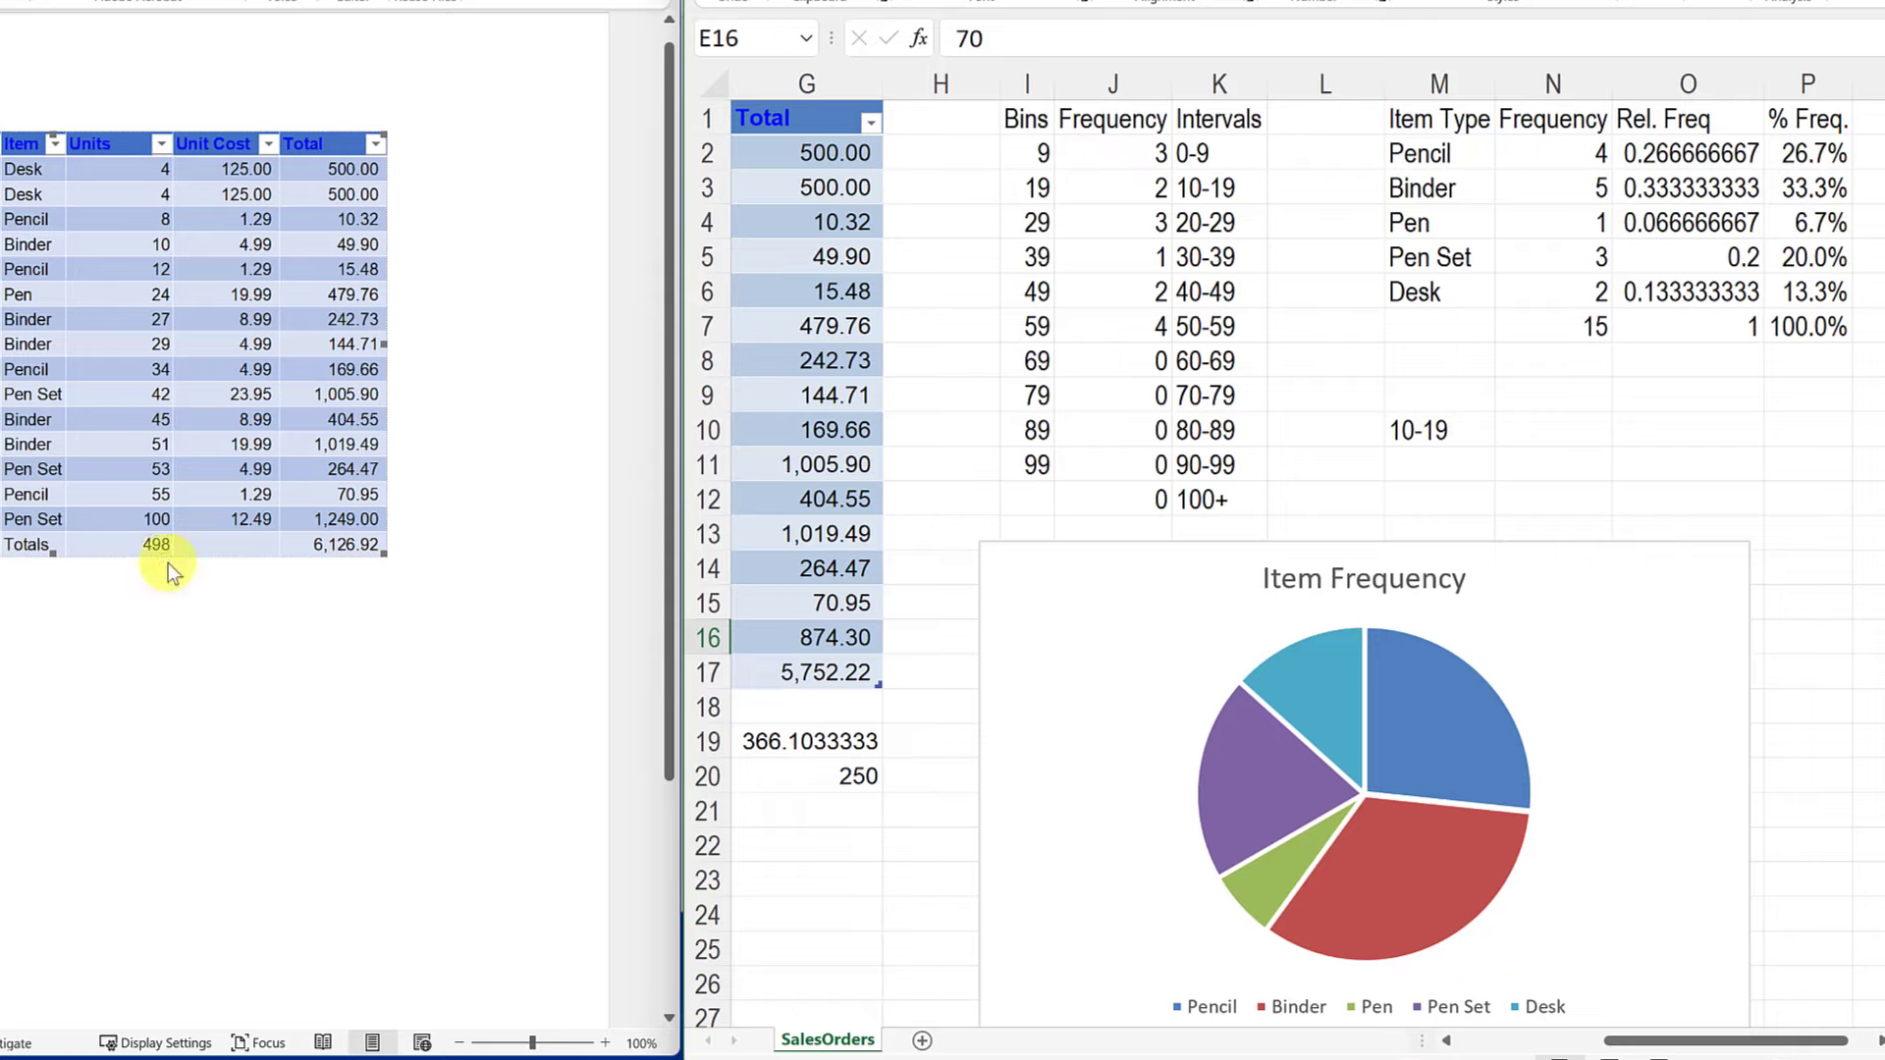
Copy the Item Frequency pie chart from the source SalesOrders worksheet.
click(1069, 728)
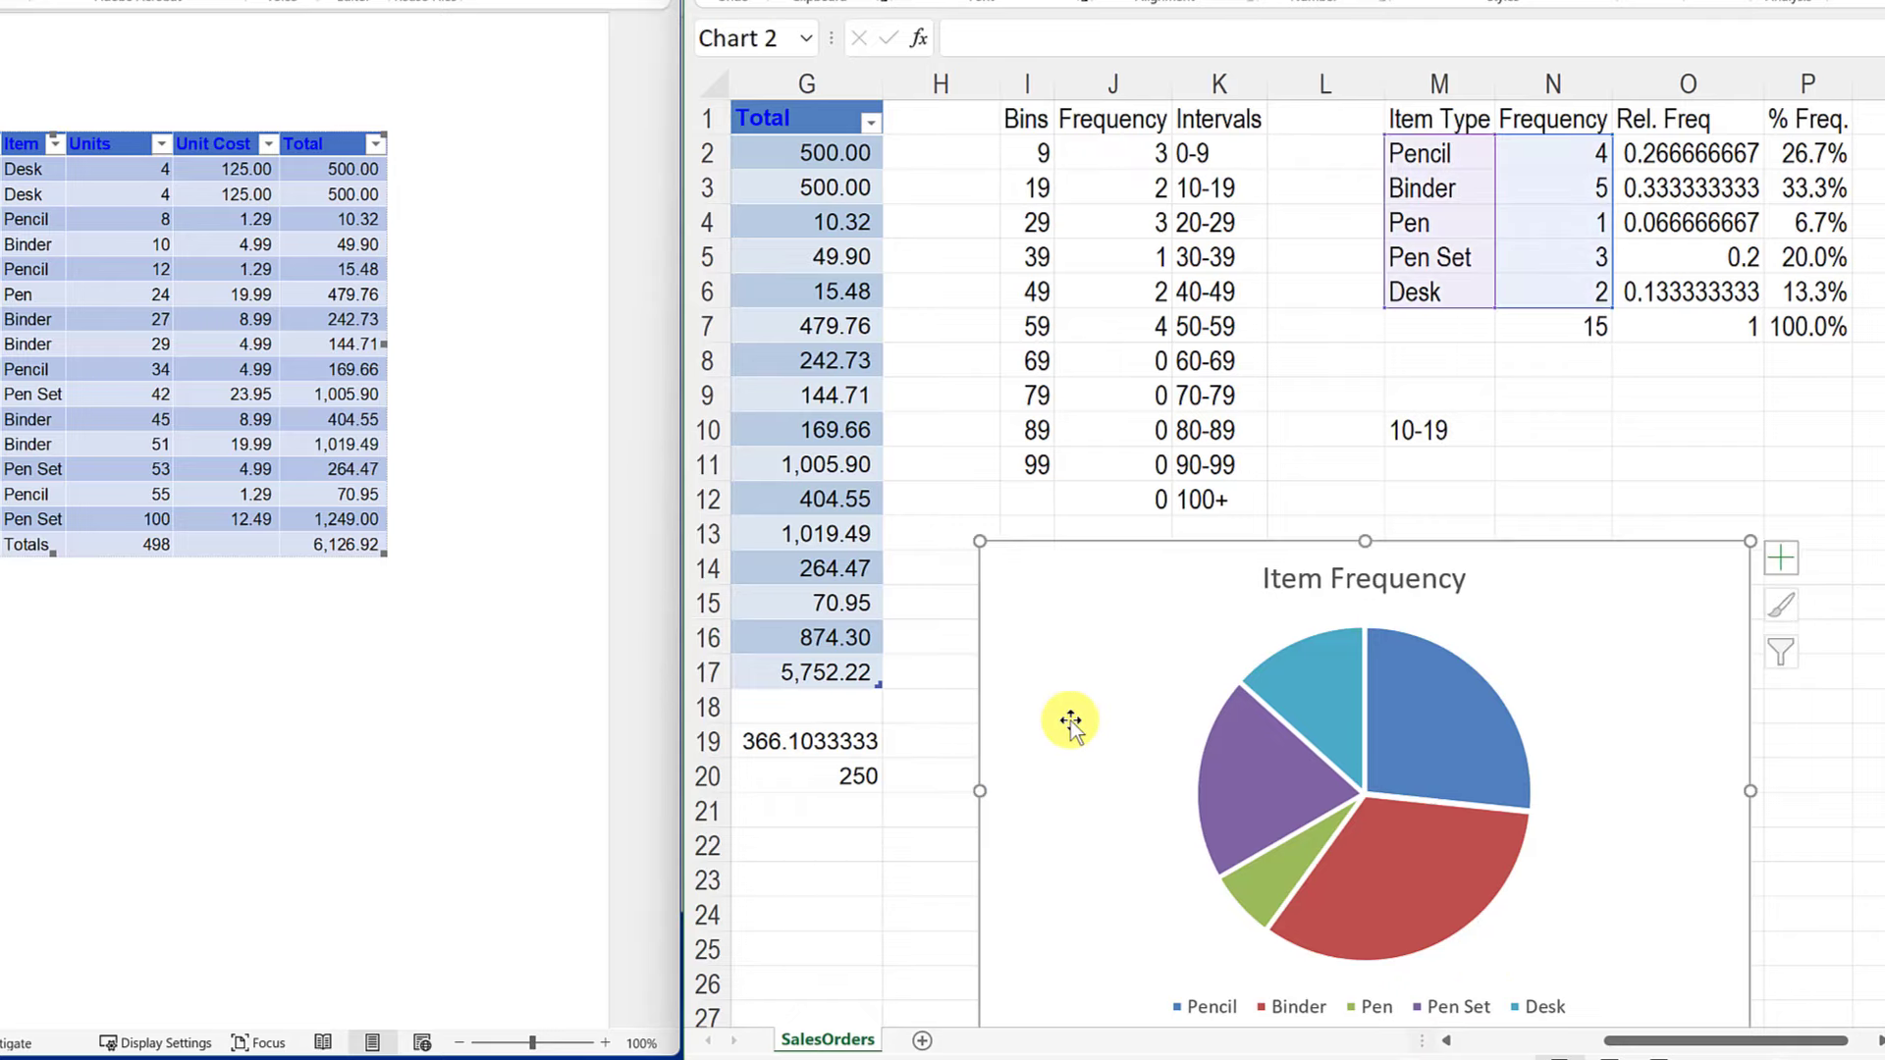
right_click(1065, 695)
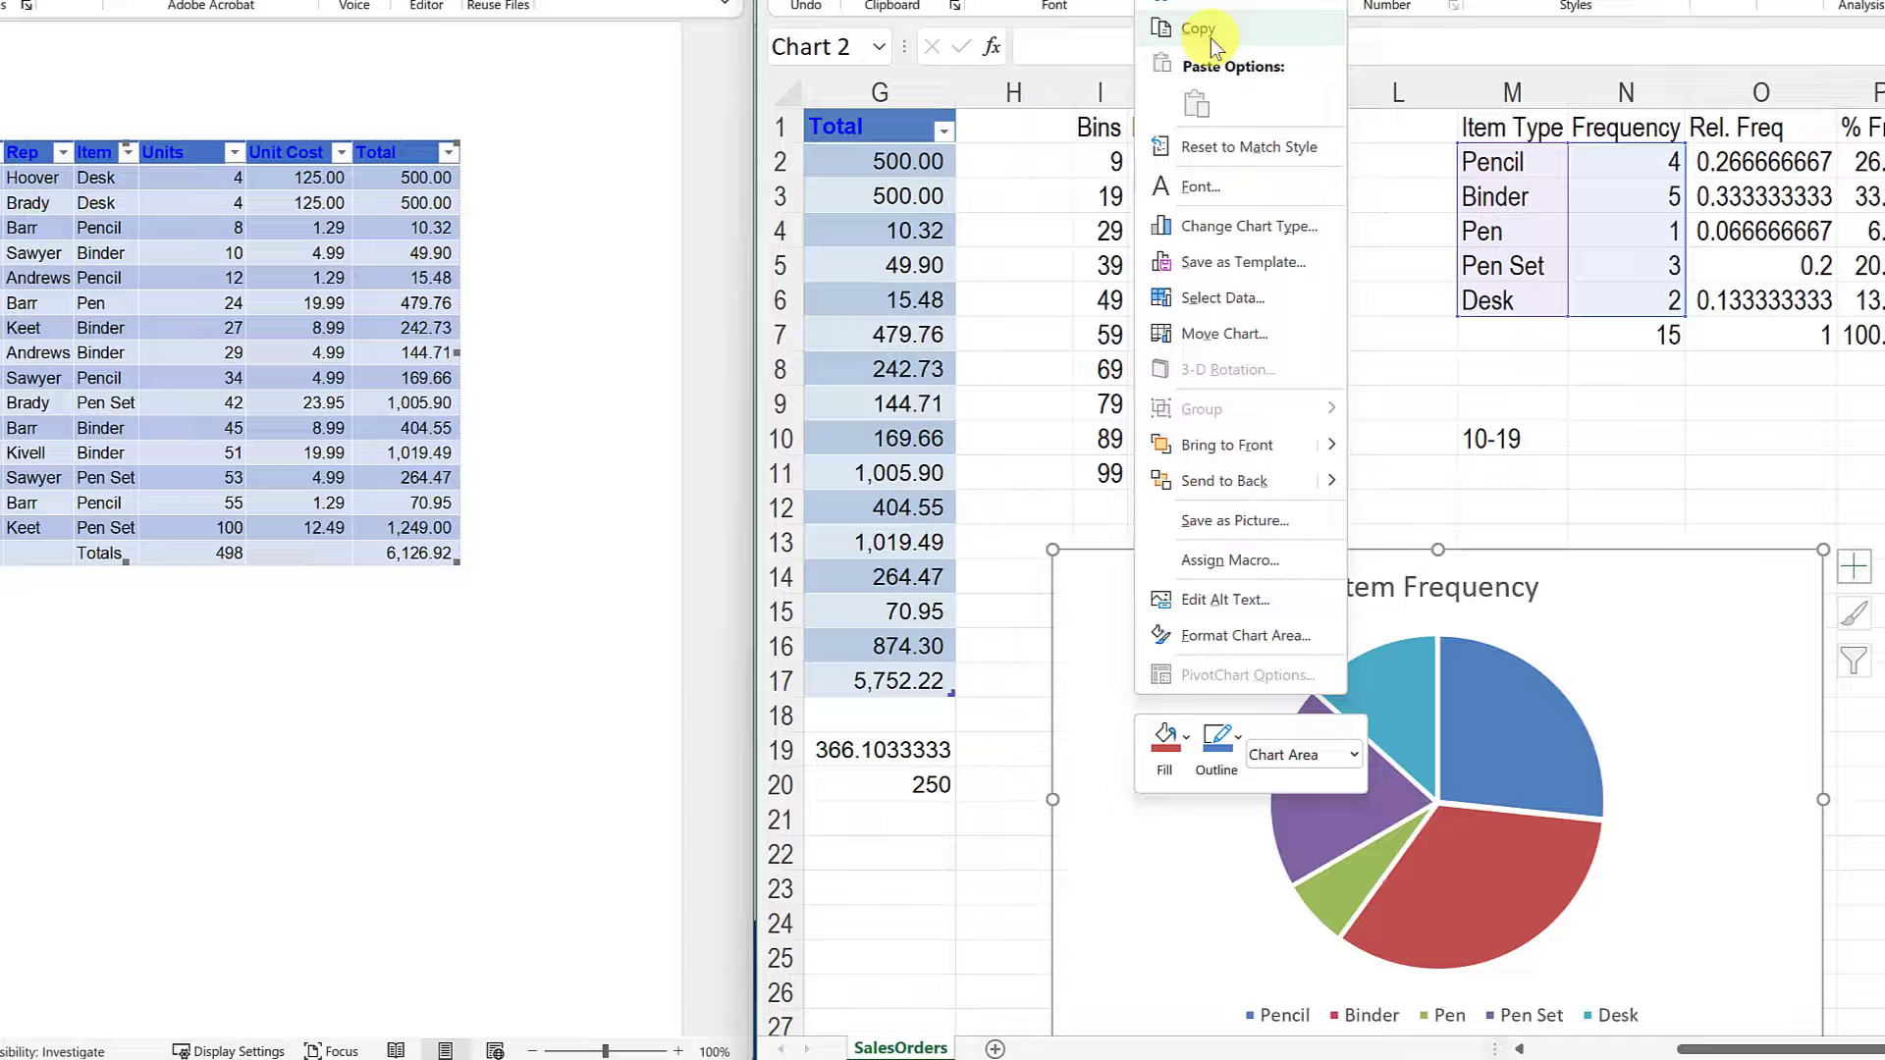
click(1211, 38)
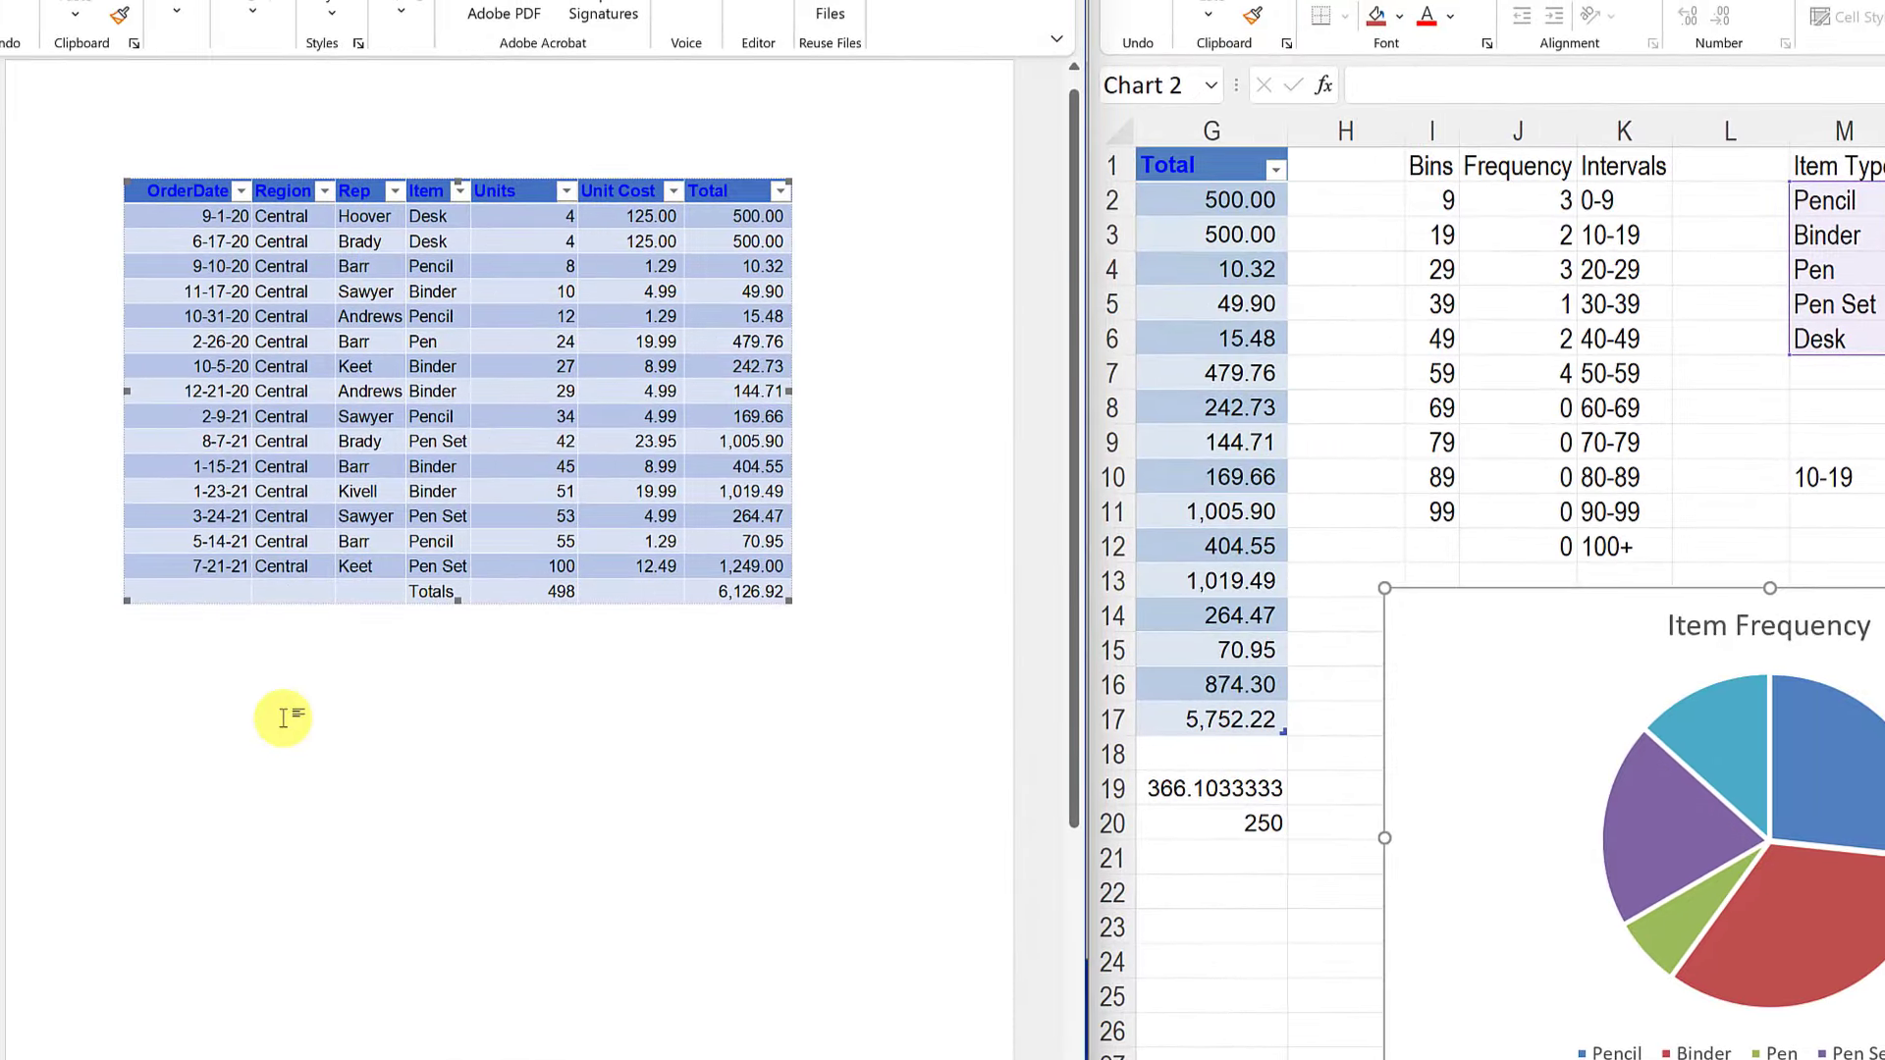
Use Paste Special to embed the copied chart below the table in the Word document as a Microsoft Excel Chart Object.
click(828, 644)
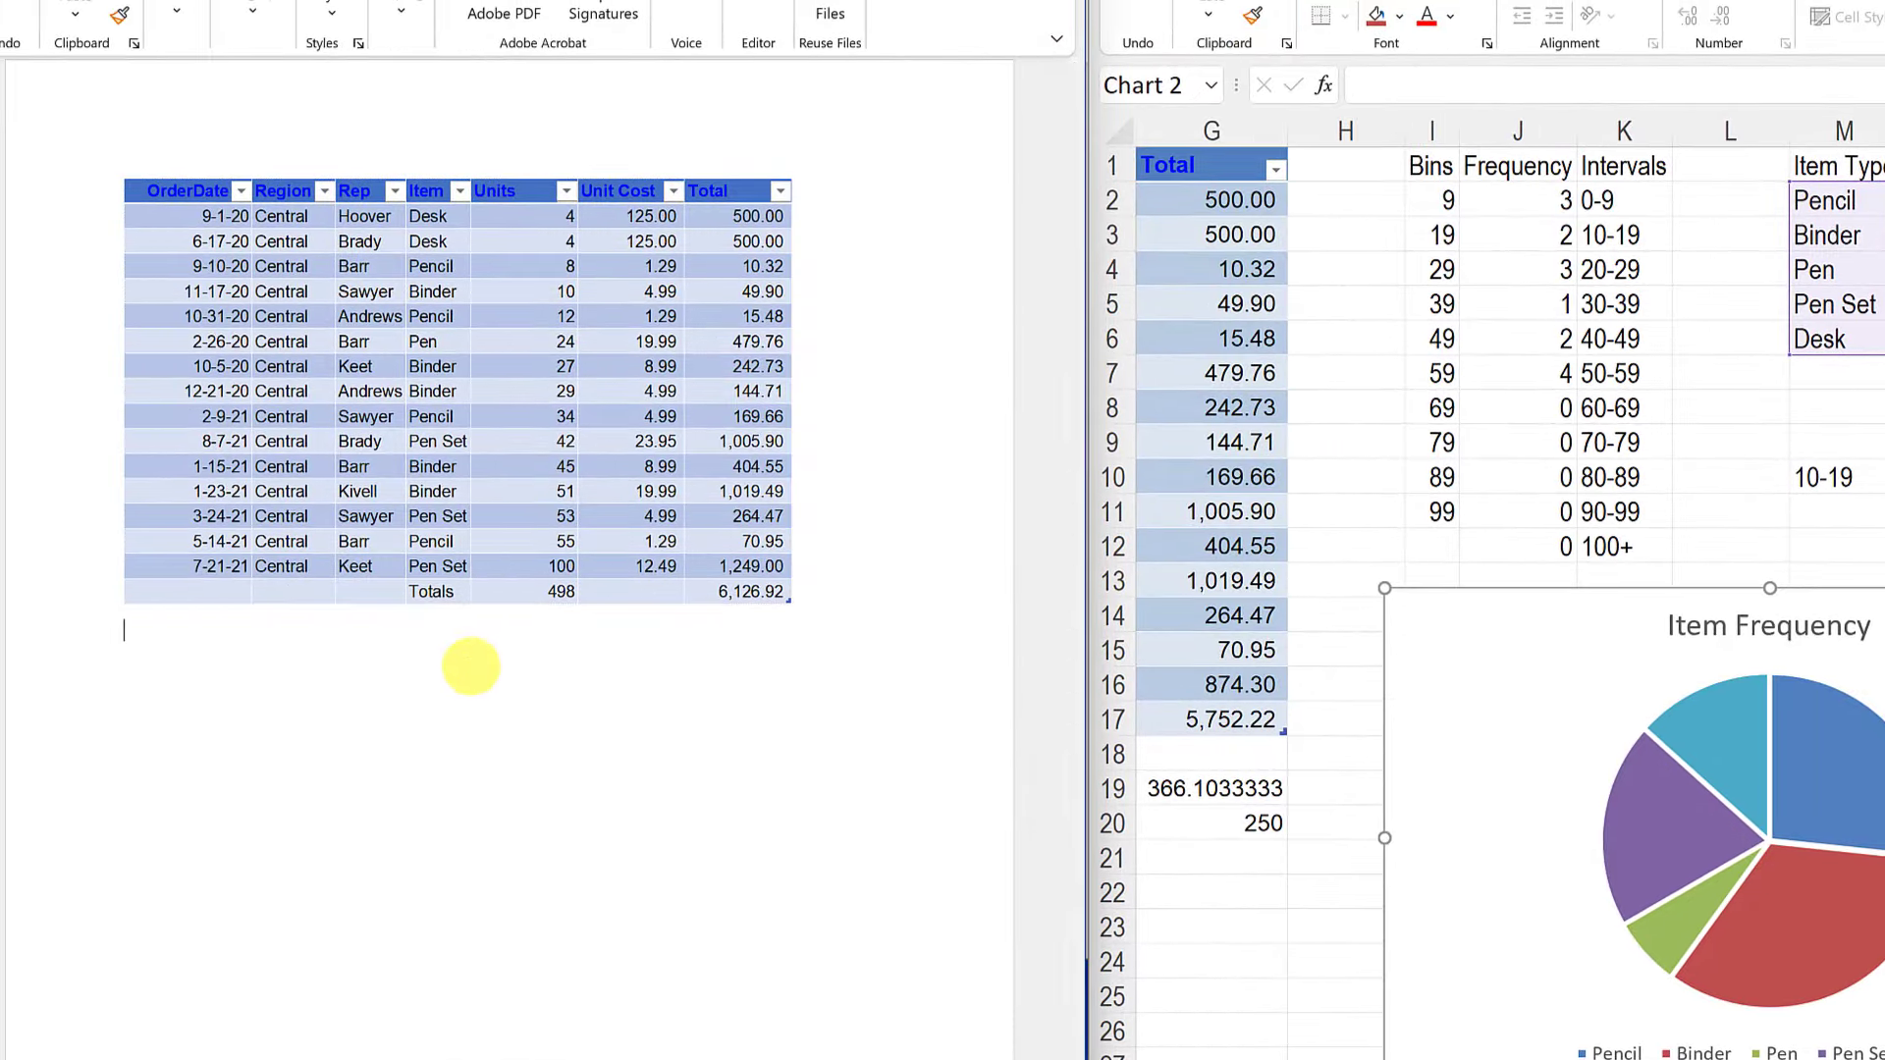
click(471, 672)
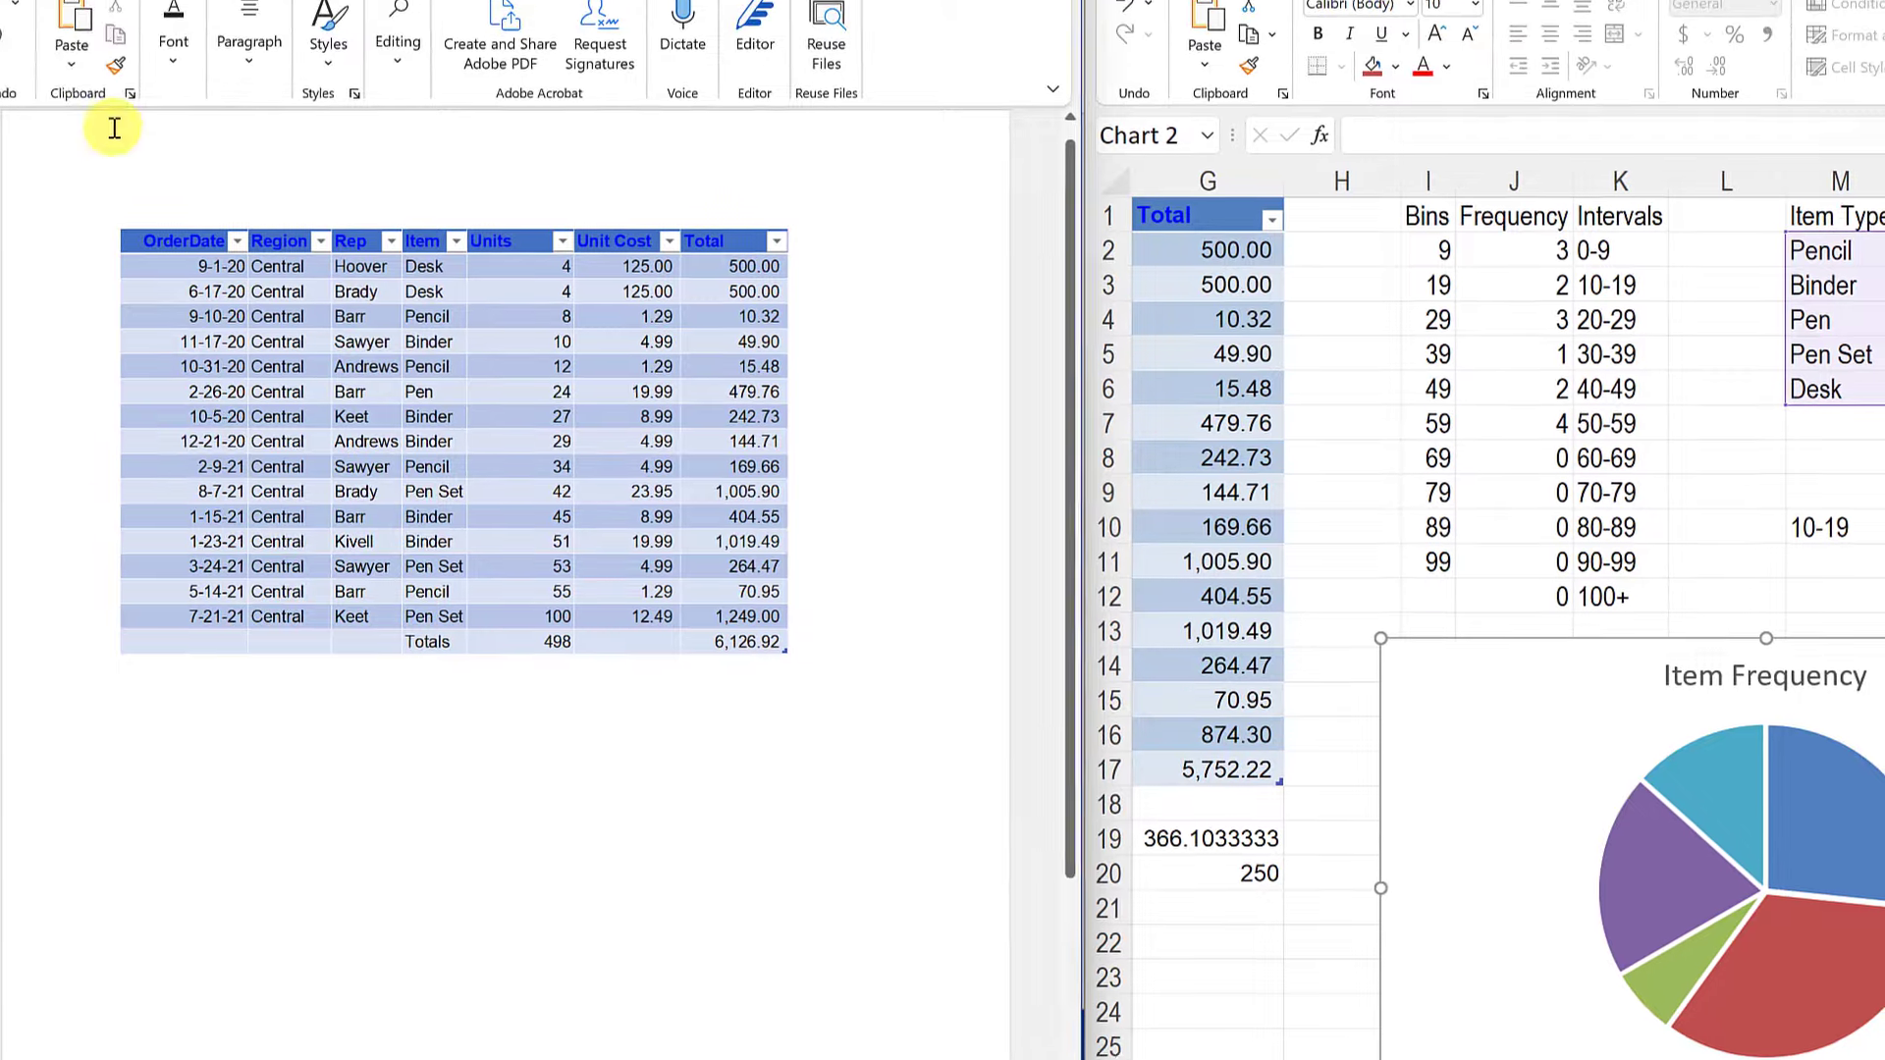
click(76, 13)
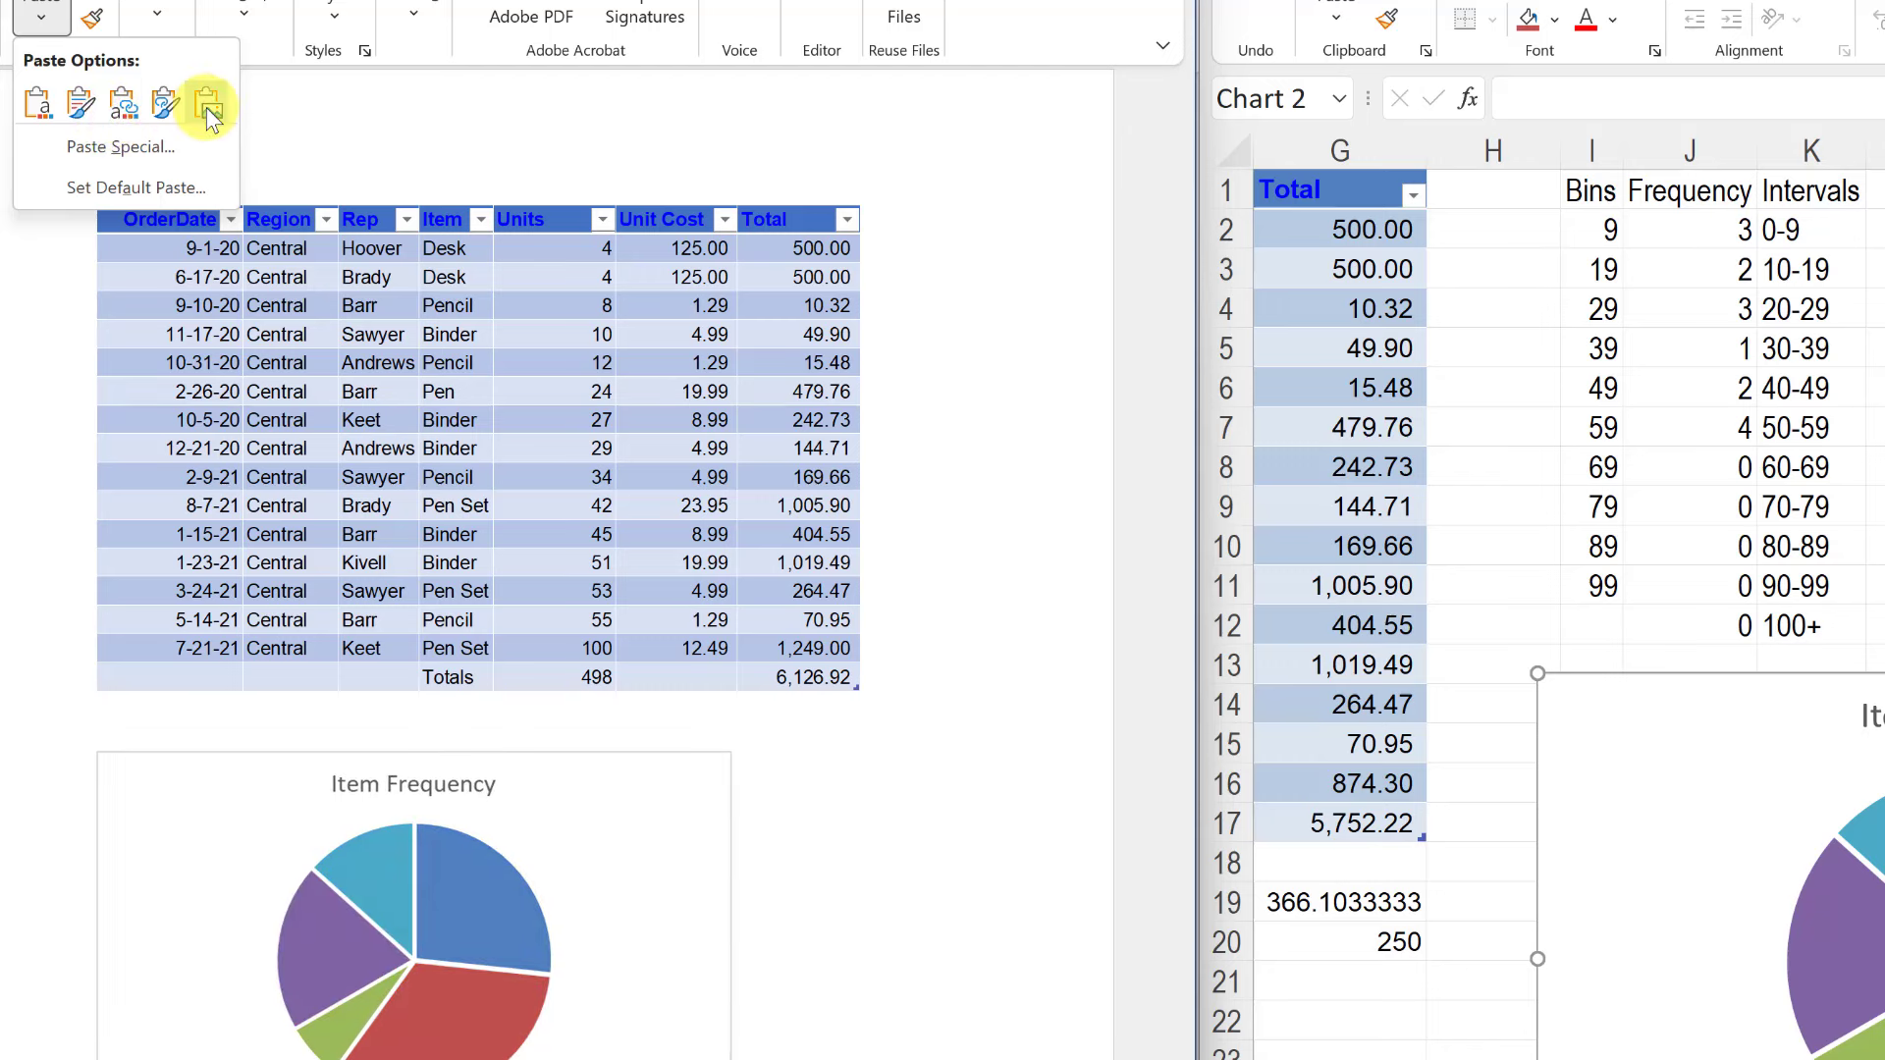
click(175, 147)
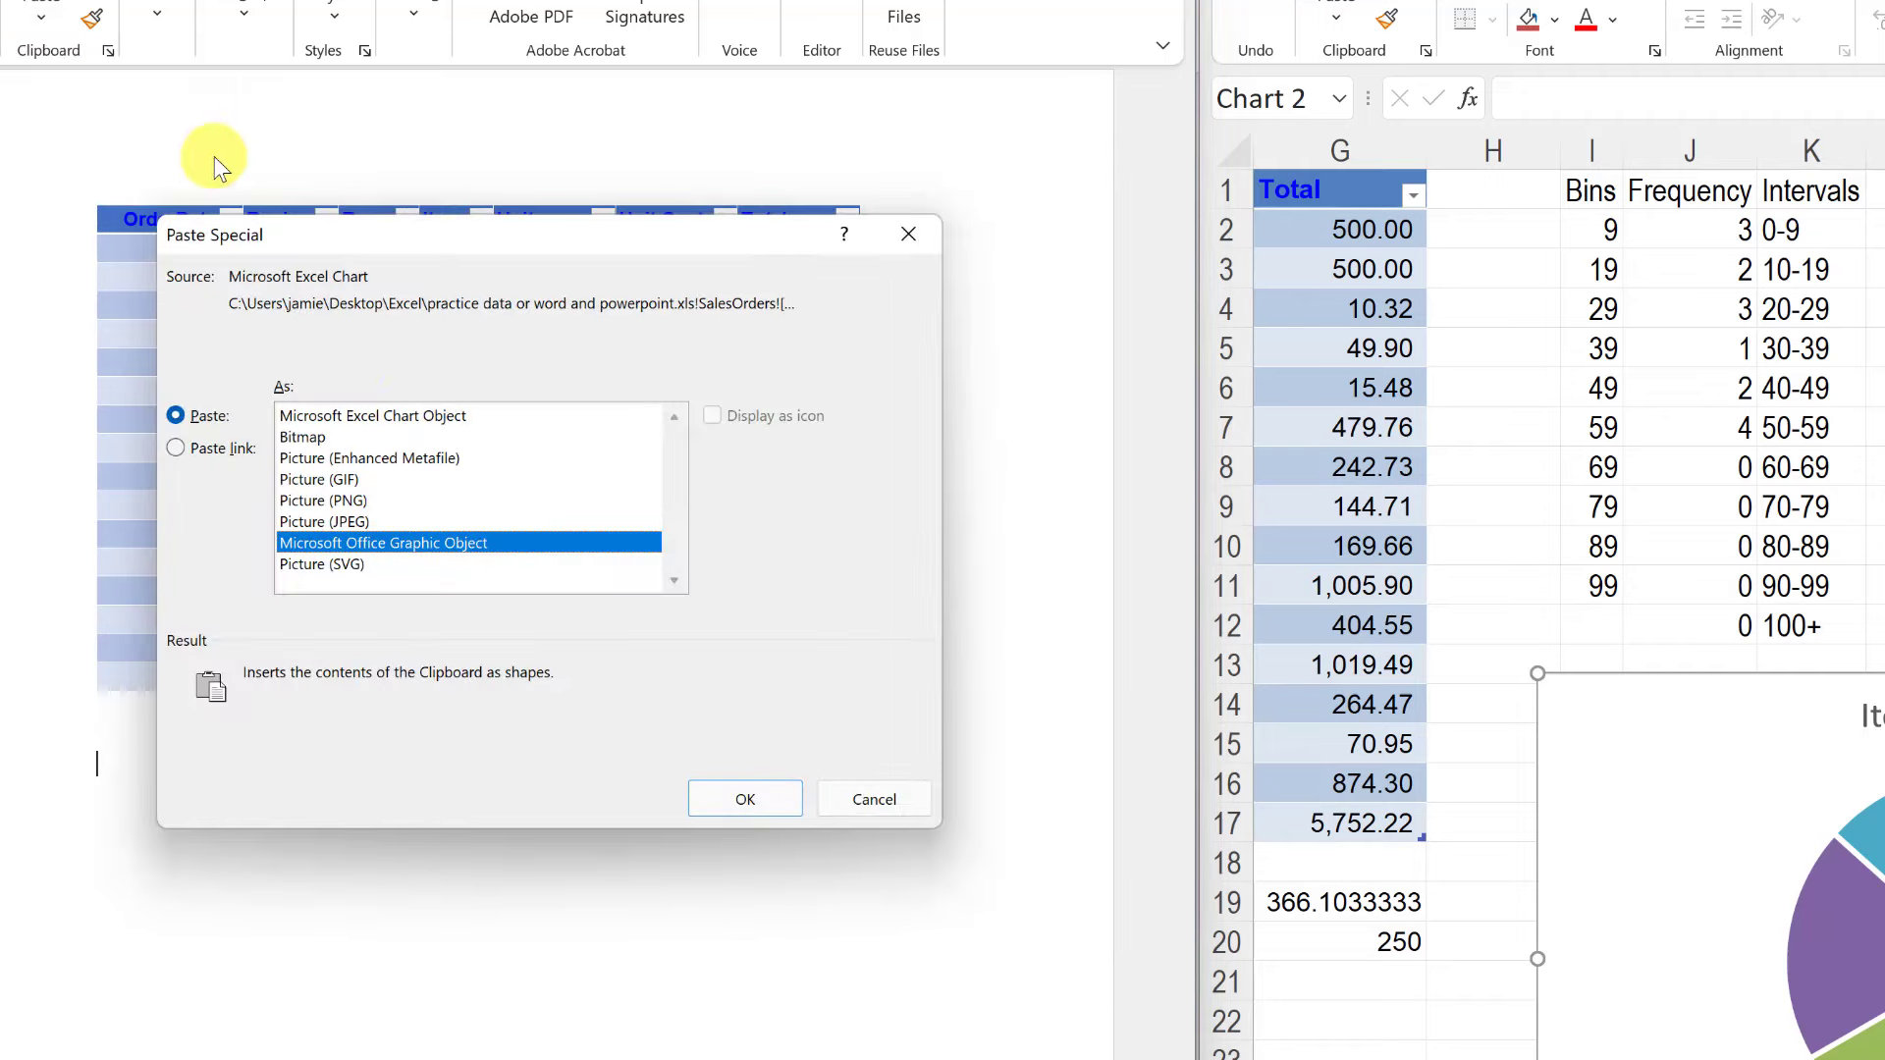
click(332, 412)
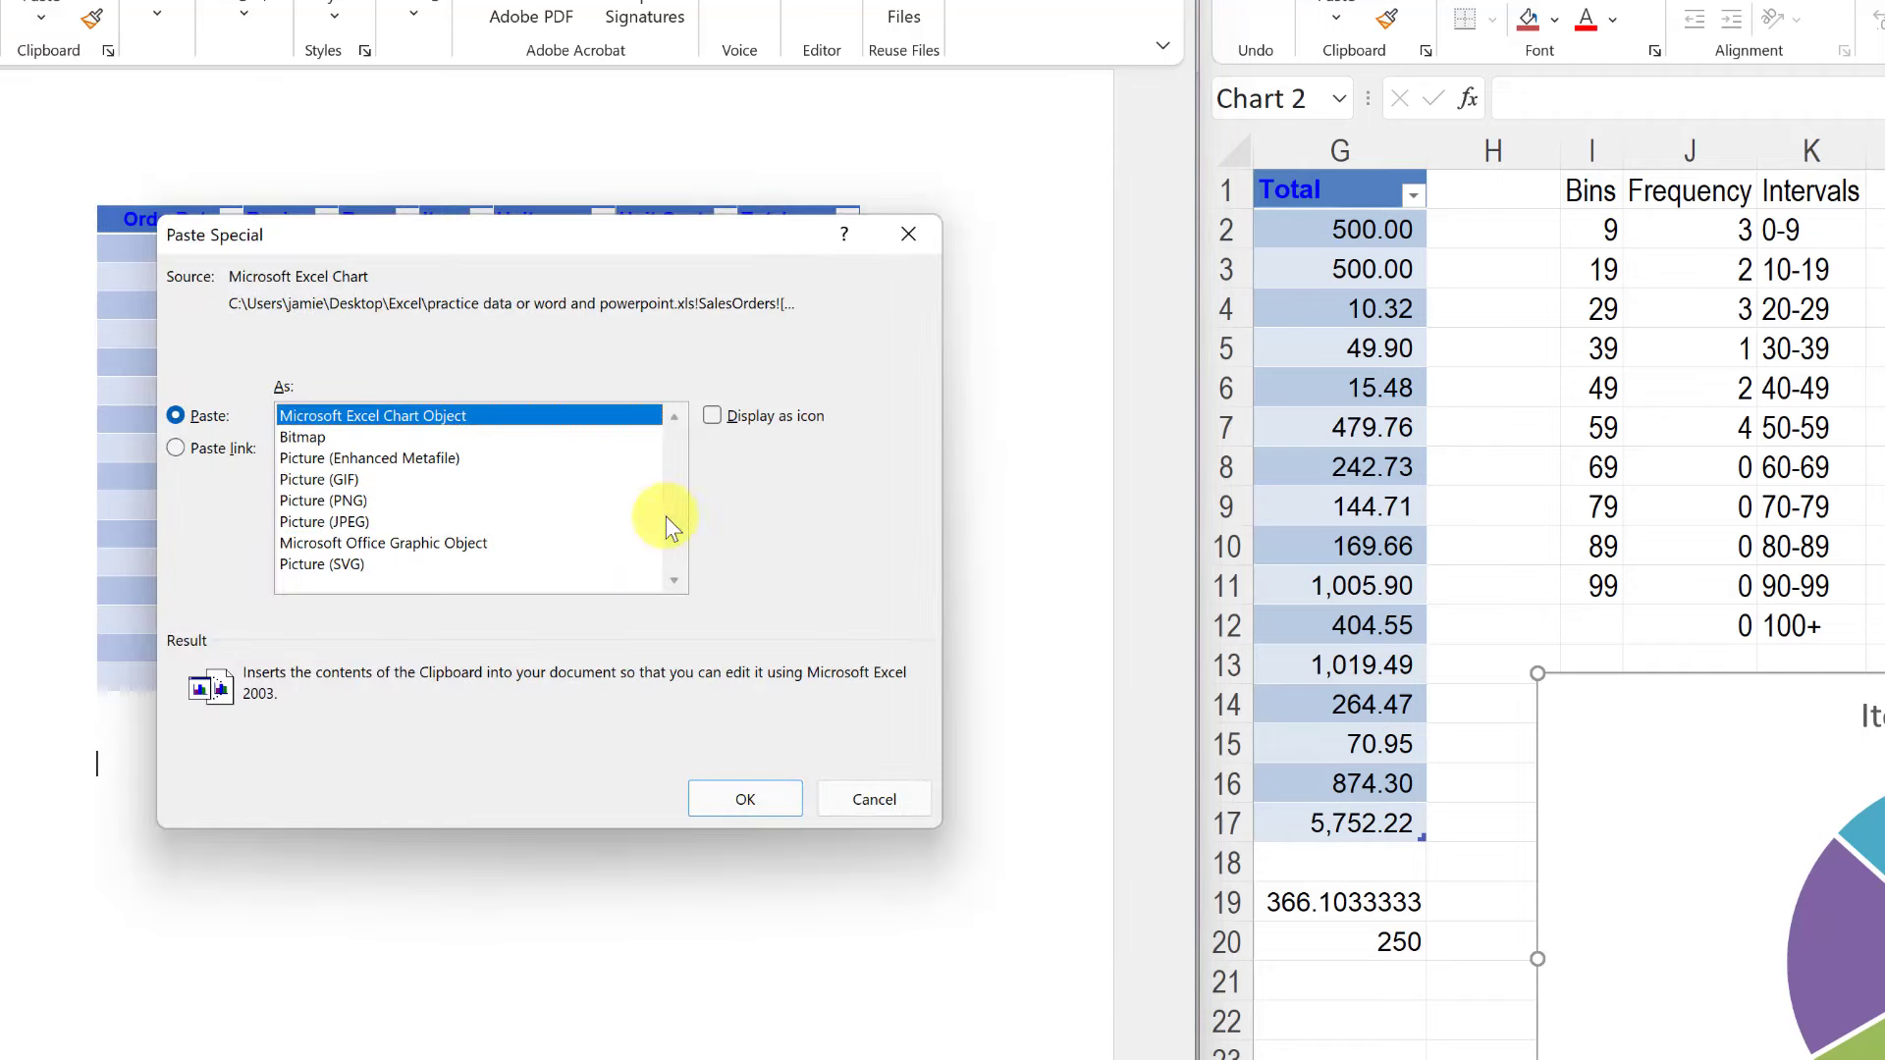
click(776, 796)
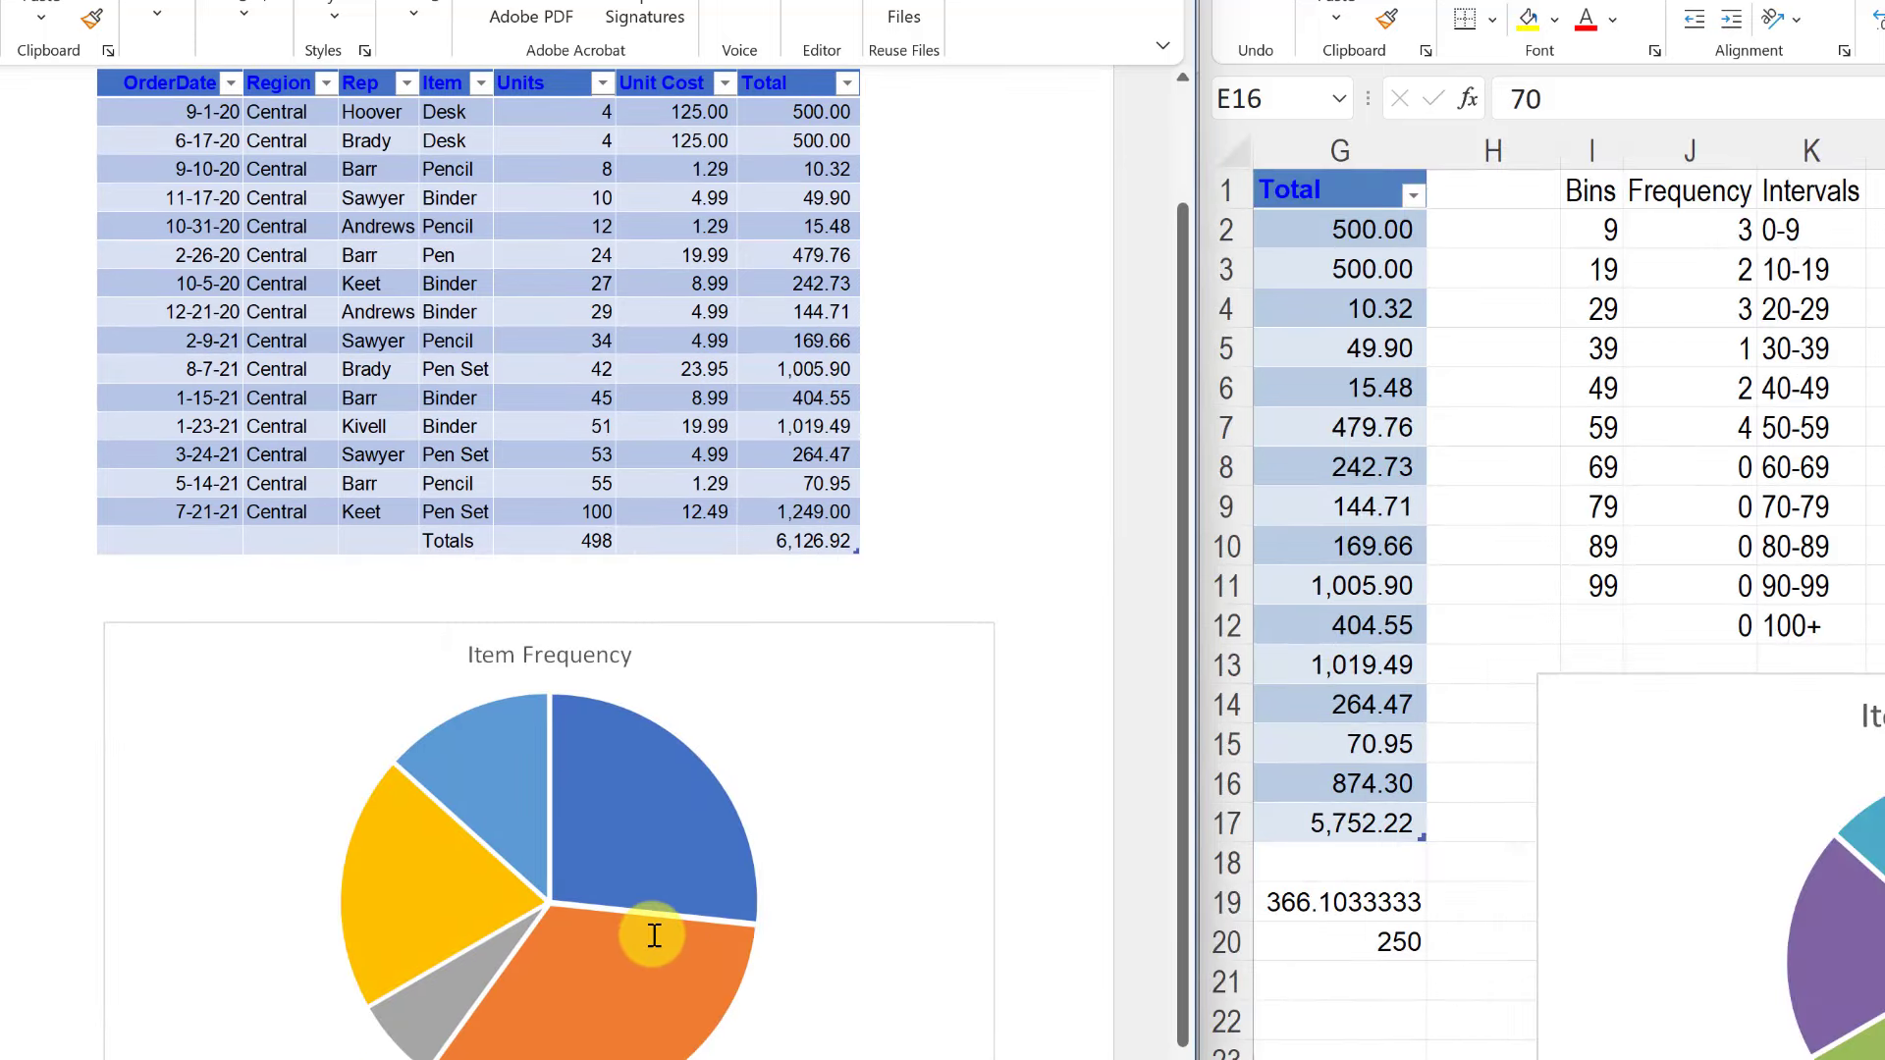
Open the embedded Item Frequency chart in an enlarged window and pull all its pie slices apart to about 11% explosion.
click(652, 934)
double_click(646, 943)
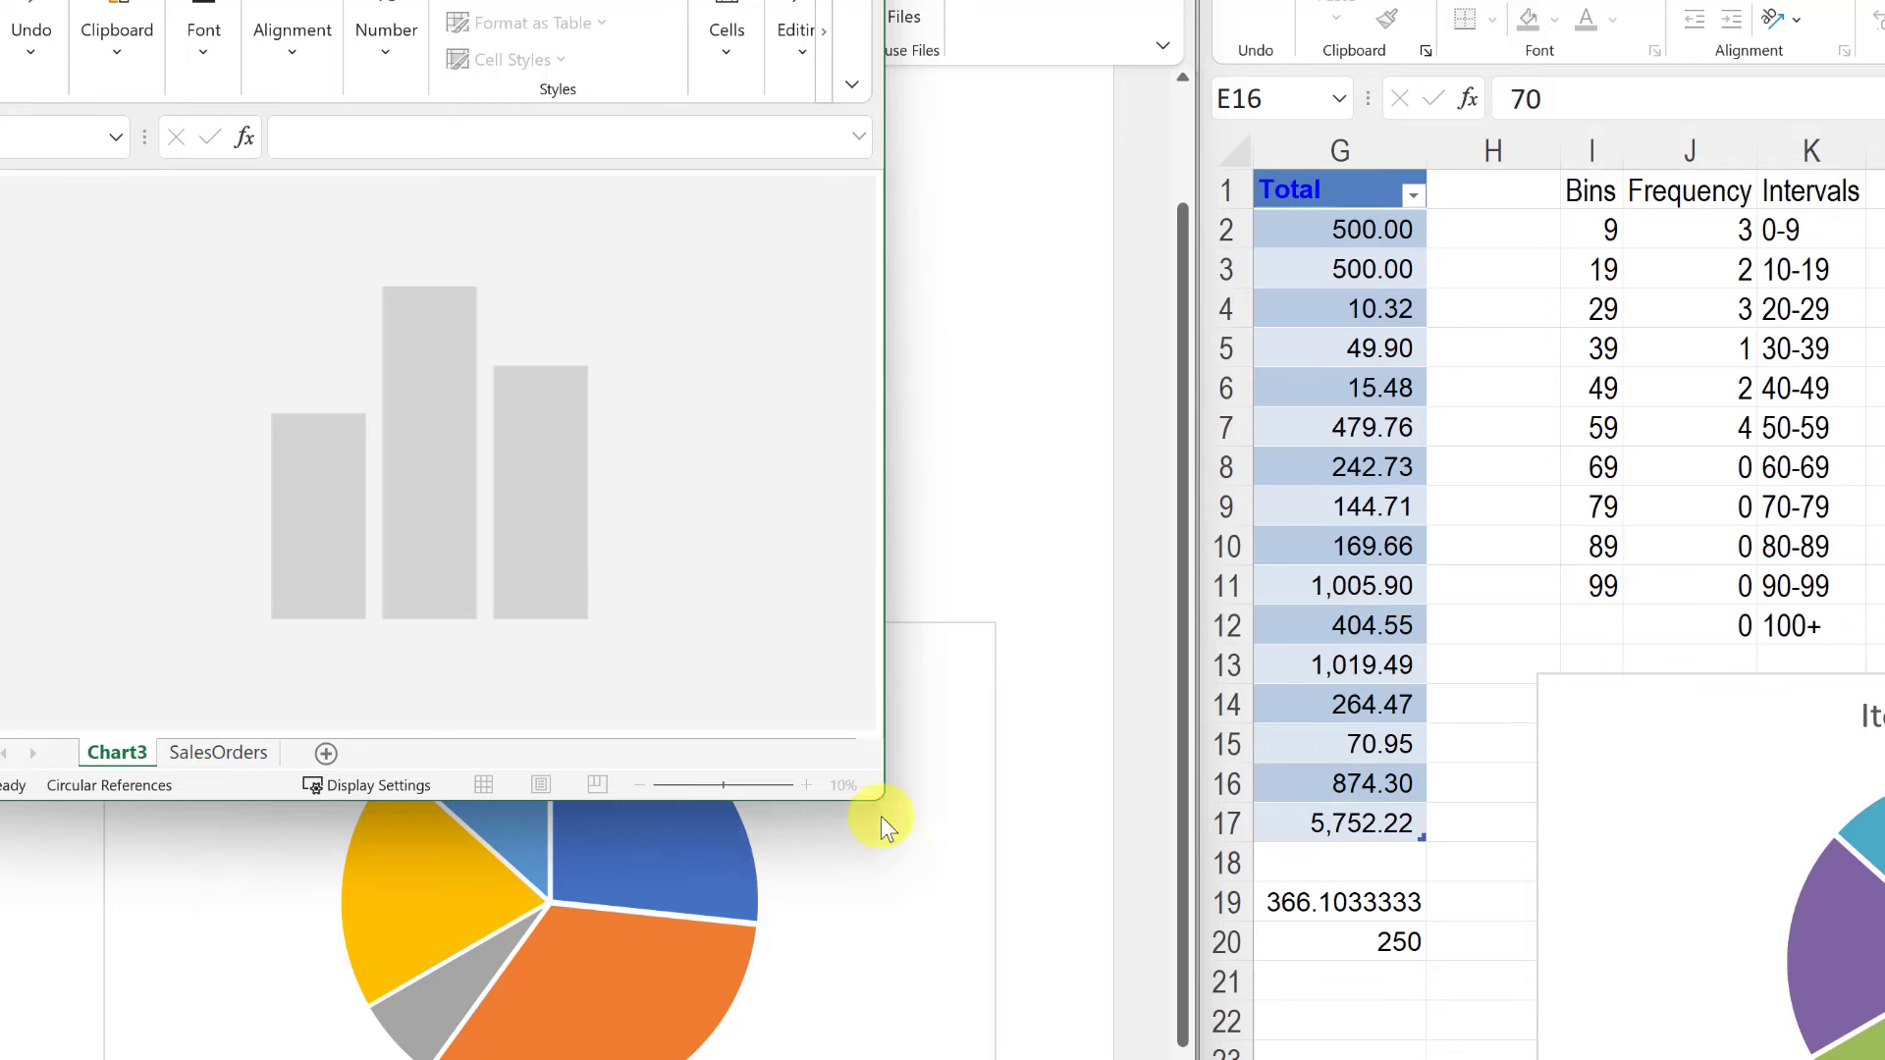
drag(885, 795, 1880, 943)
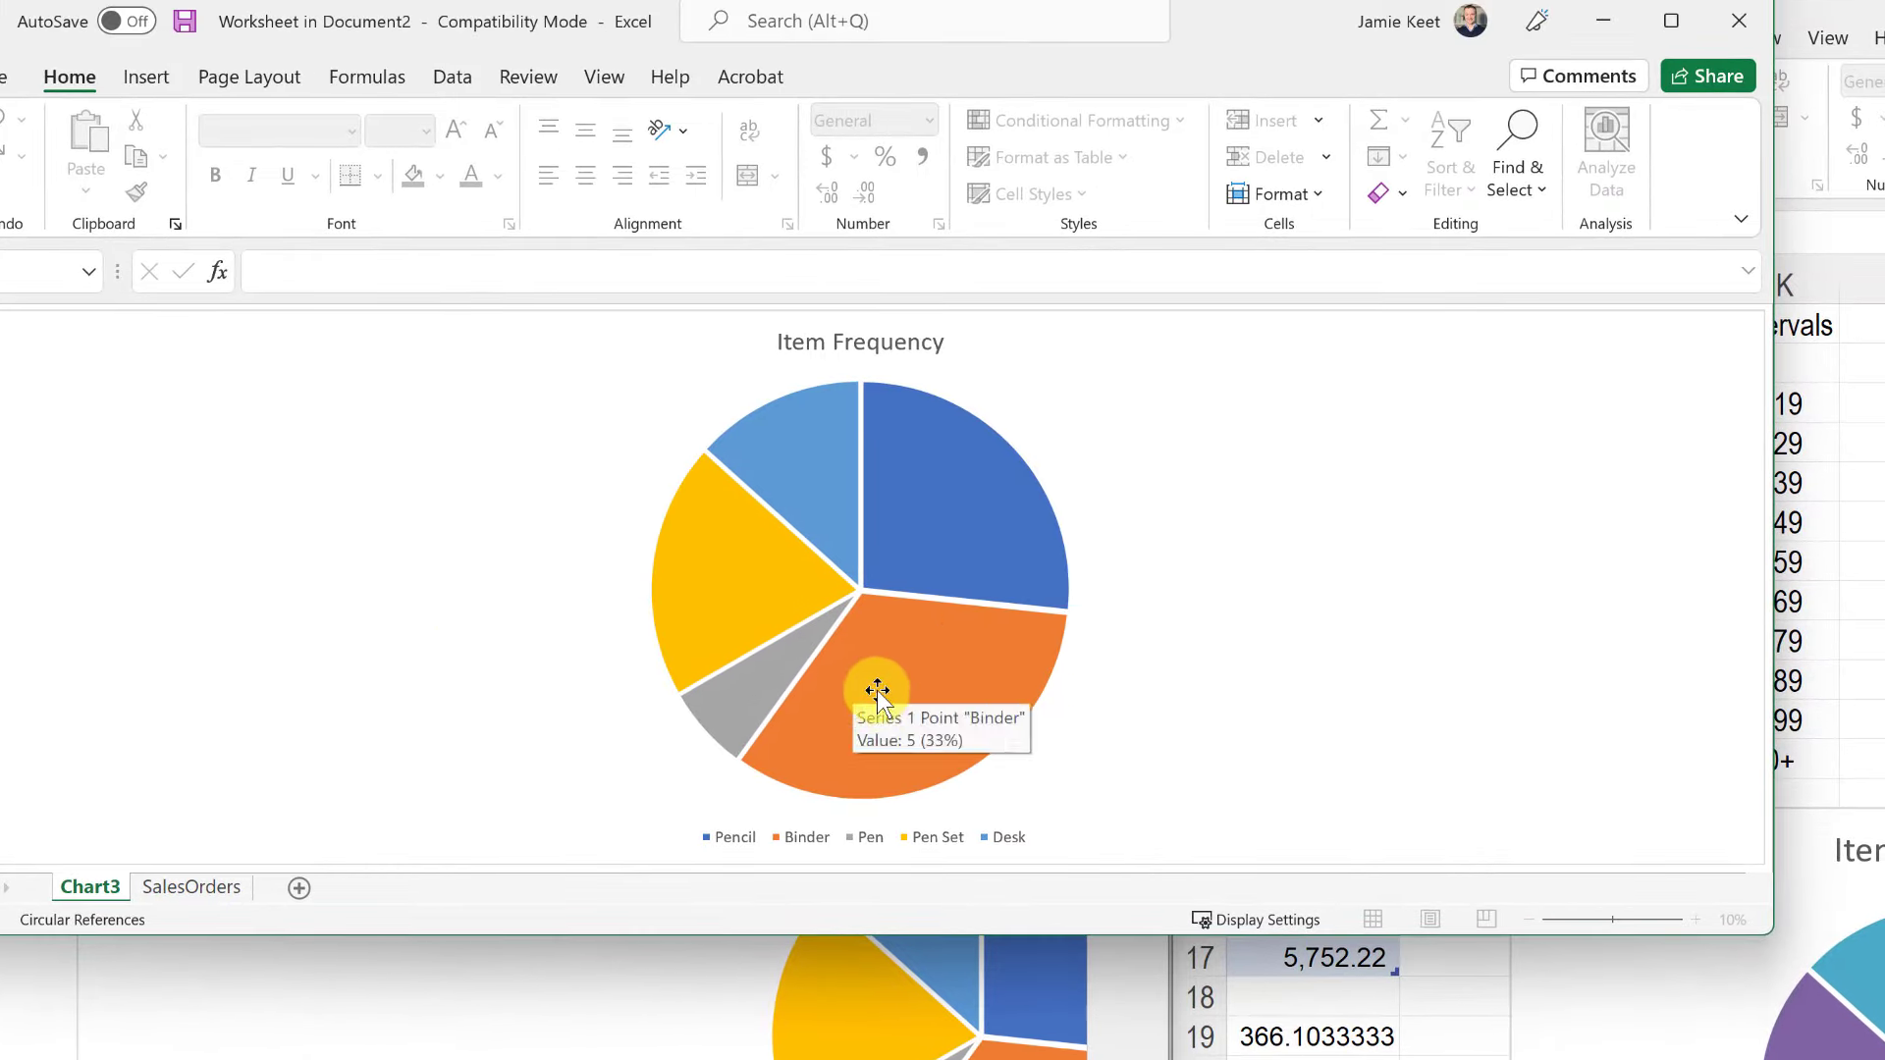
click(853, 680)
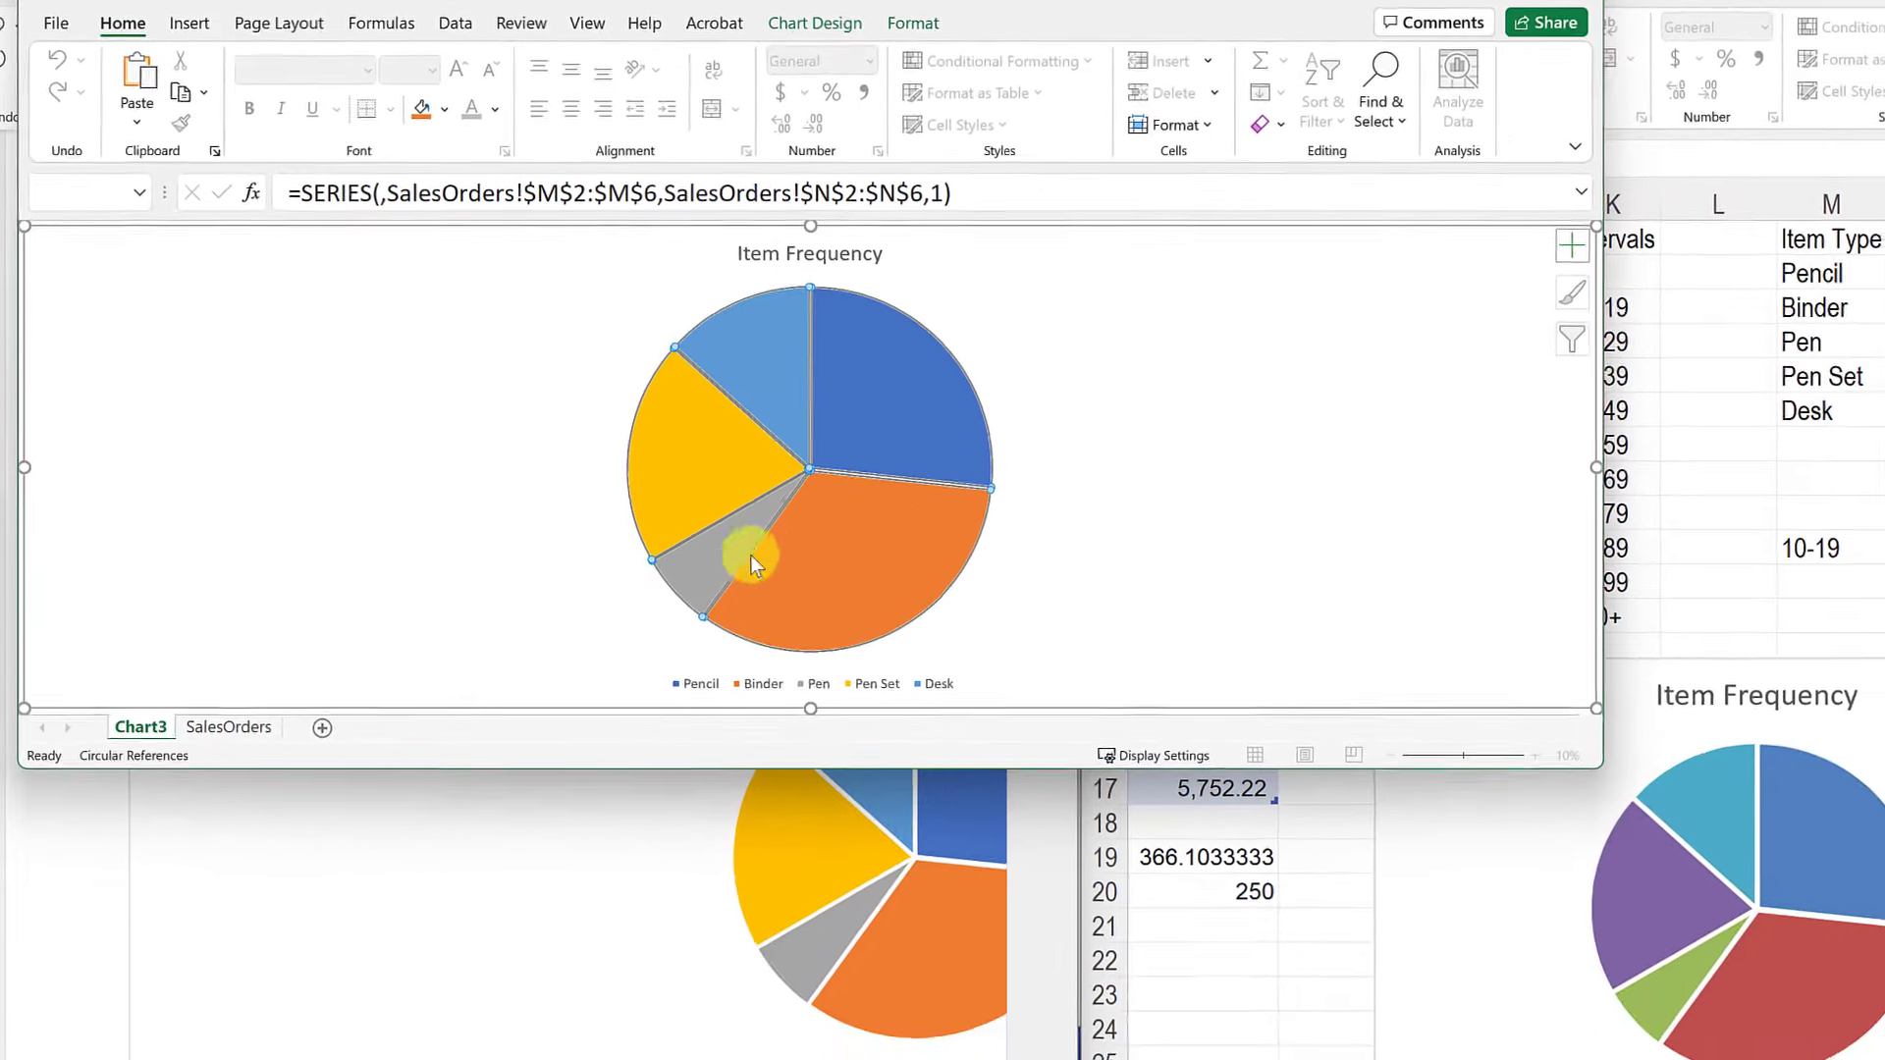
drag(750, 556, 677, 613)
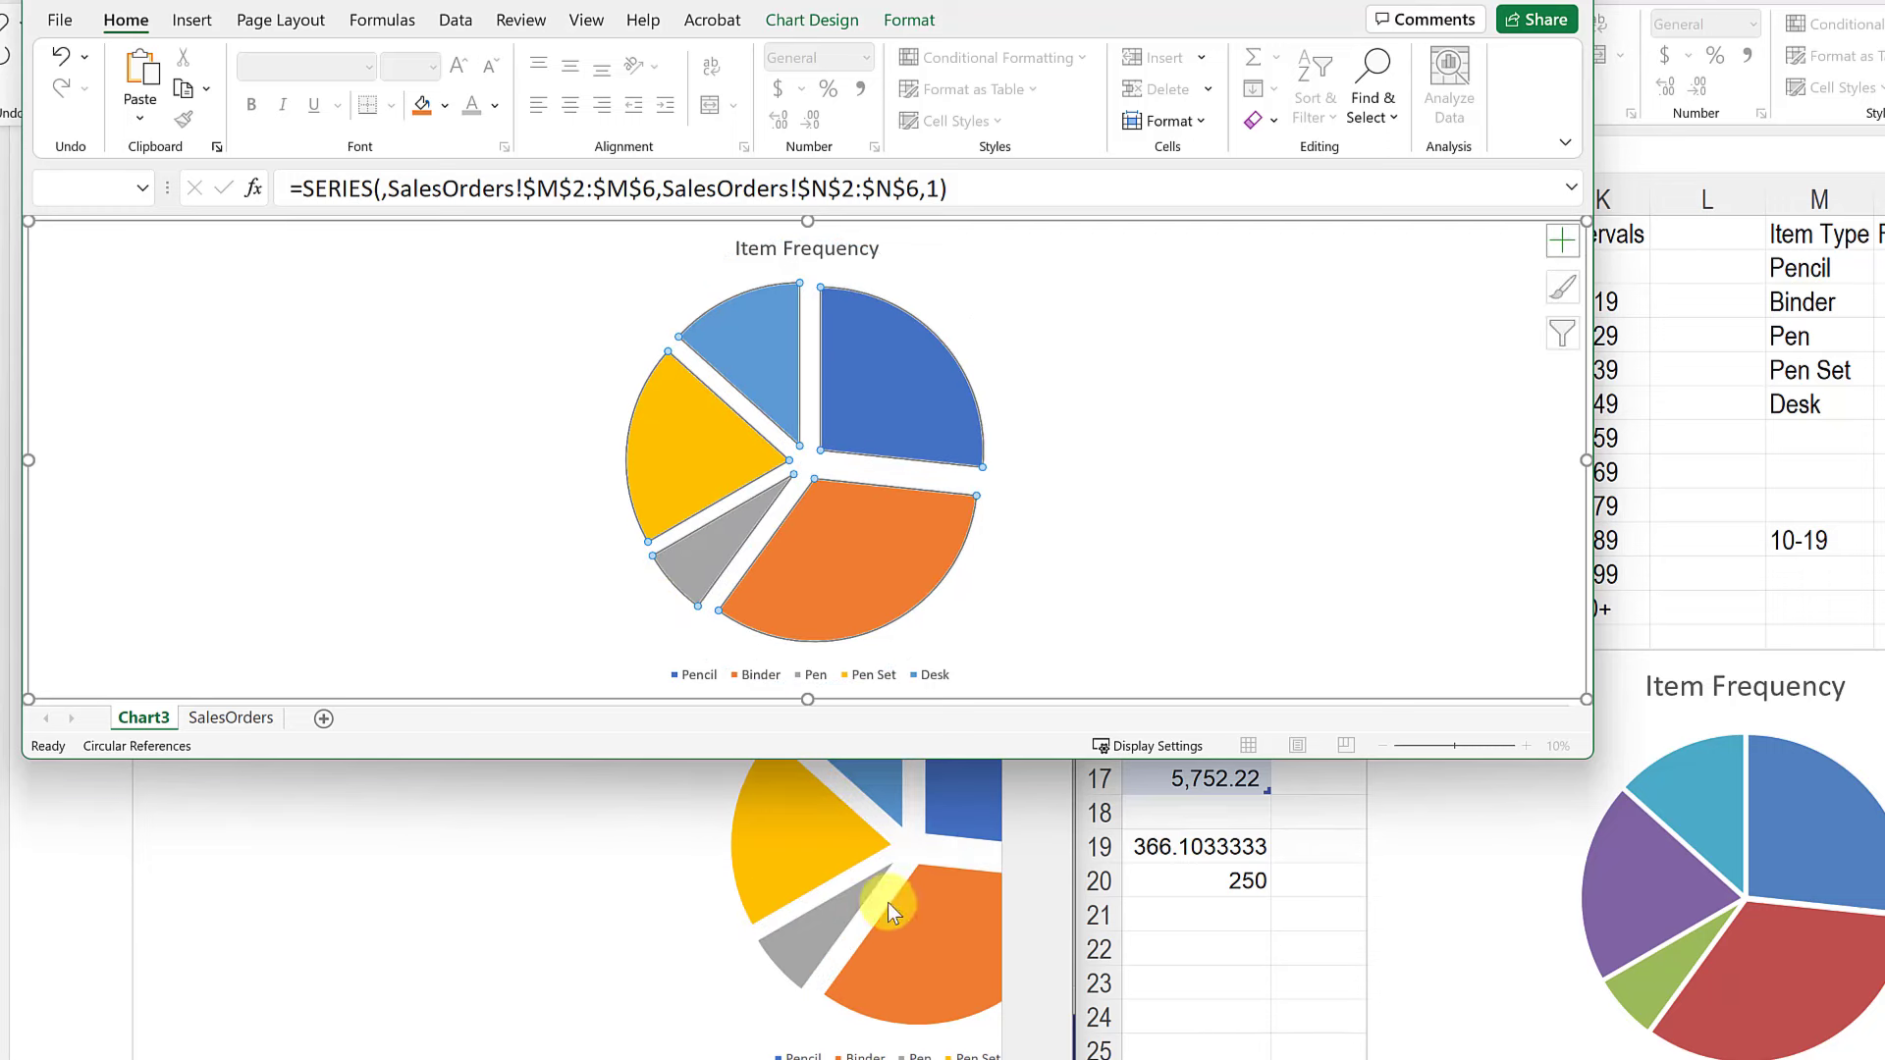
click(598, 583)
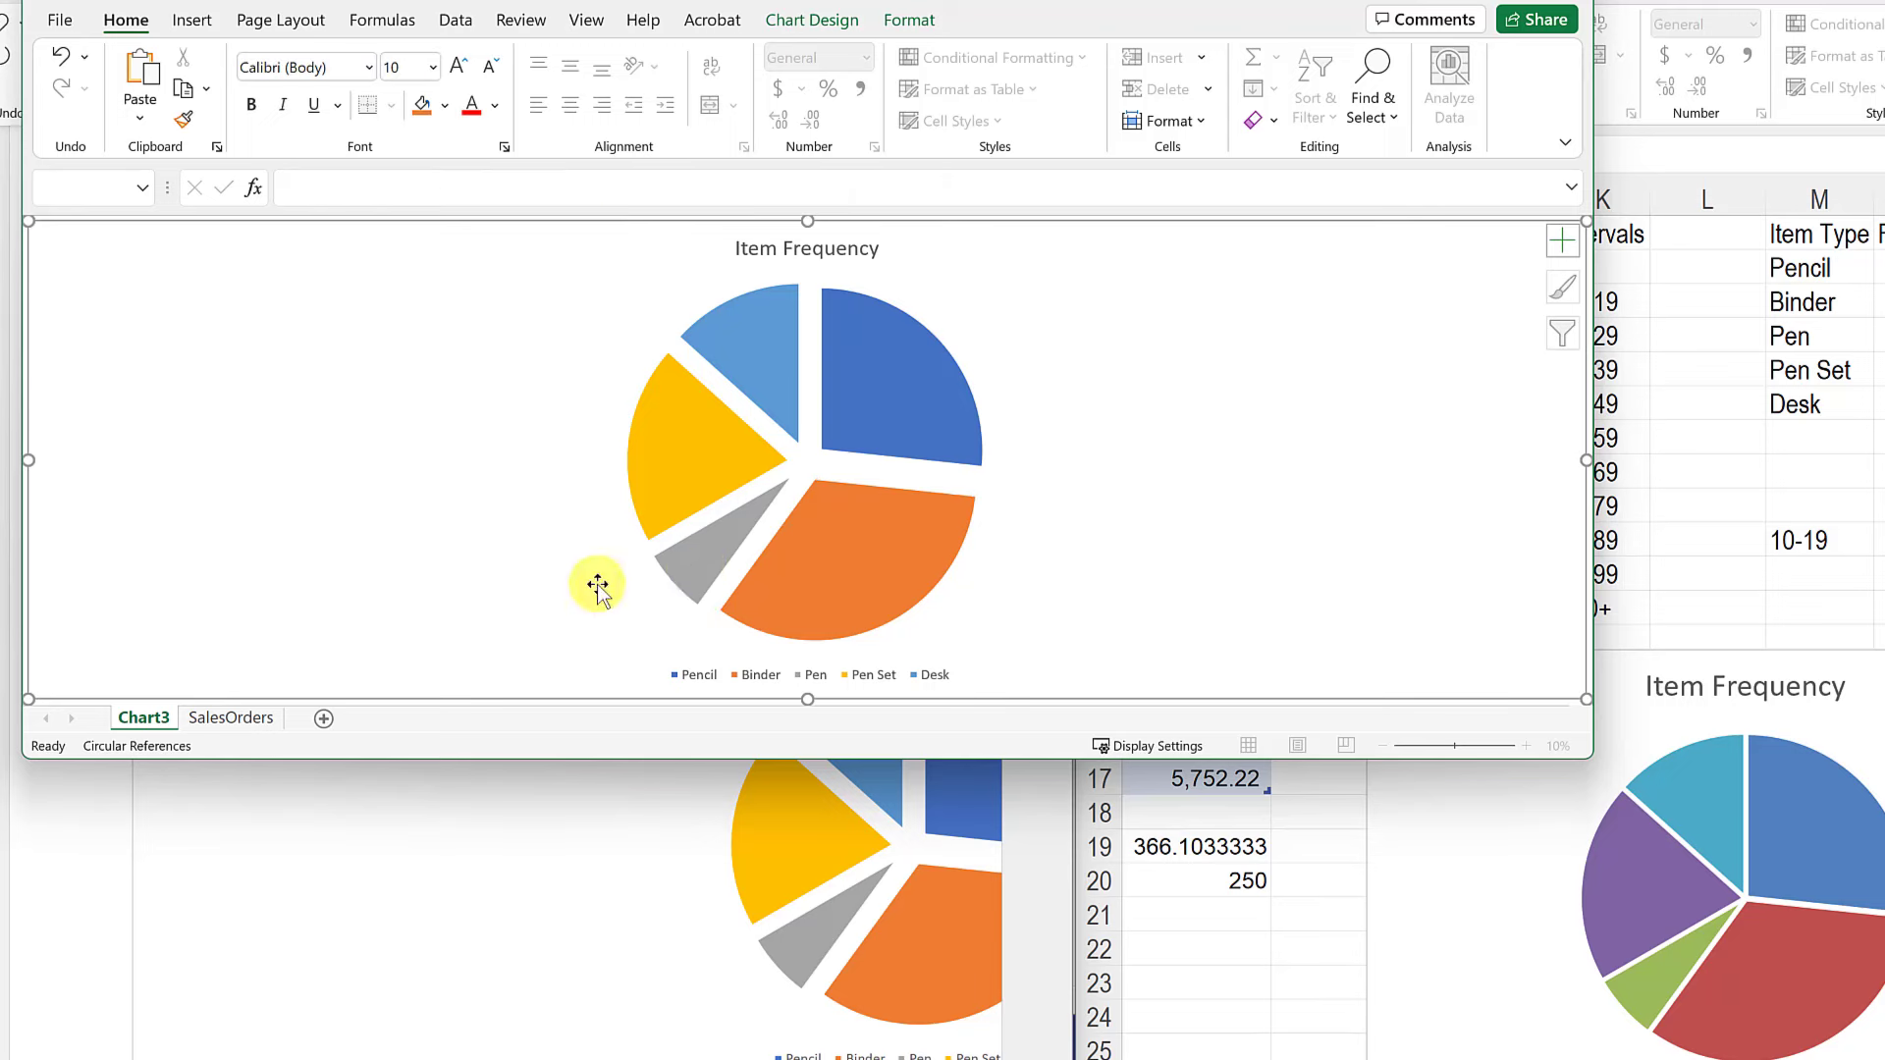
Pull only the grey Pen slice of the embedded chart further out to about 70% point explosion, and return to the Word document.
click(695, 568)
double_click(691, 569)
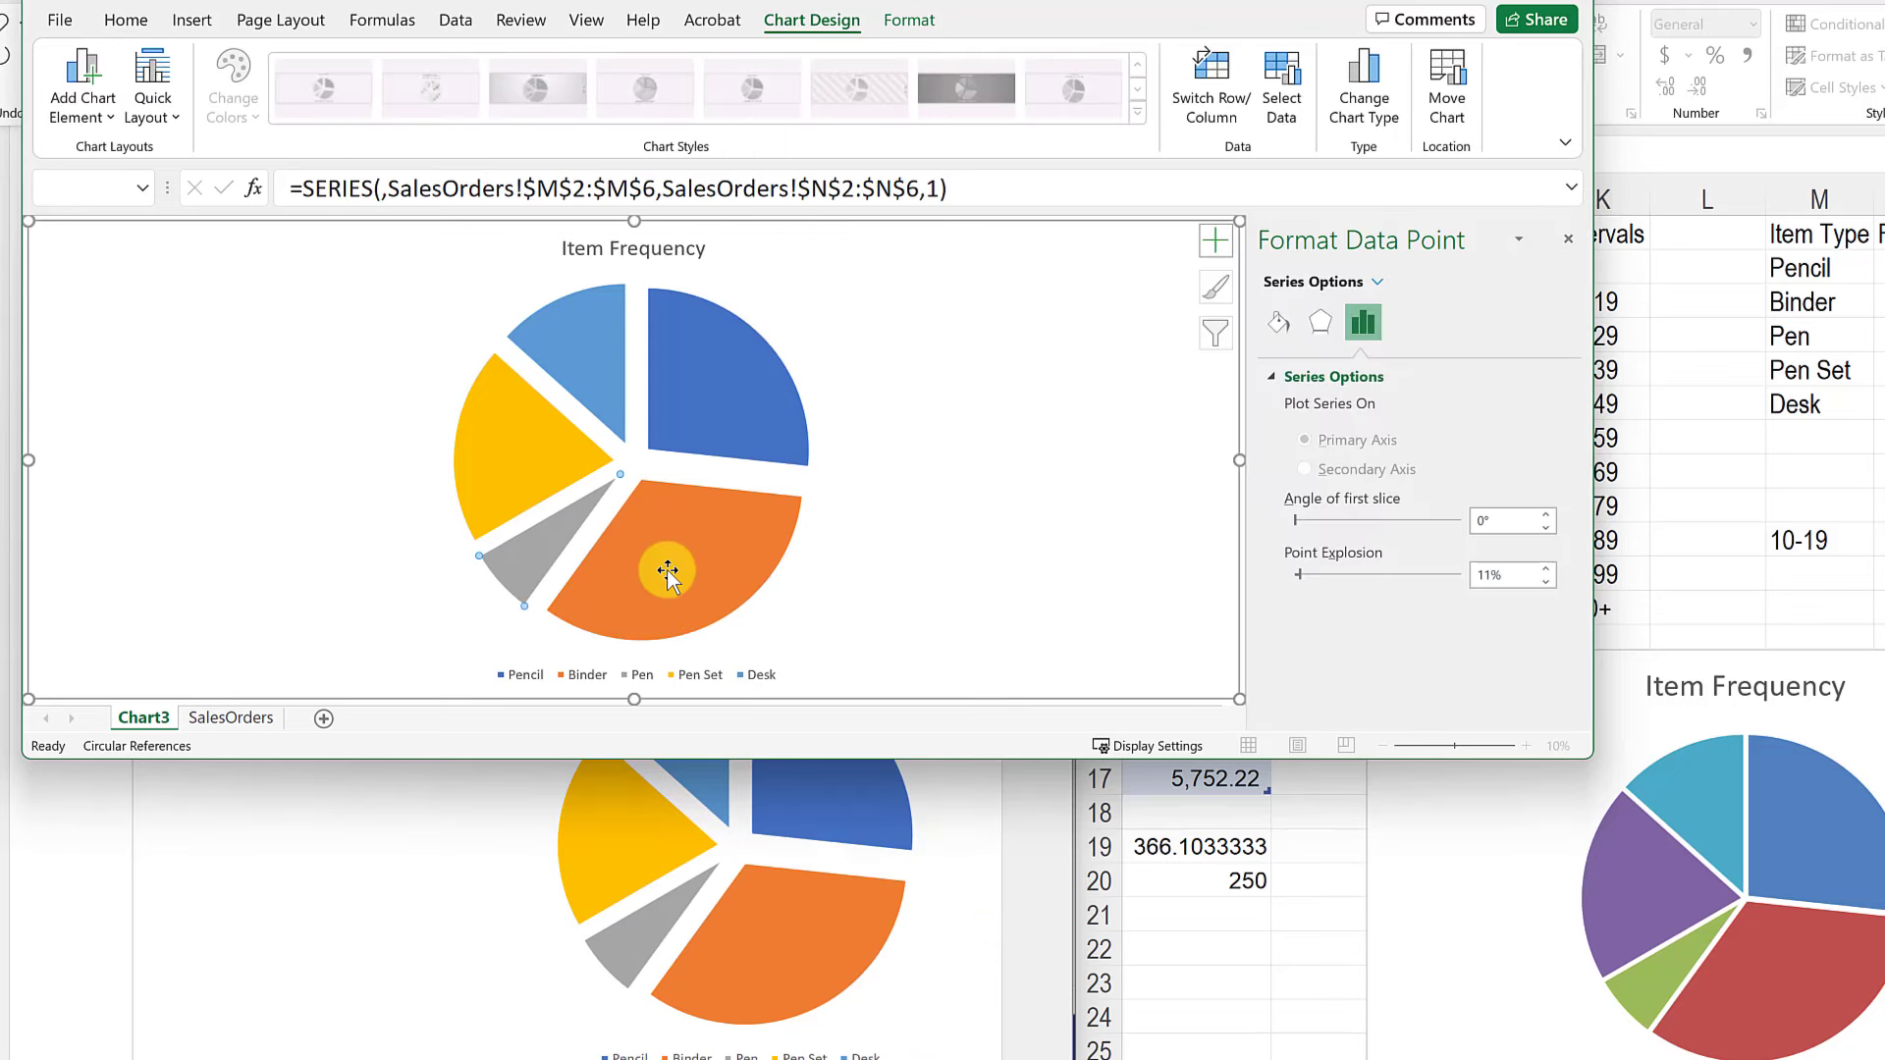
drag(660, 563, 421, 623)
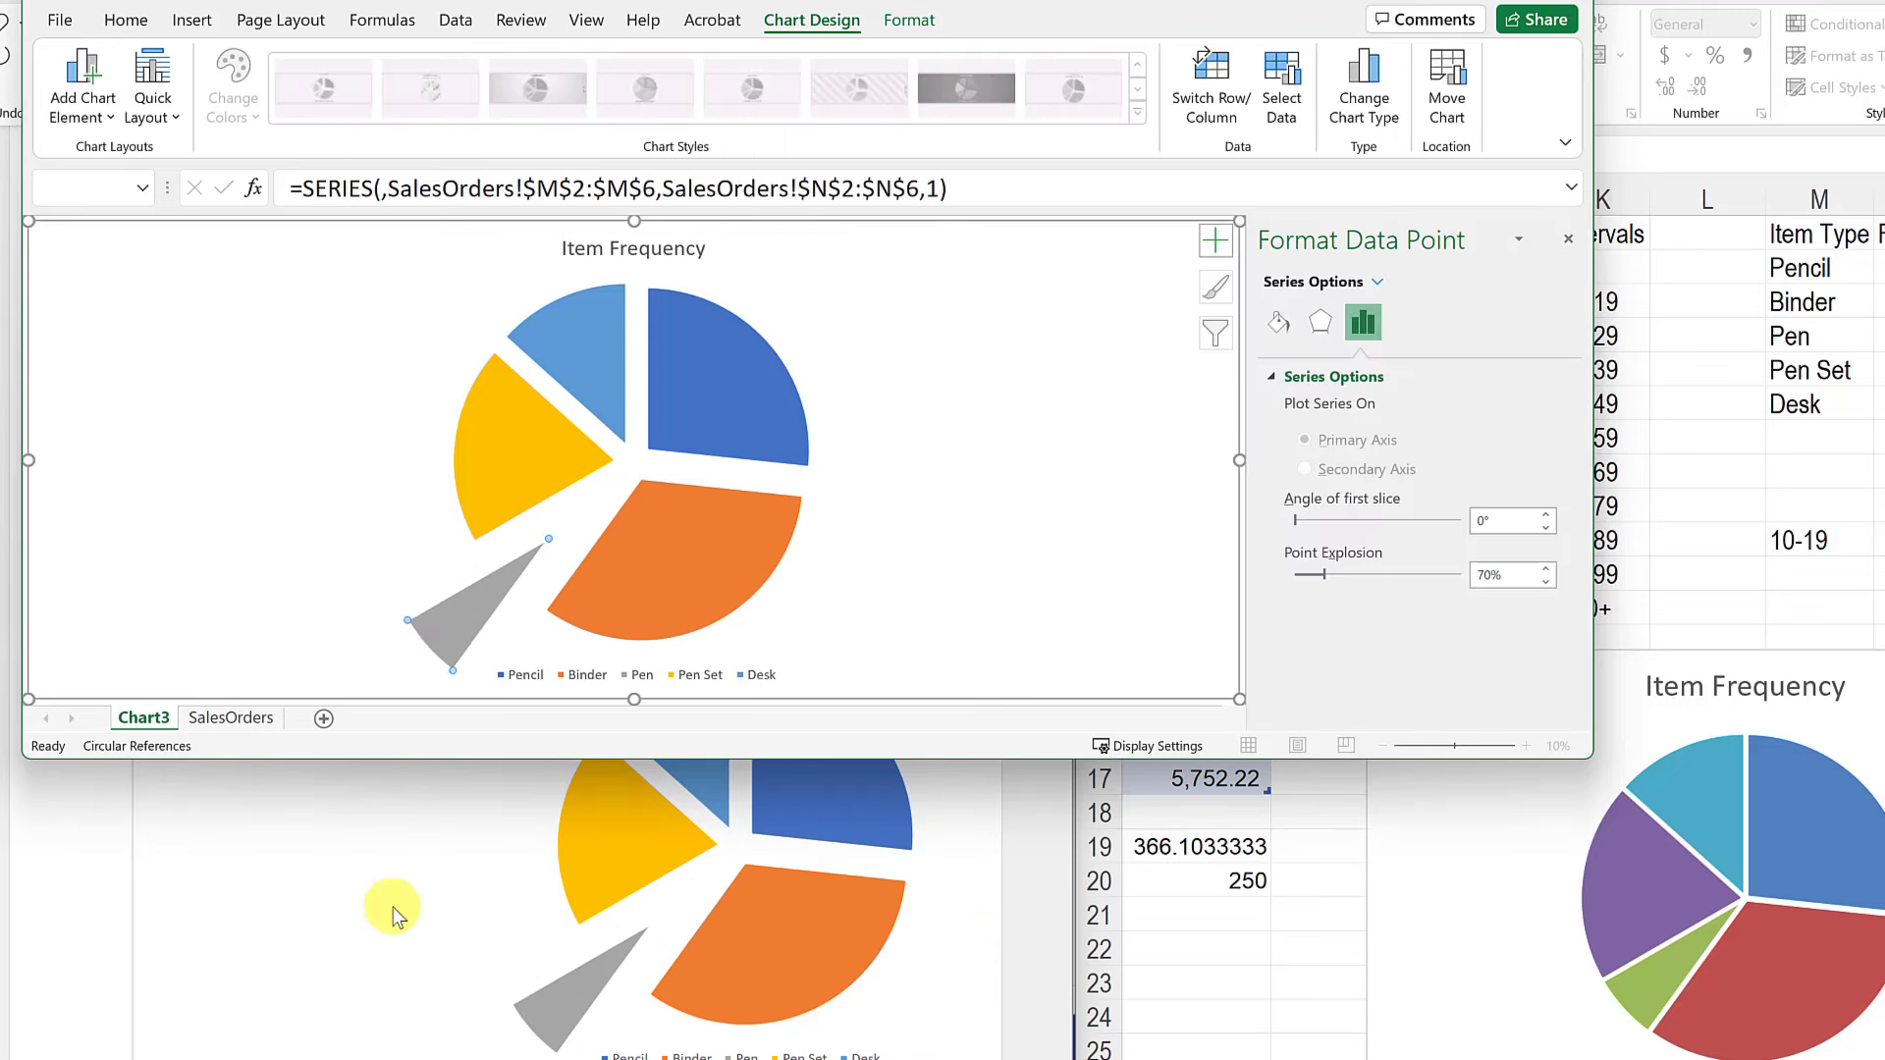
click(328, 921)
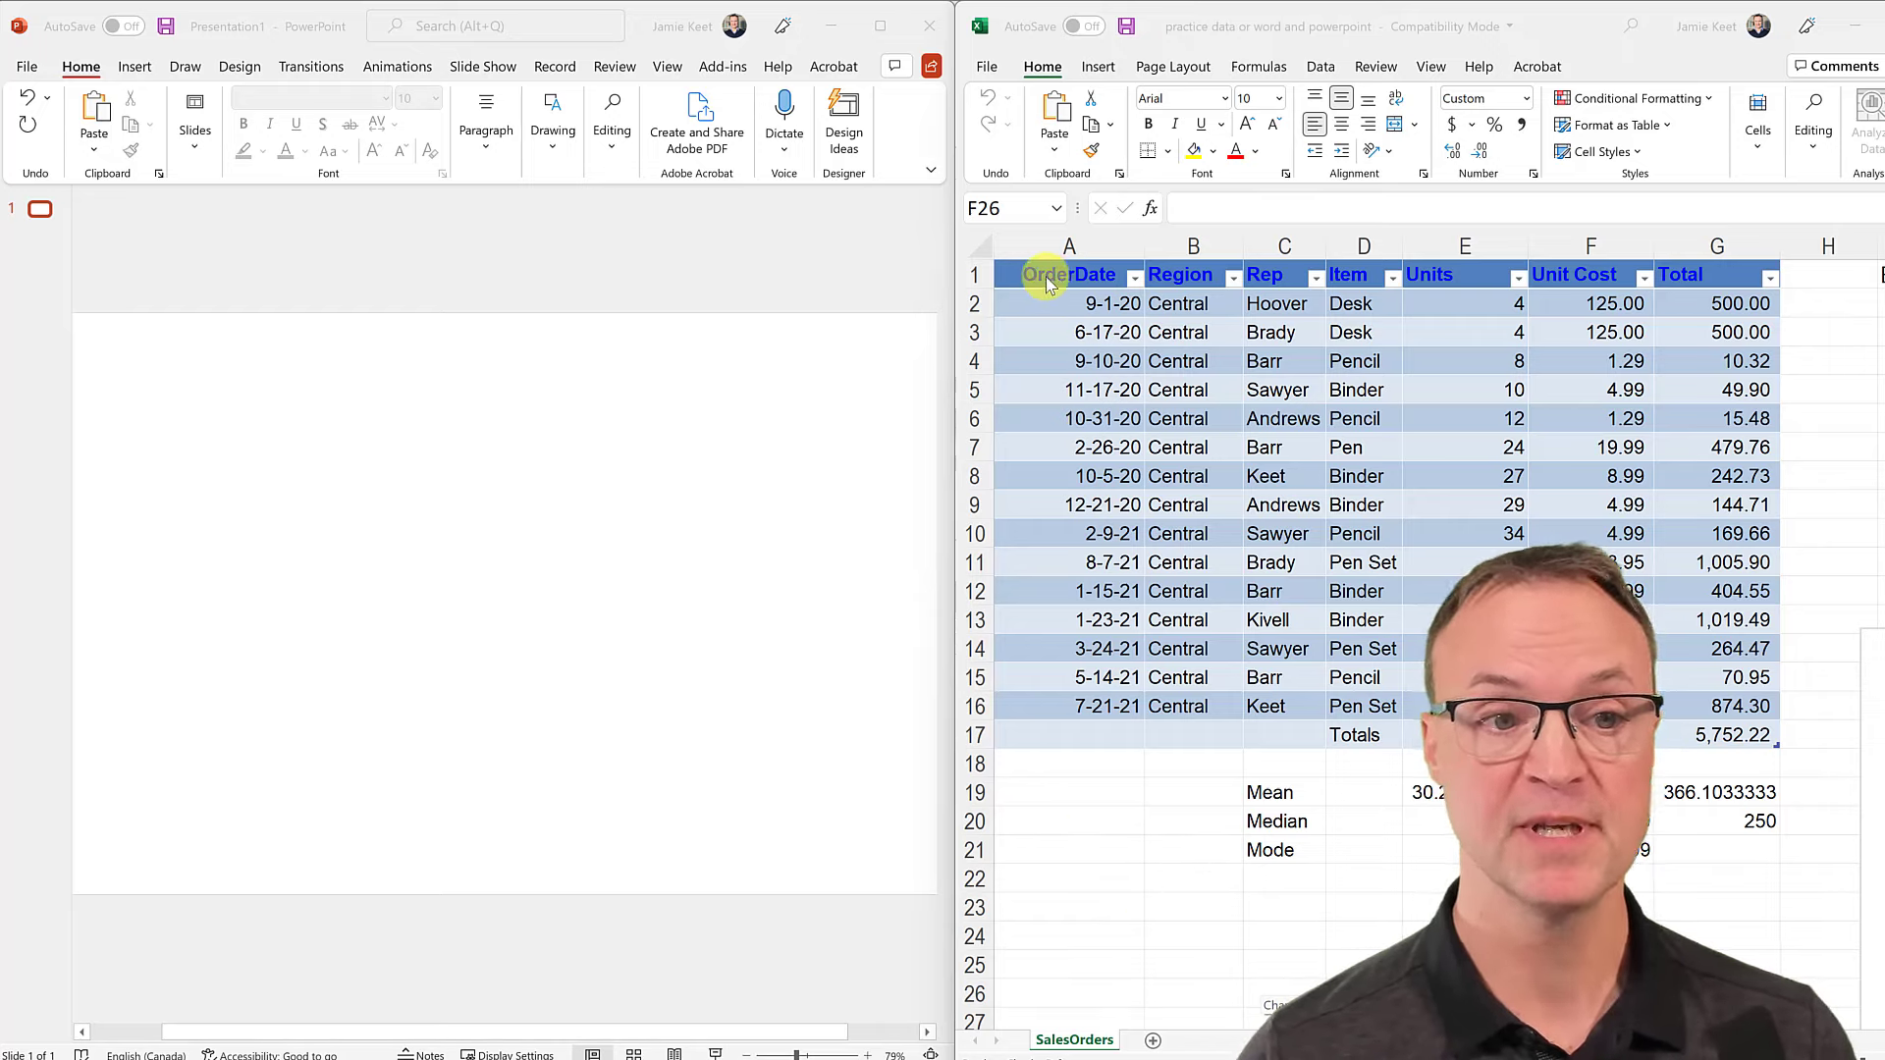
With a blank PowerPoint slide open beside Excel, copy the table range A1:G17 from the source SalesOrders worksheet.
drag(1045, 274, 1662, 734)
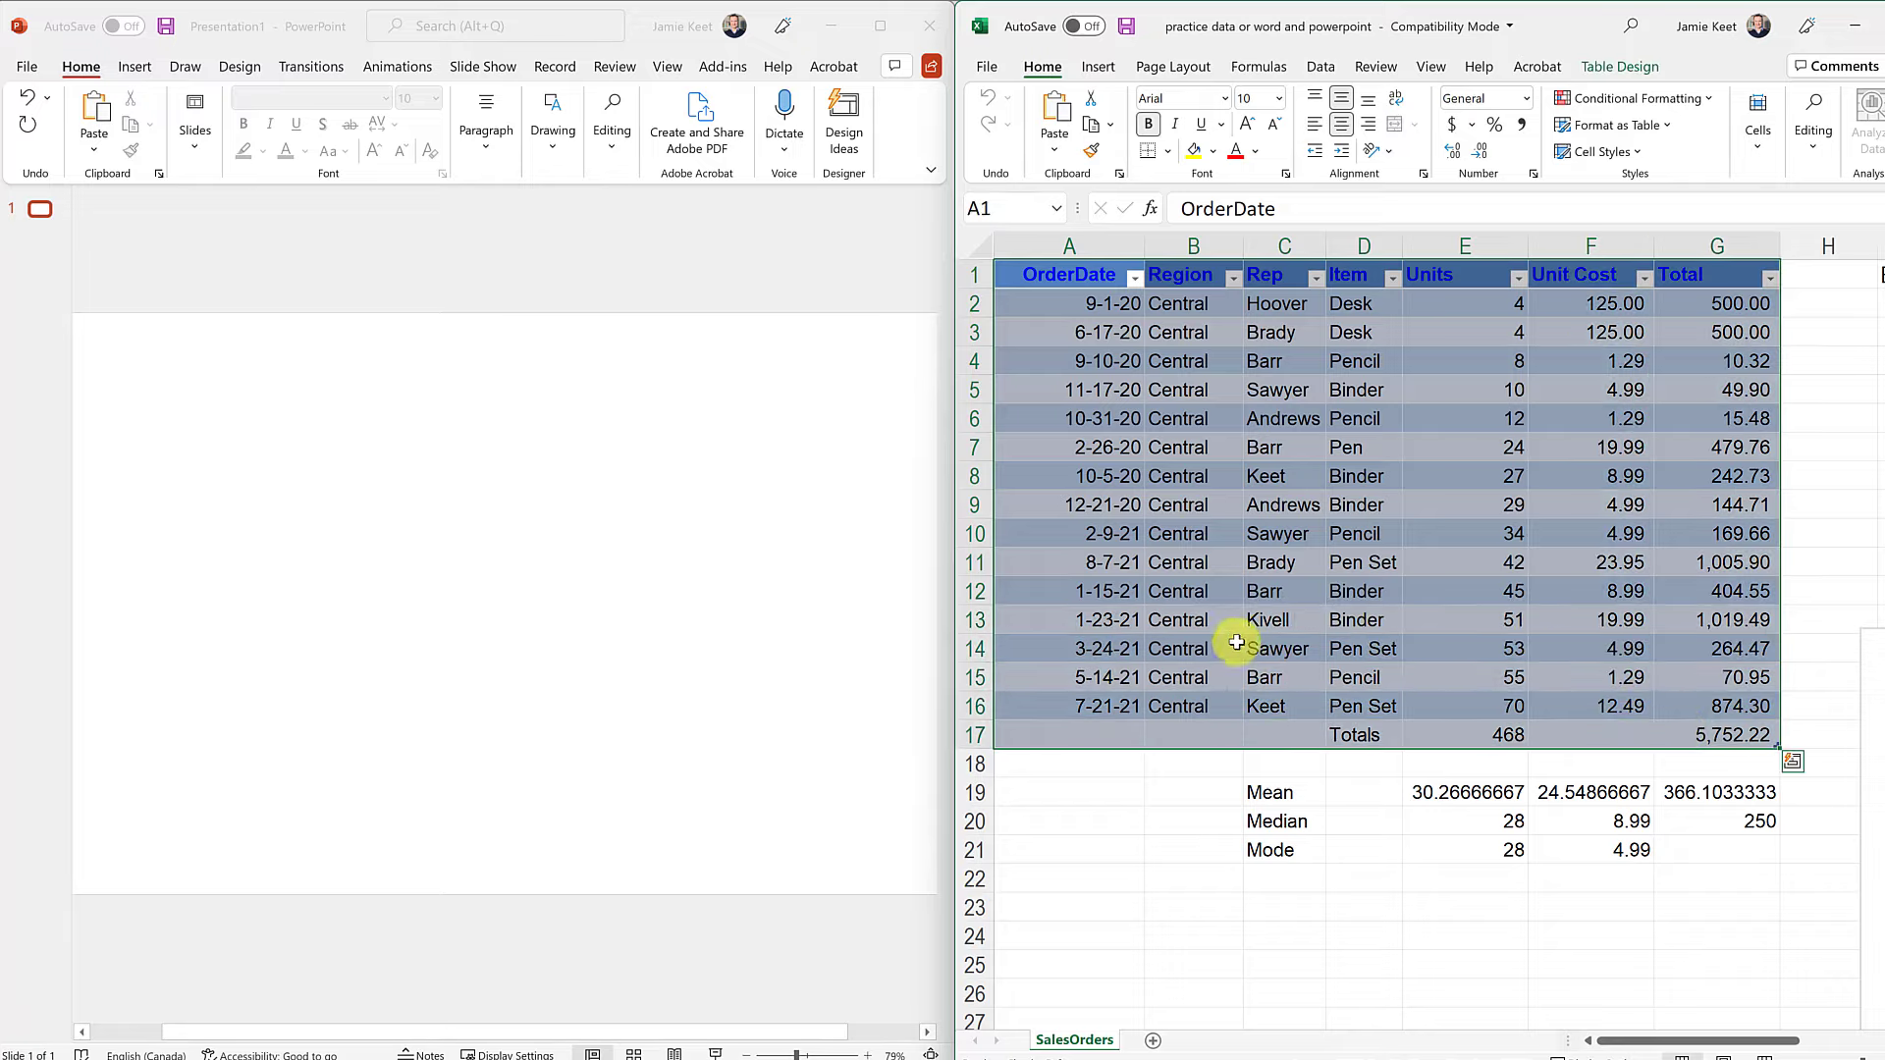
key(ctrl+c)
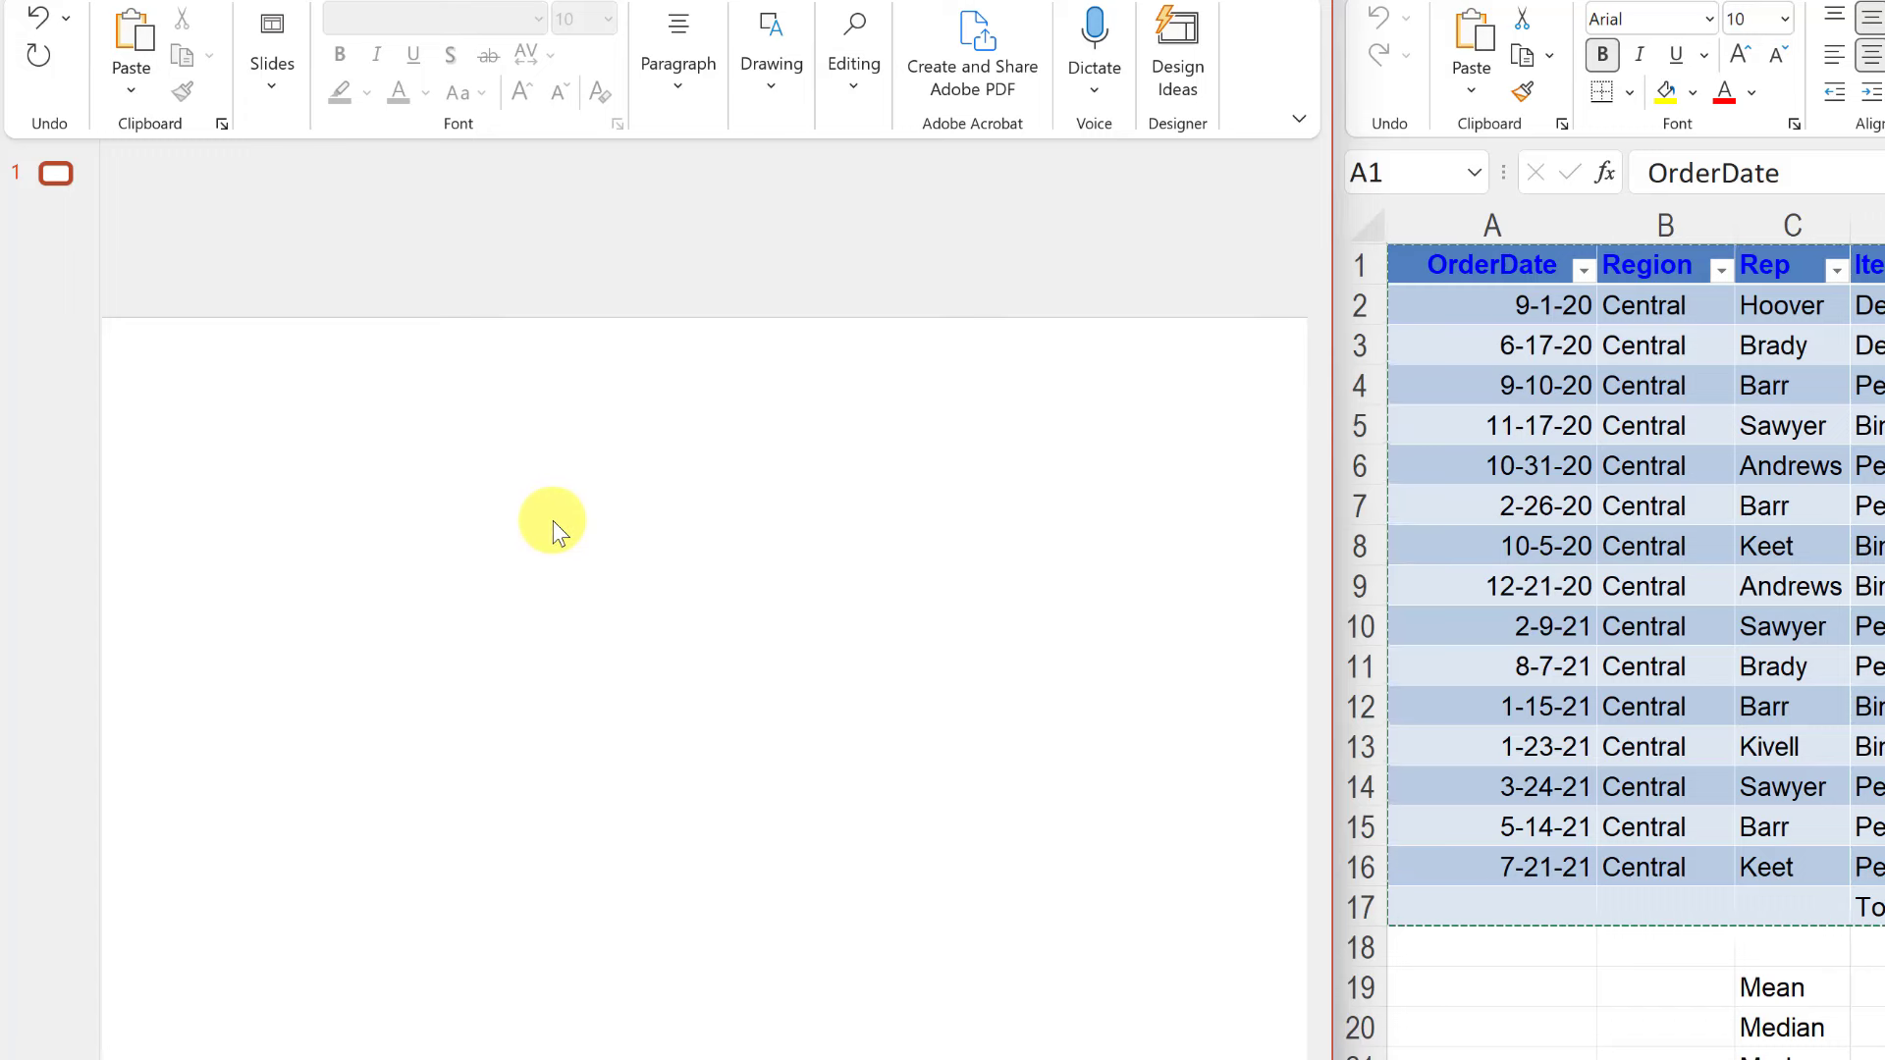
click(133, 93)
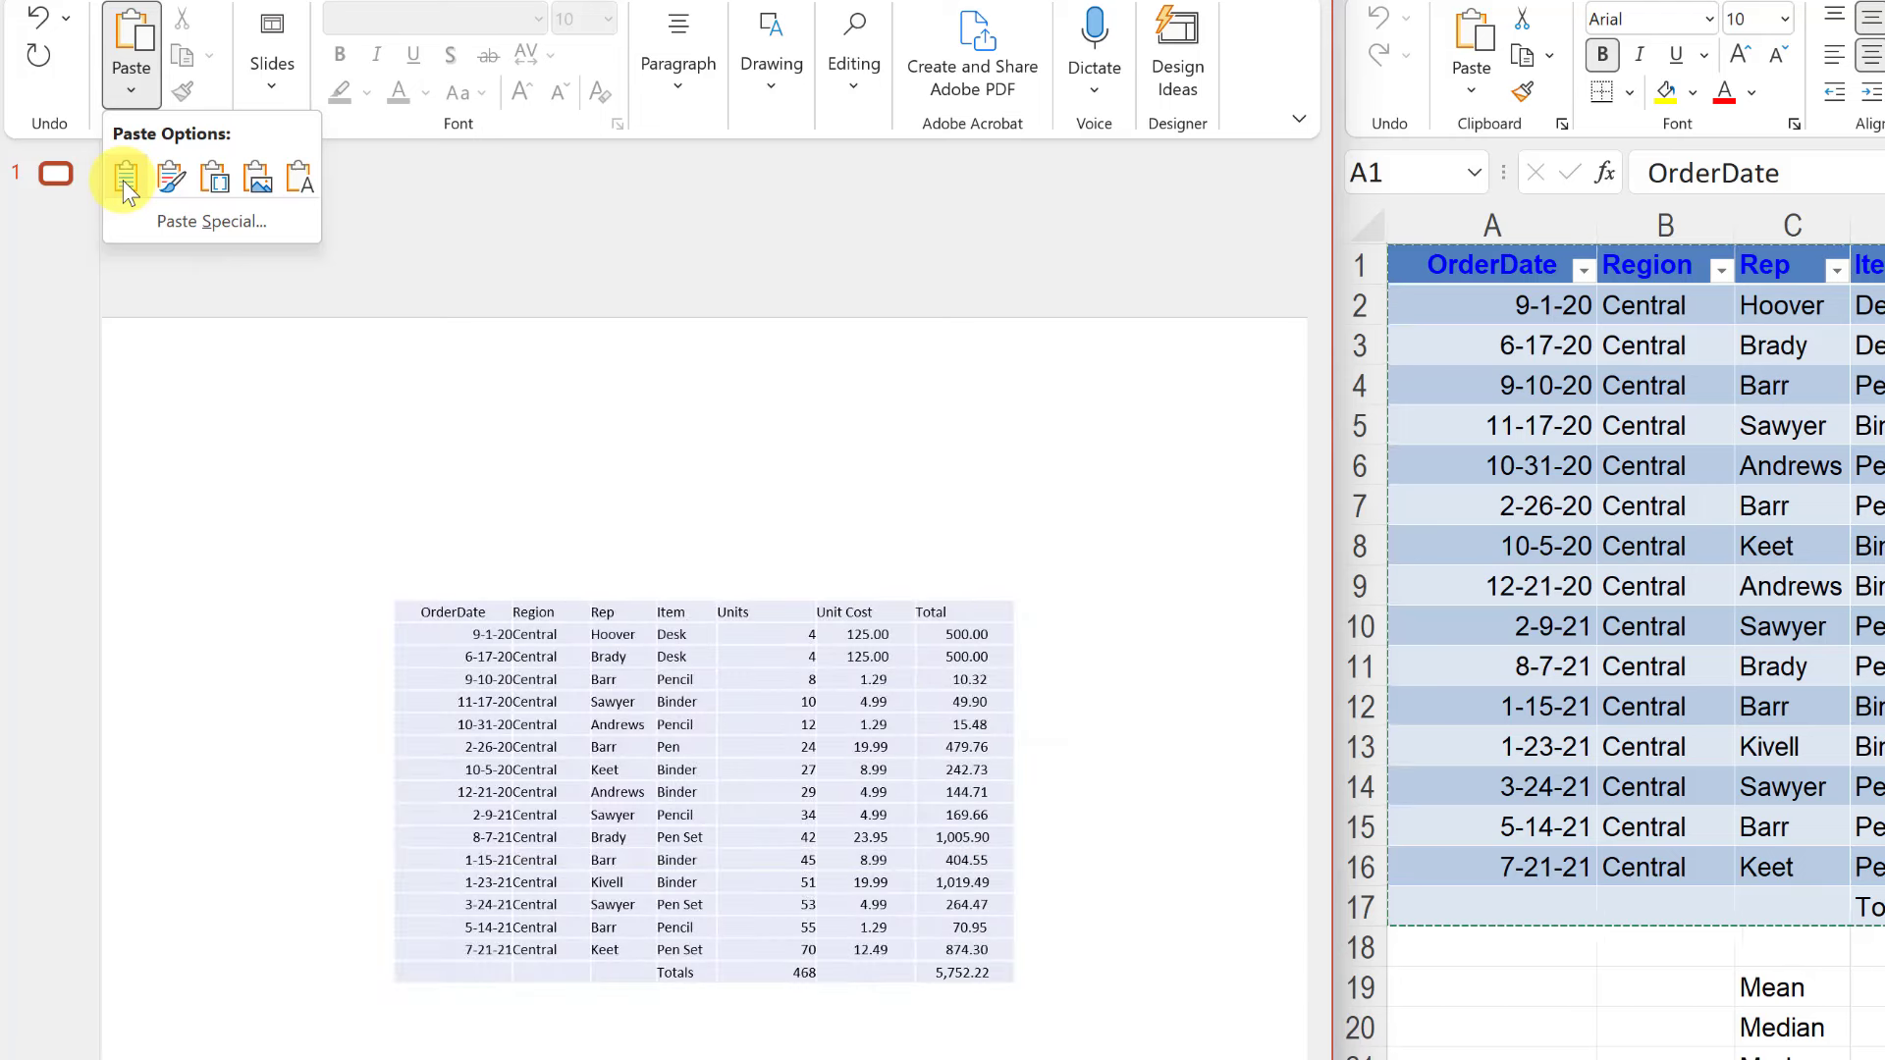
click(169, 228)
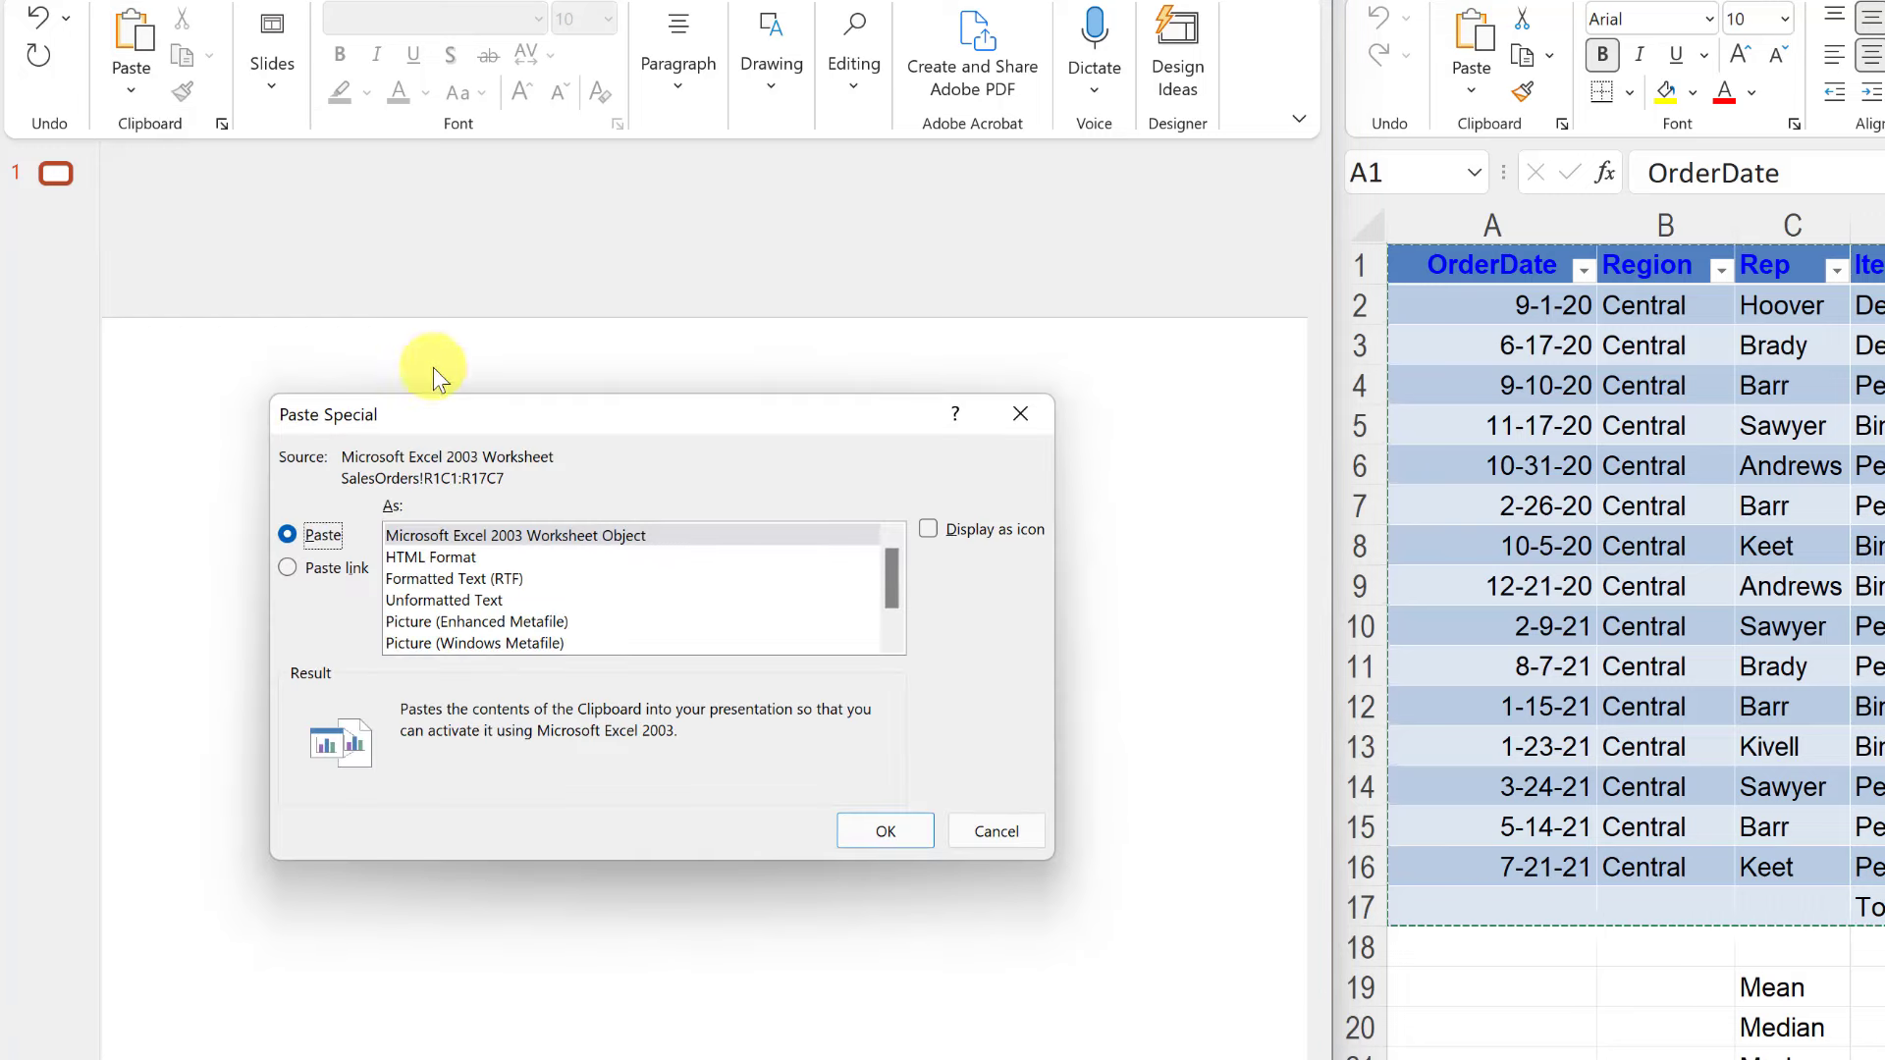
click(316, 539)
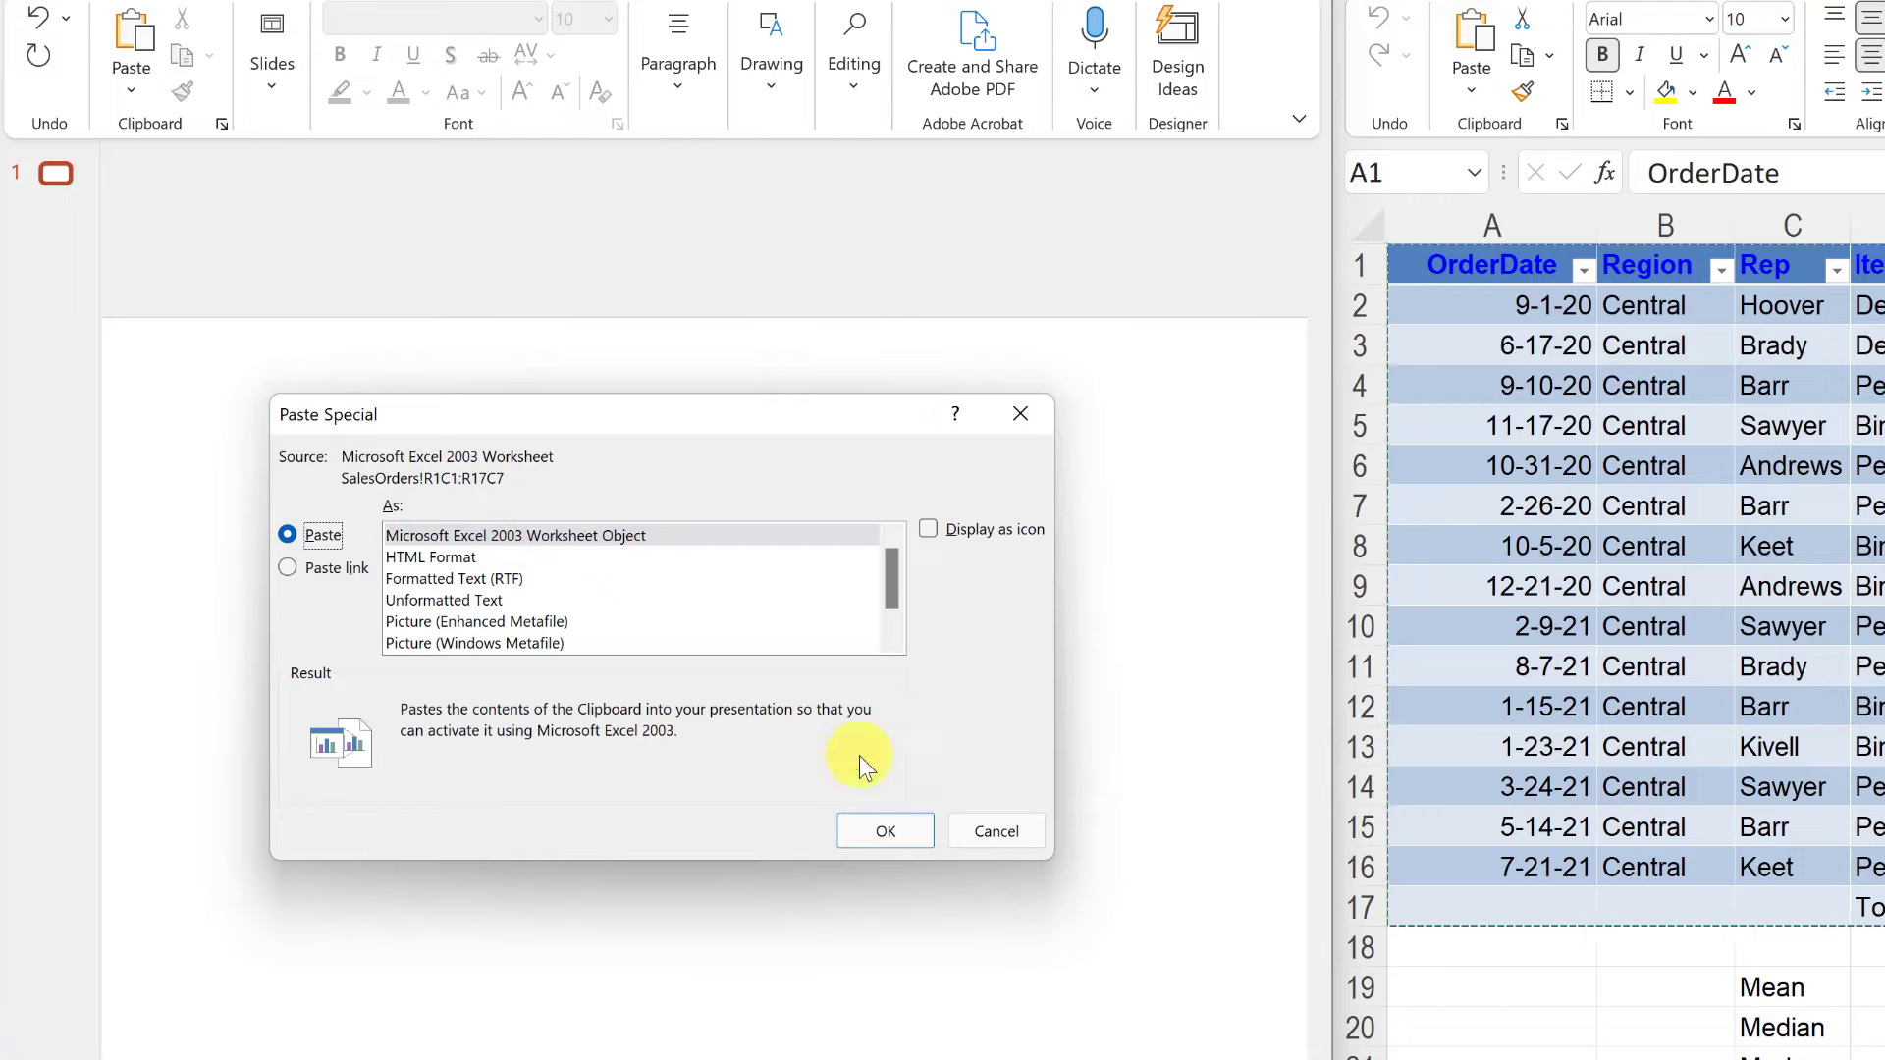
click(996, 832)
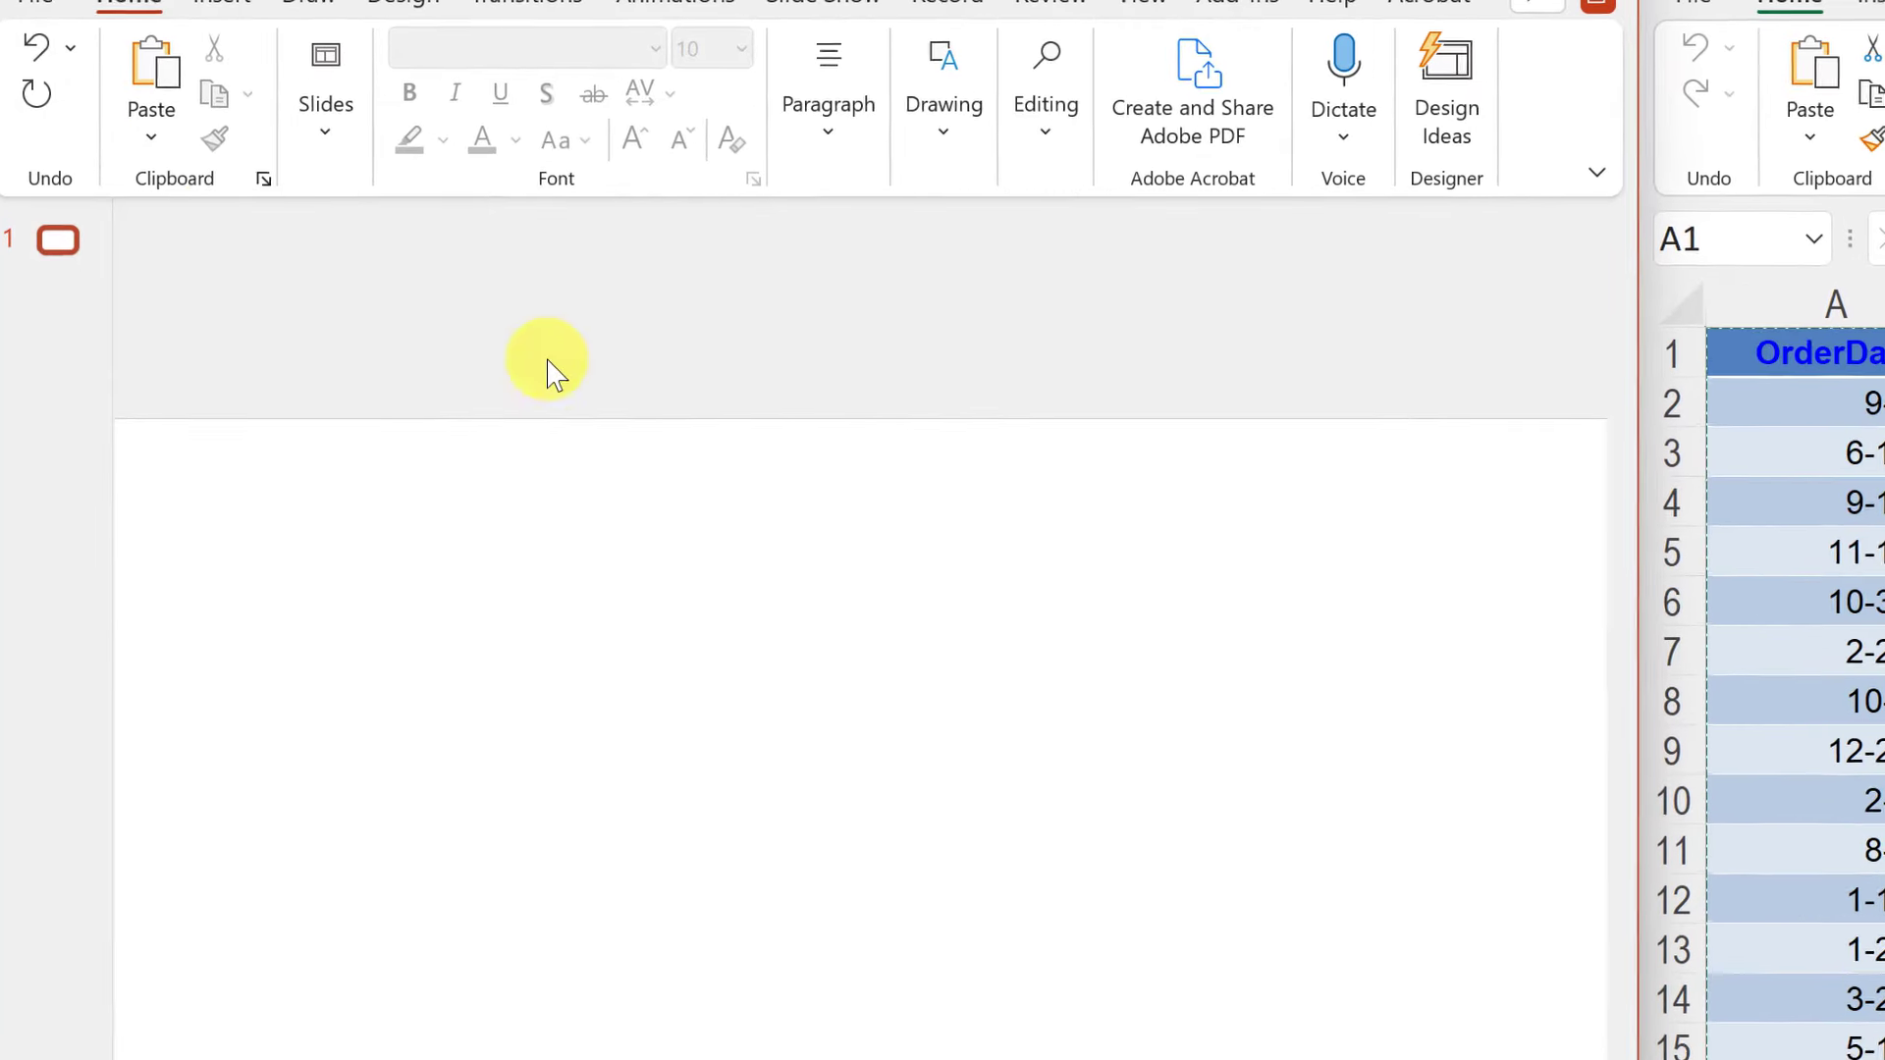
Paste the copied range onto the blank PowerPoint slide as an embedded worksheet.
click(152, 143)
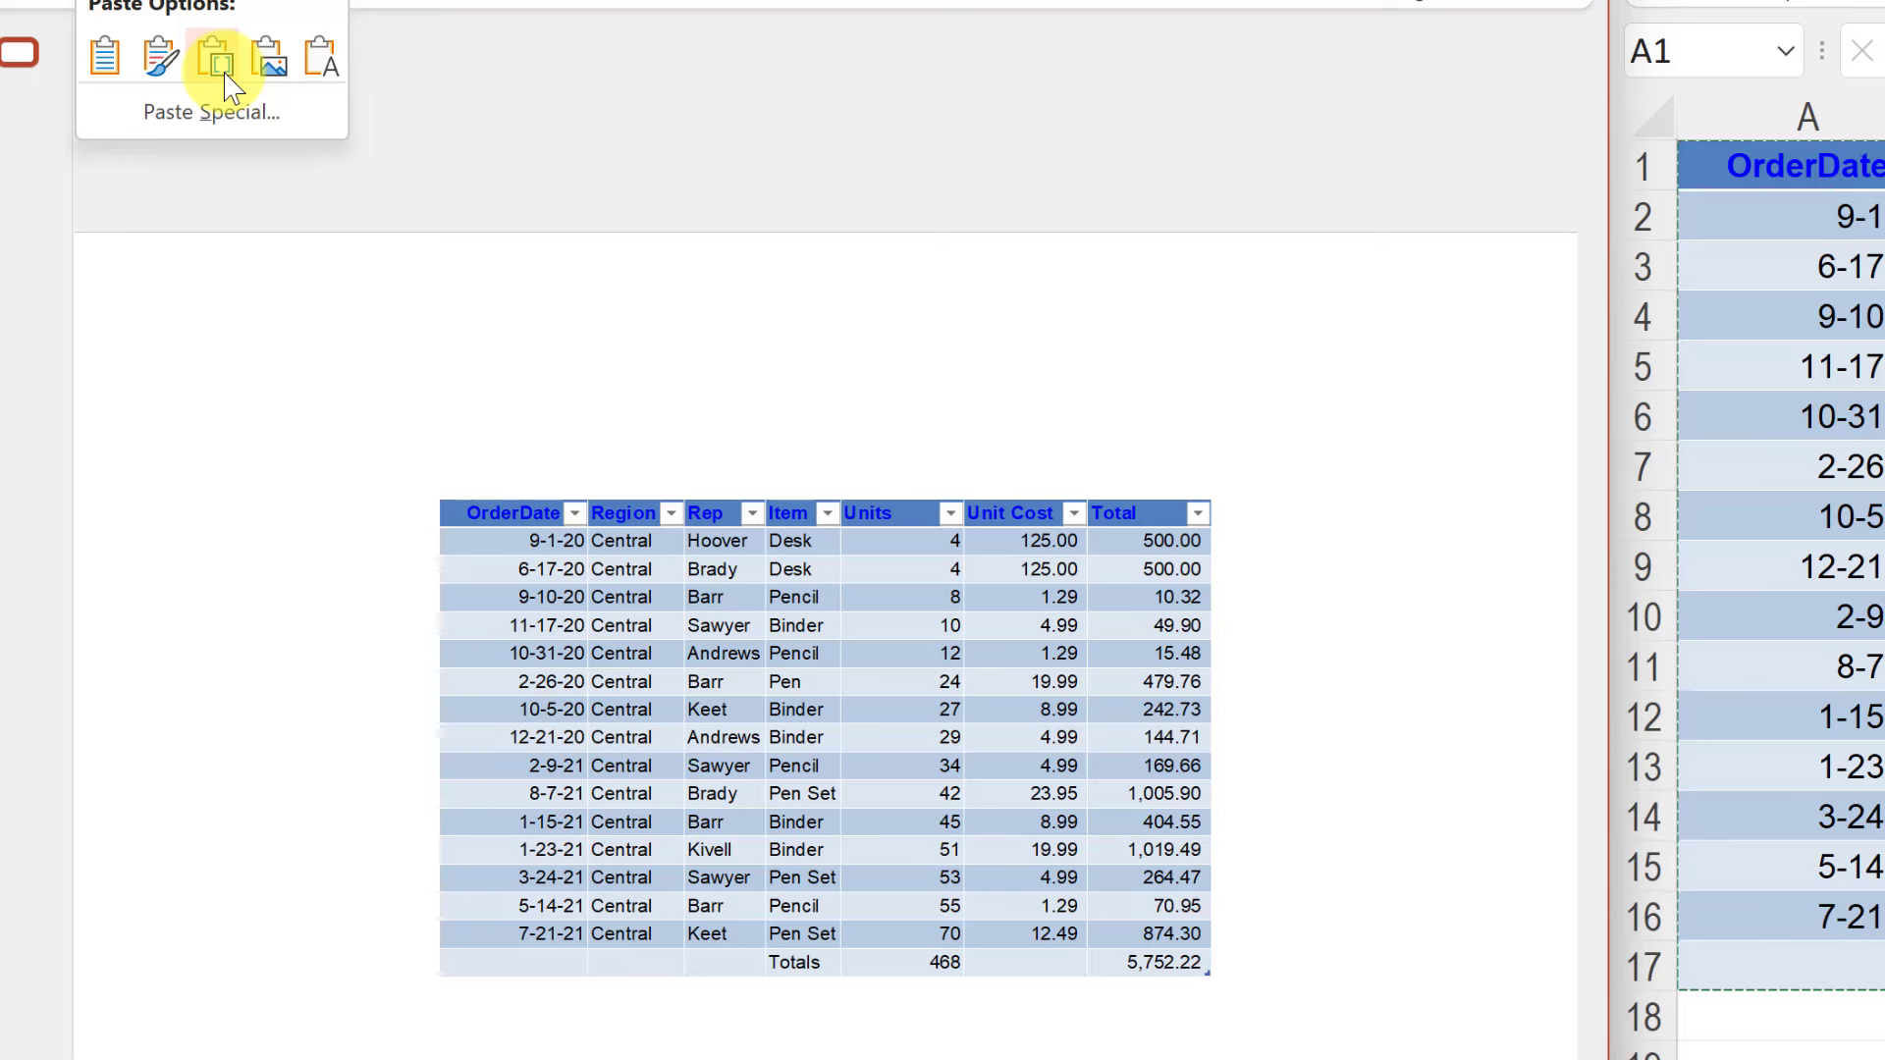
click(216, 59)
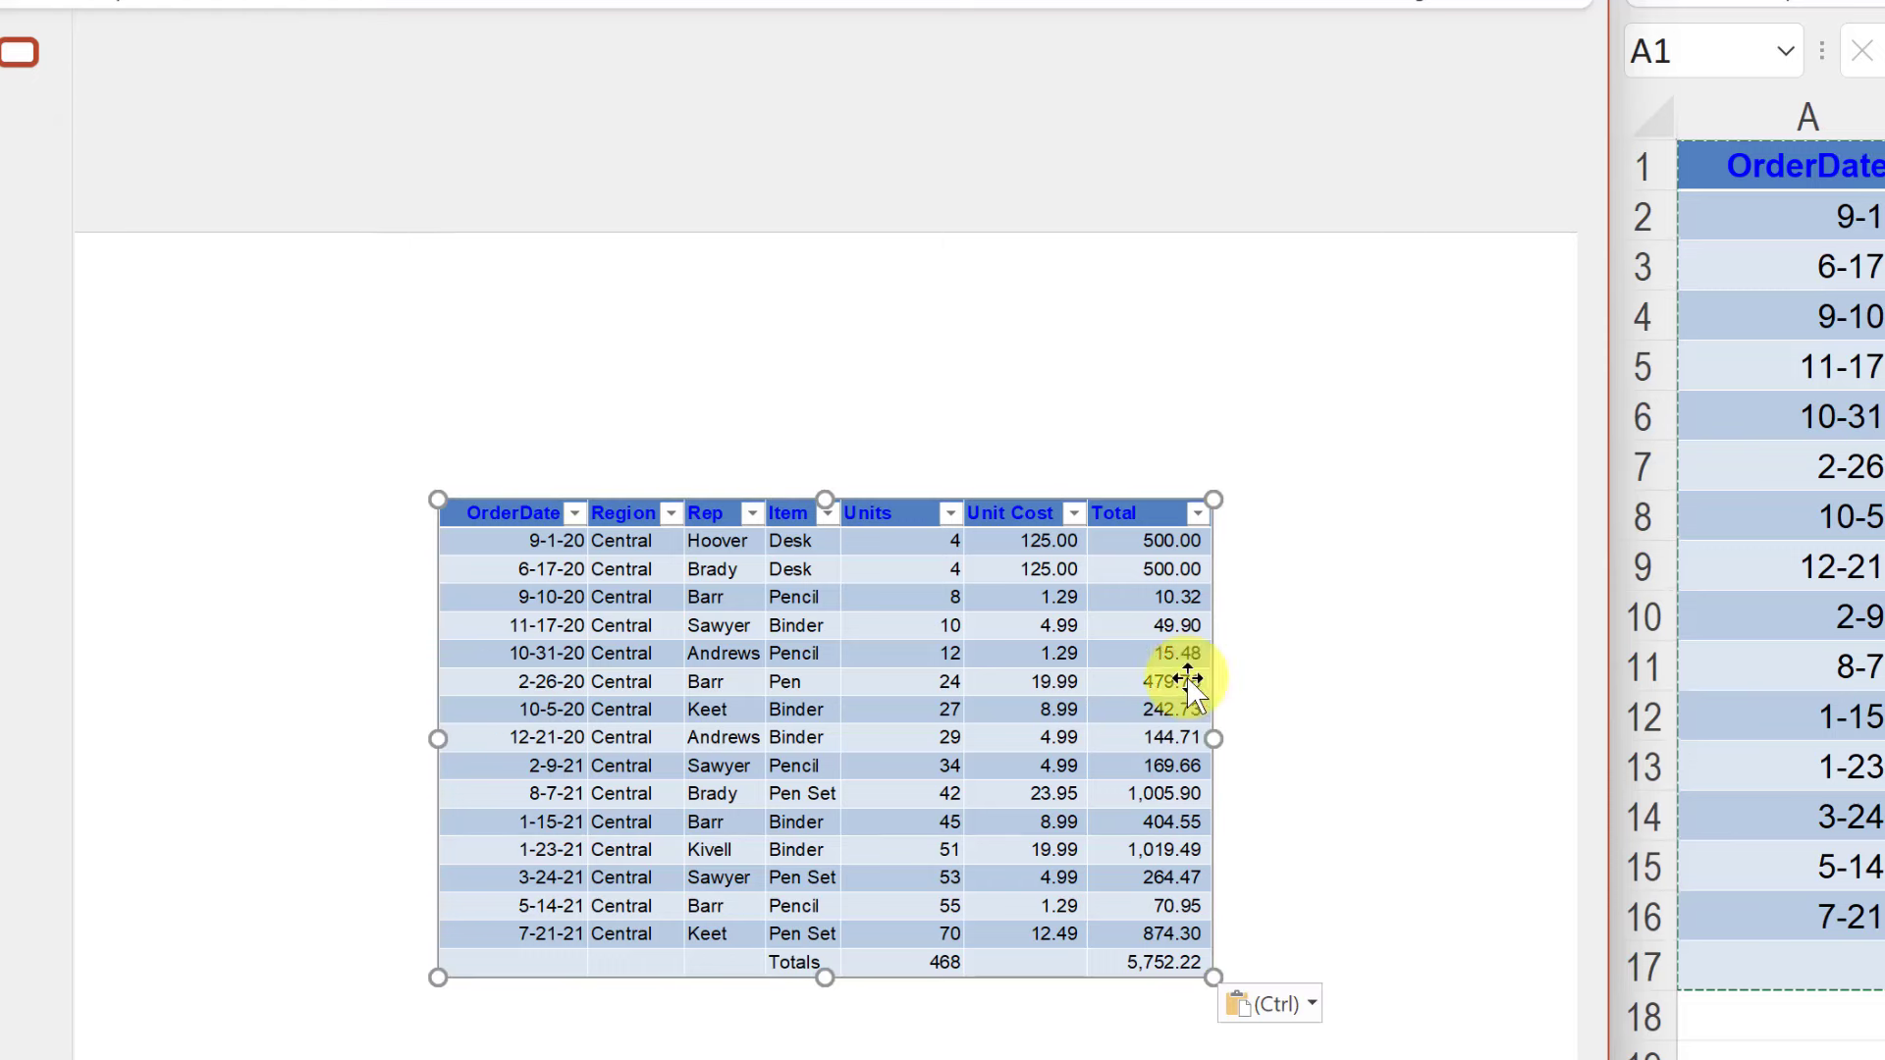
Open the embedded worksheet on the slide and examine its frequency table and chart beyond the sales data.
double_click(852, 782)
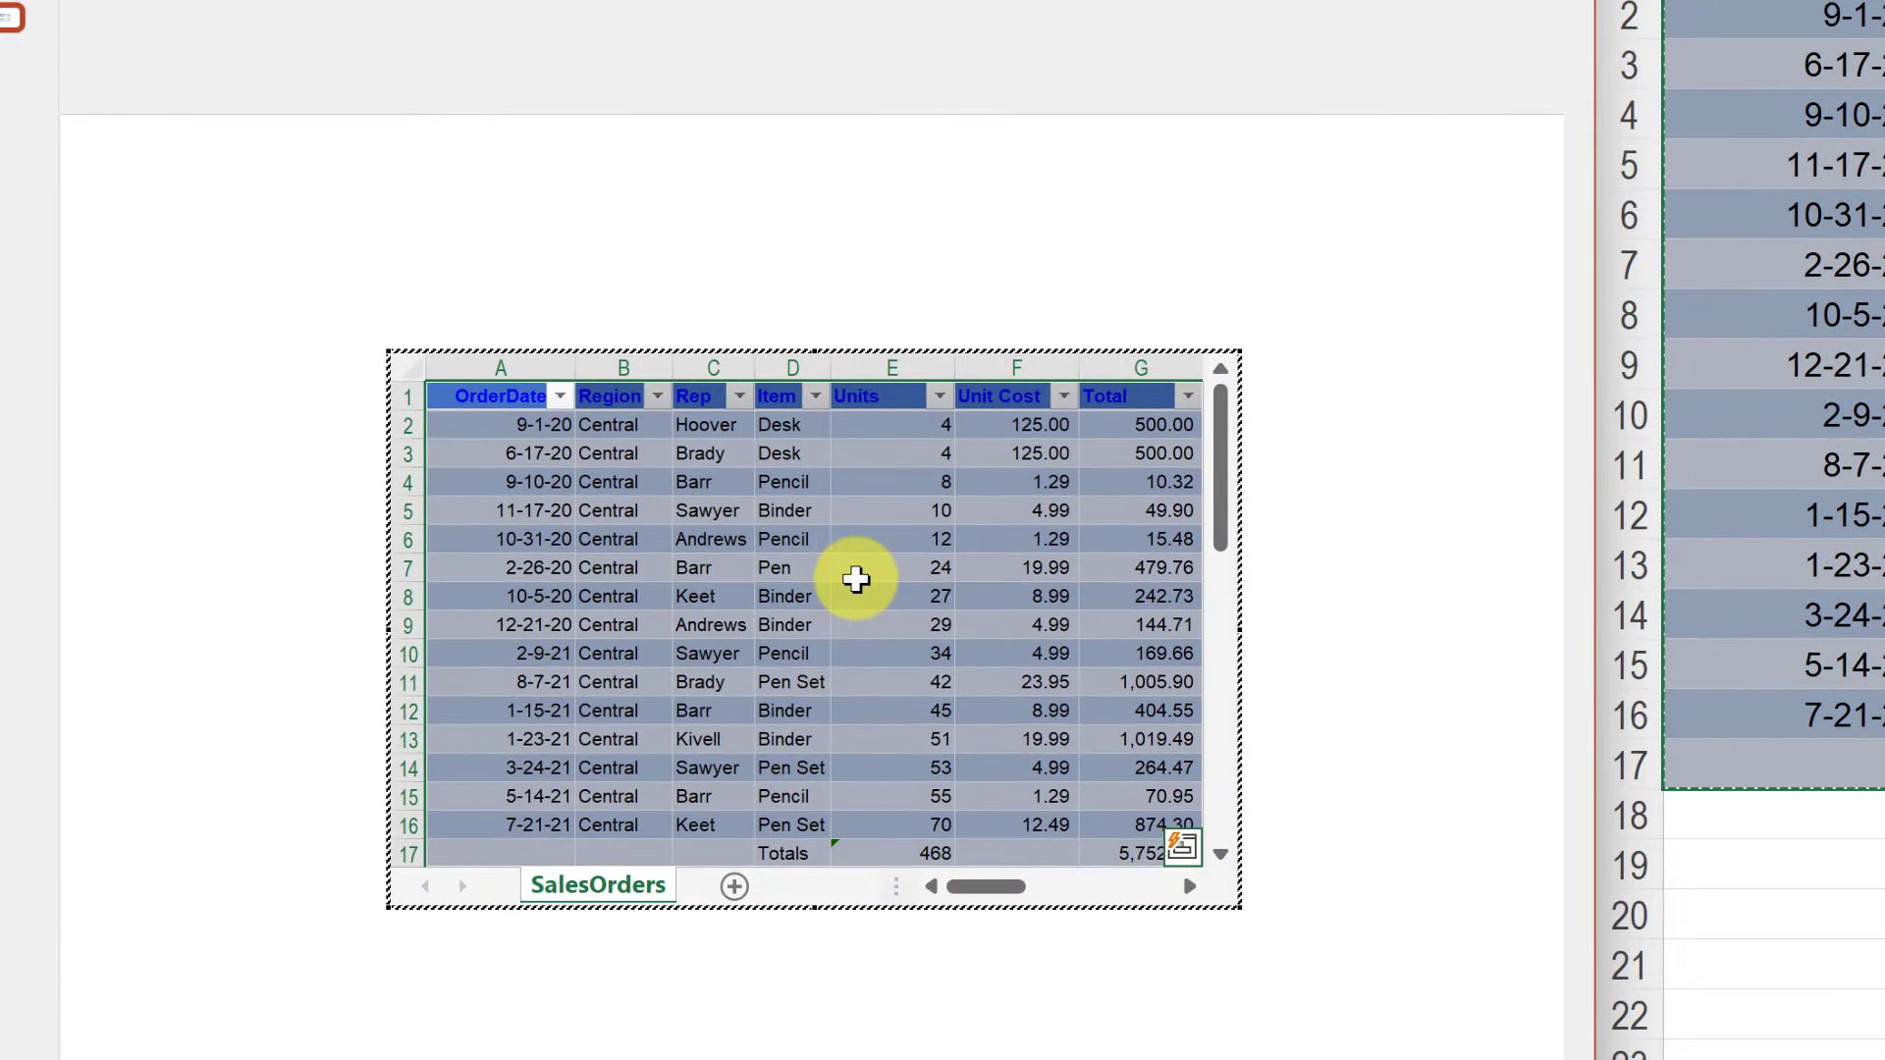
drag(972, 886, 1085, 887)
drag(1220, 525, 1220, 520)
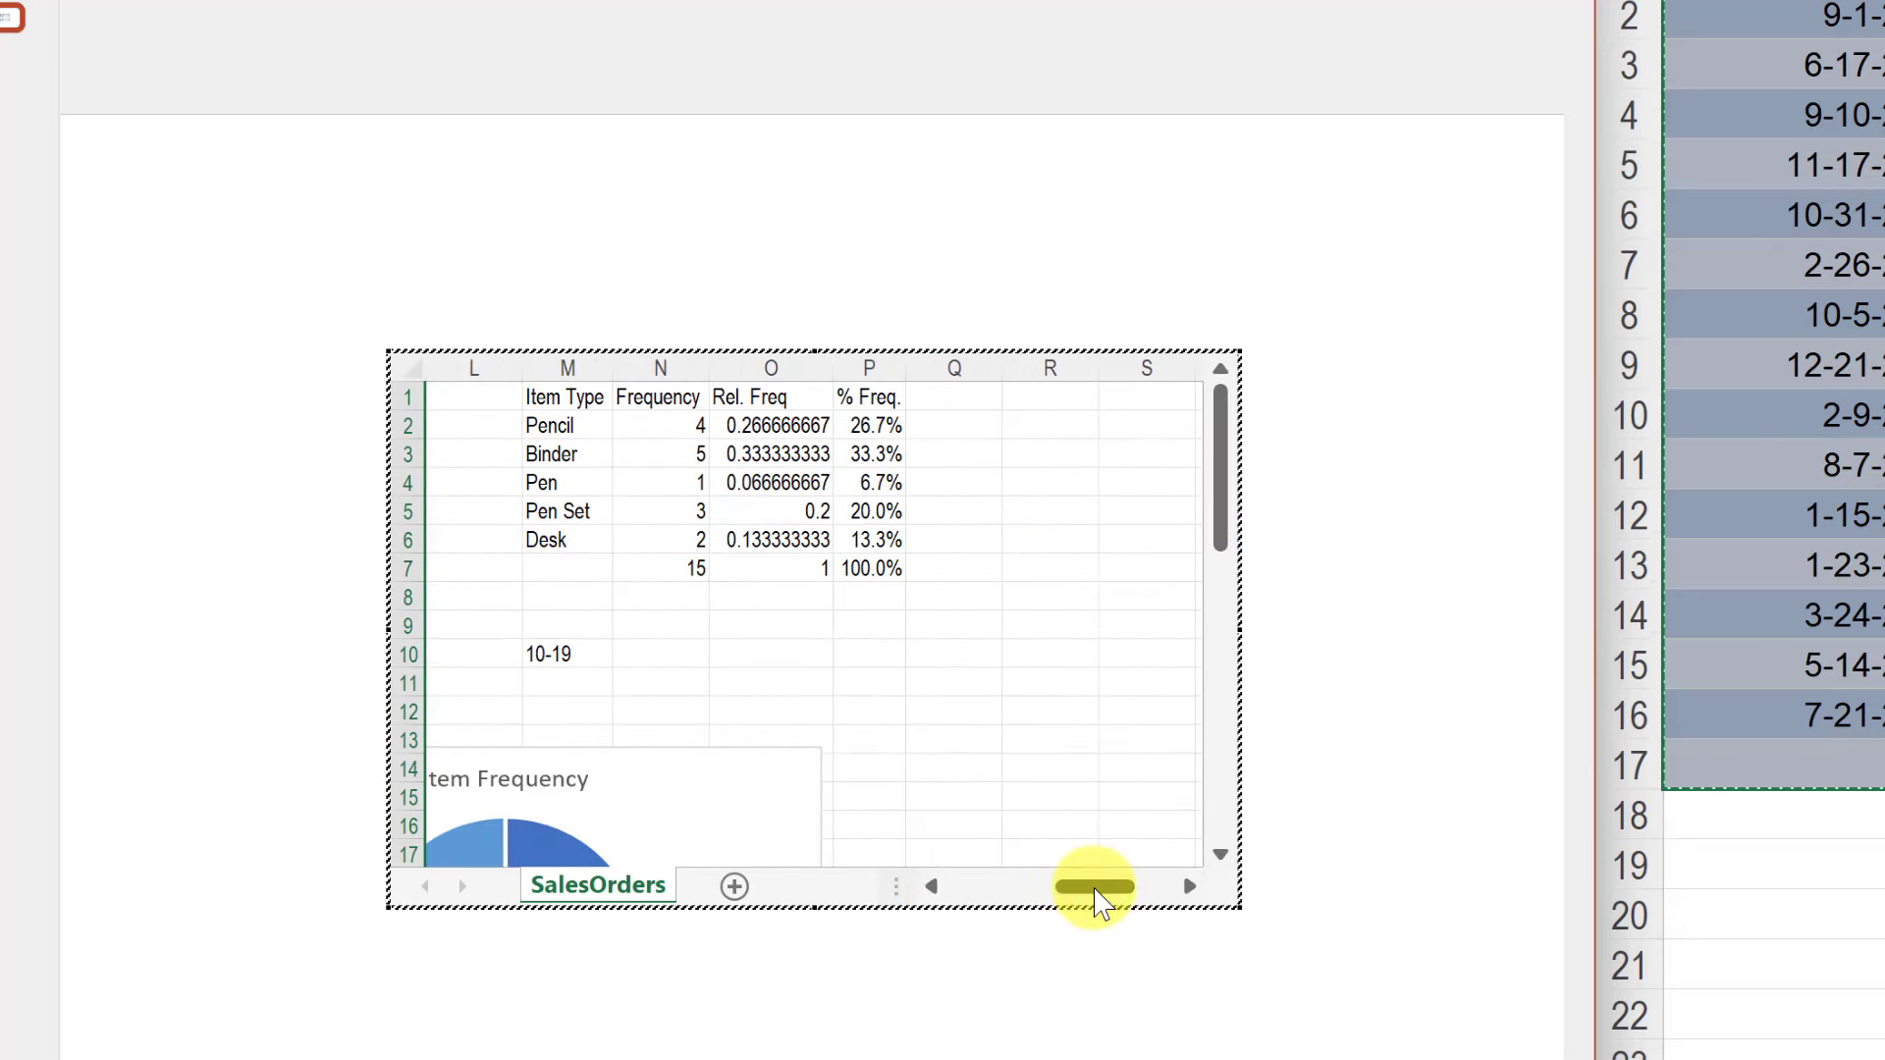
drag(1094, 889, 980, 889)
Set the Units value in cell E16 of the embedded worksheet to 100 and return to the slide.
click(949, 807)
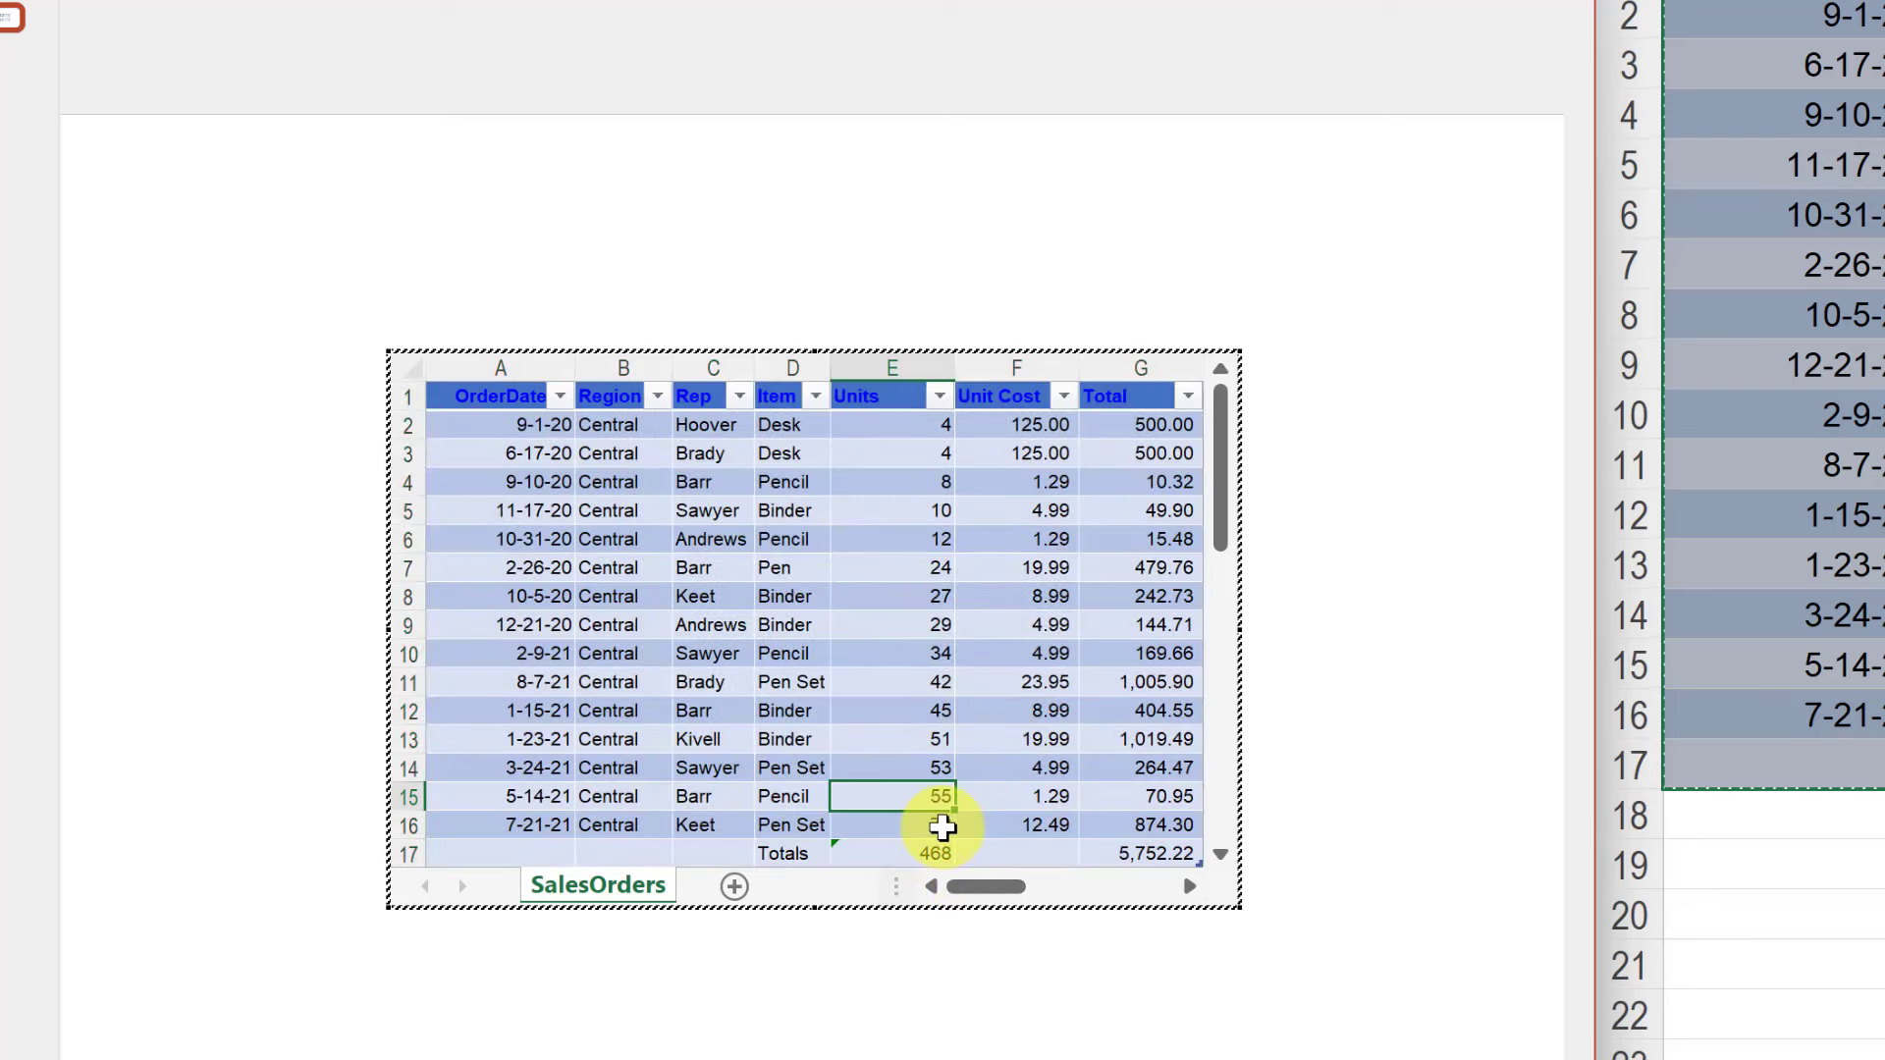
click(942, 828)
text(100)
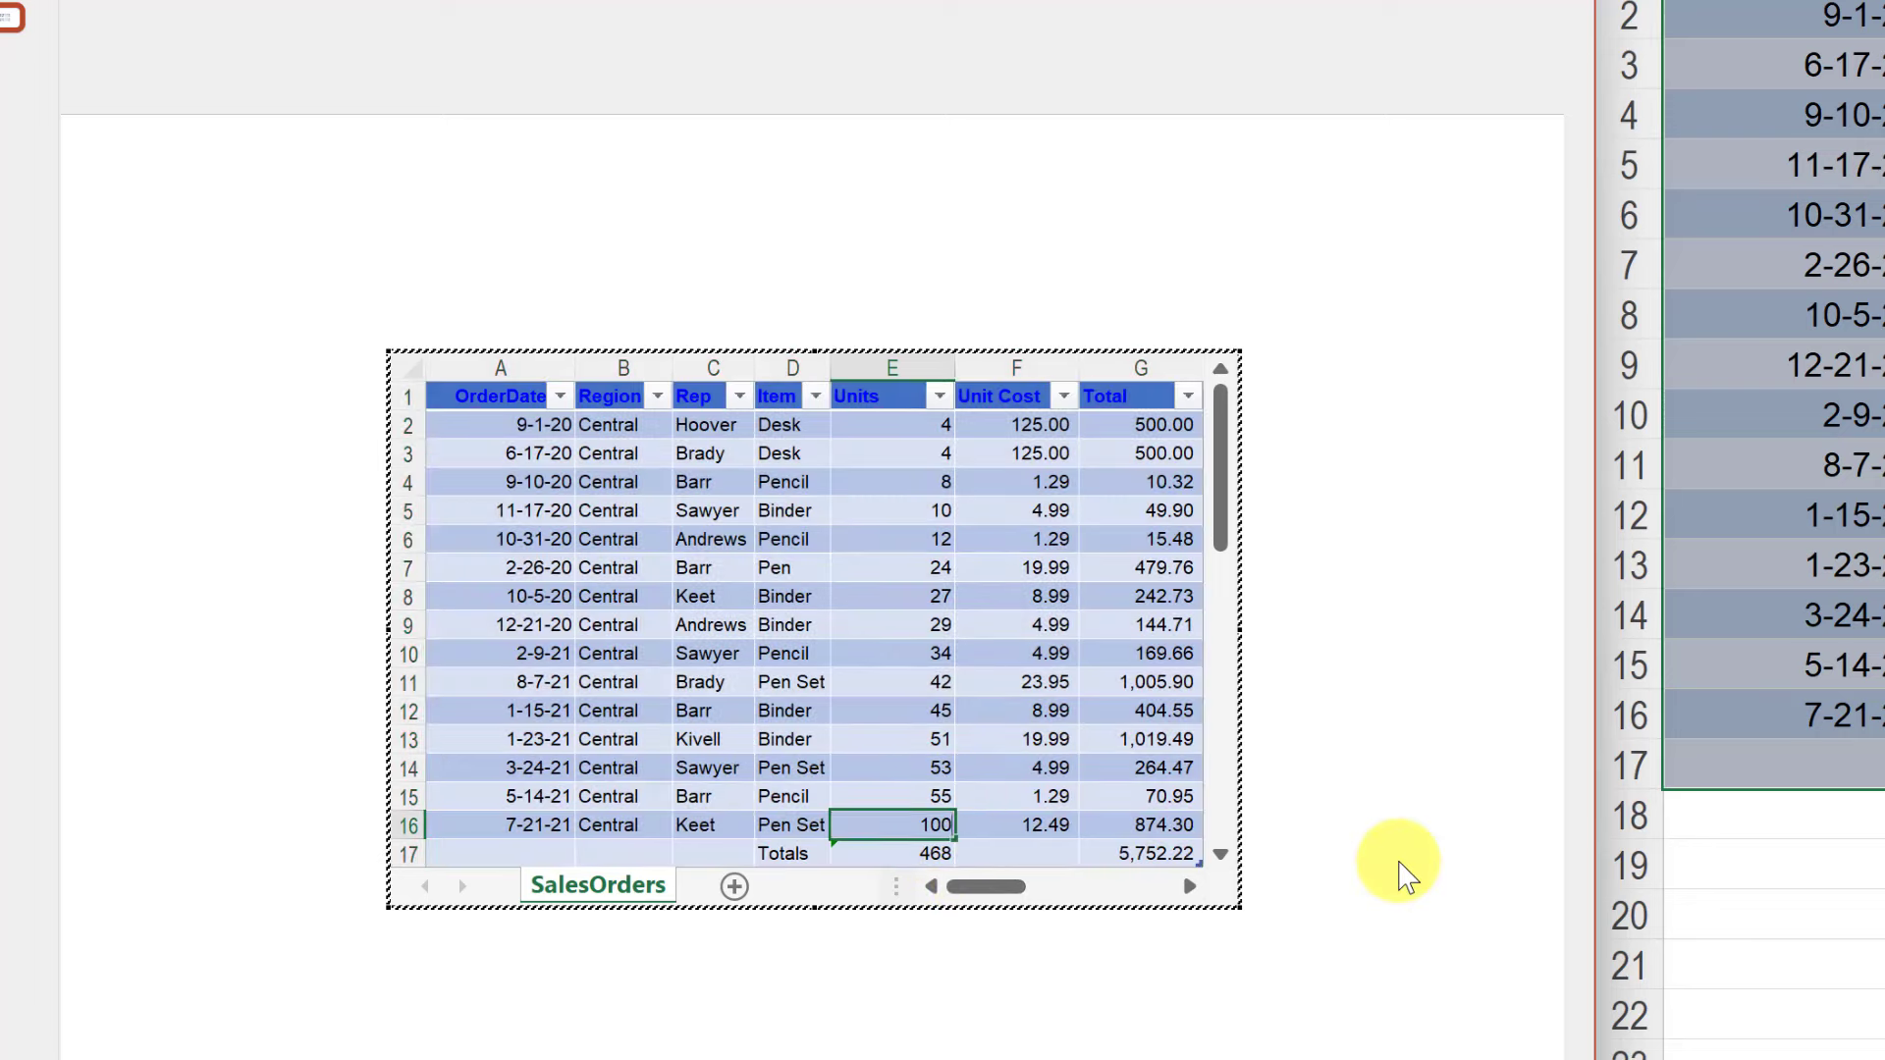
key(Return)
click(1382, 854)
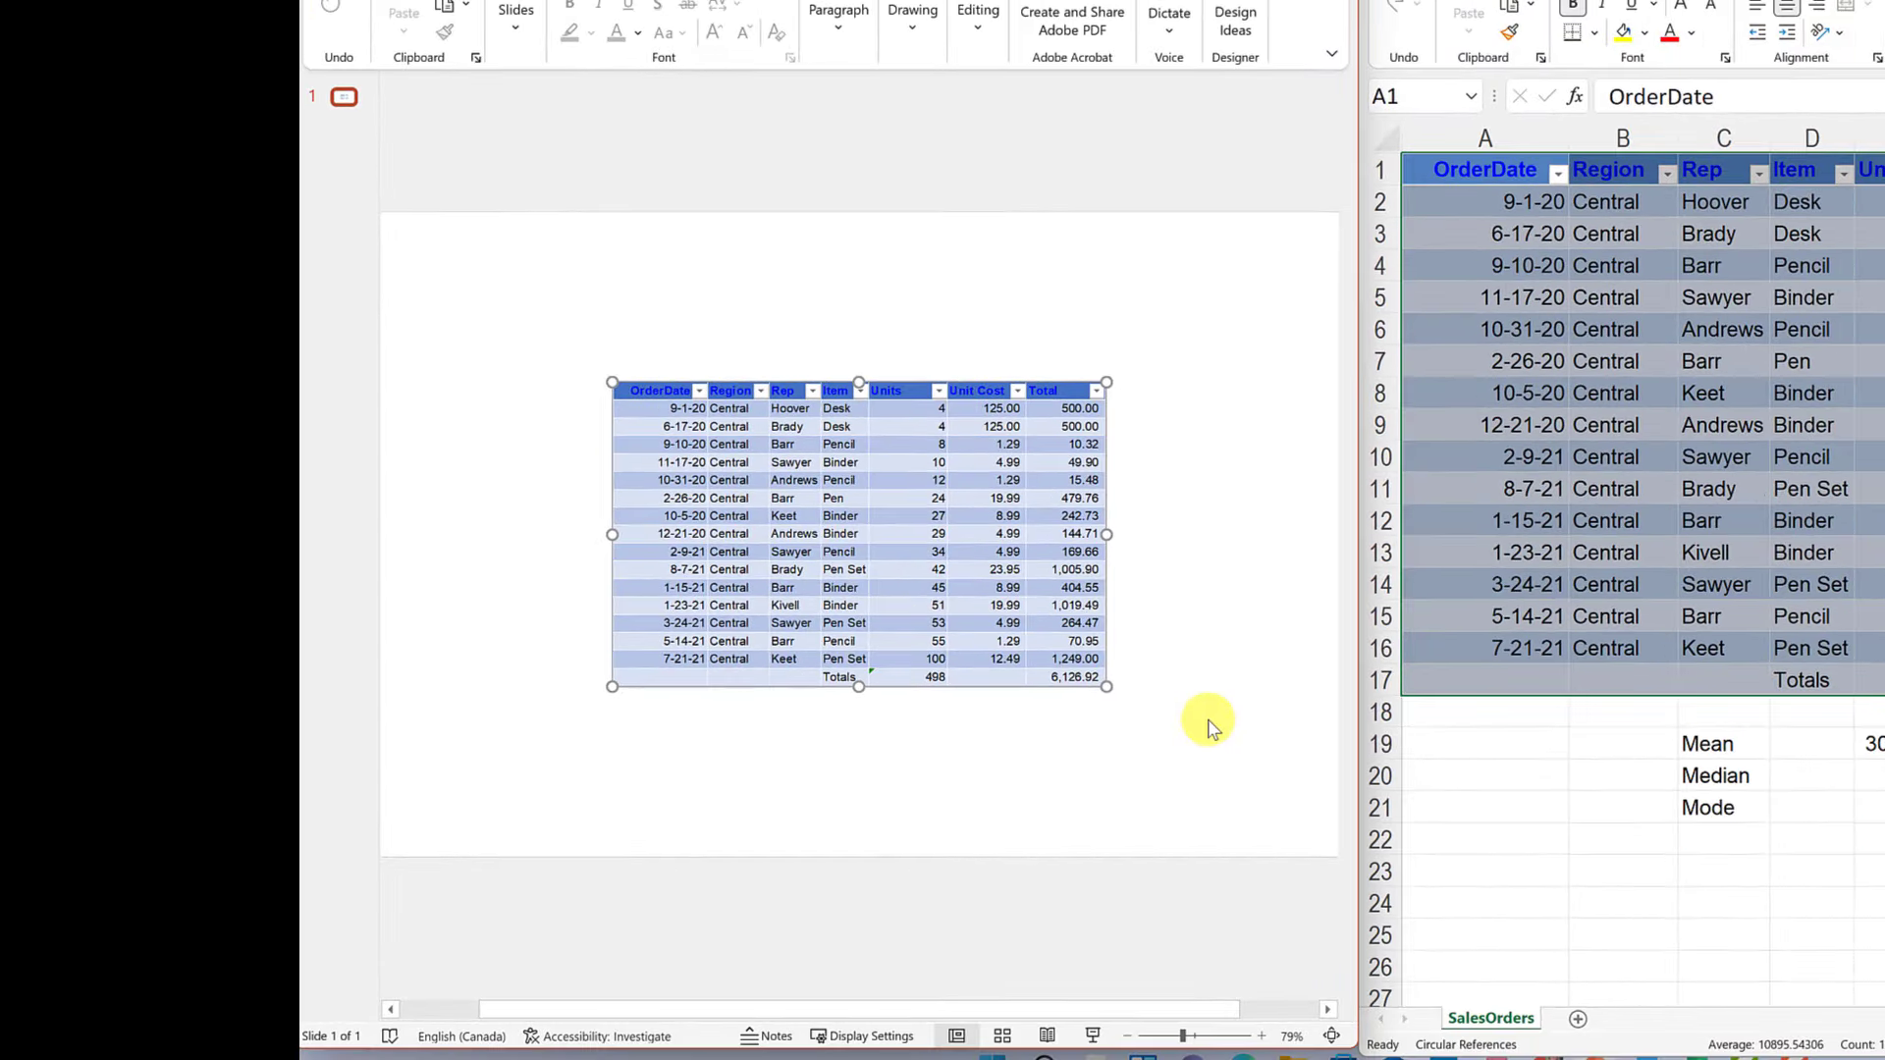
Cut the embedded sales table from the slide, leaving the slide blank.
click(703, 306)
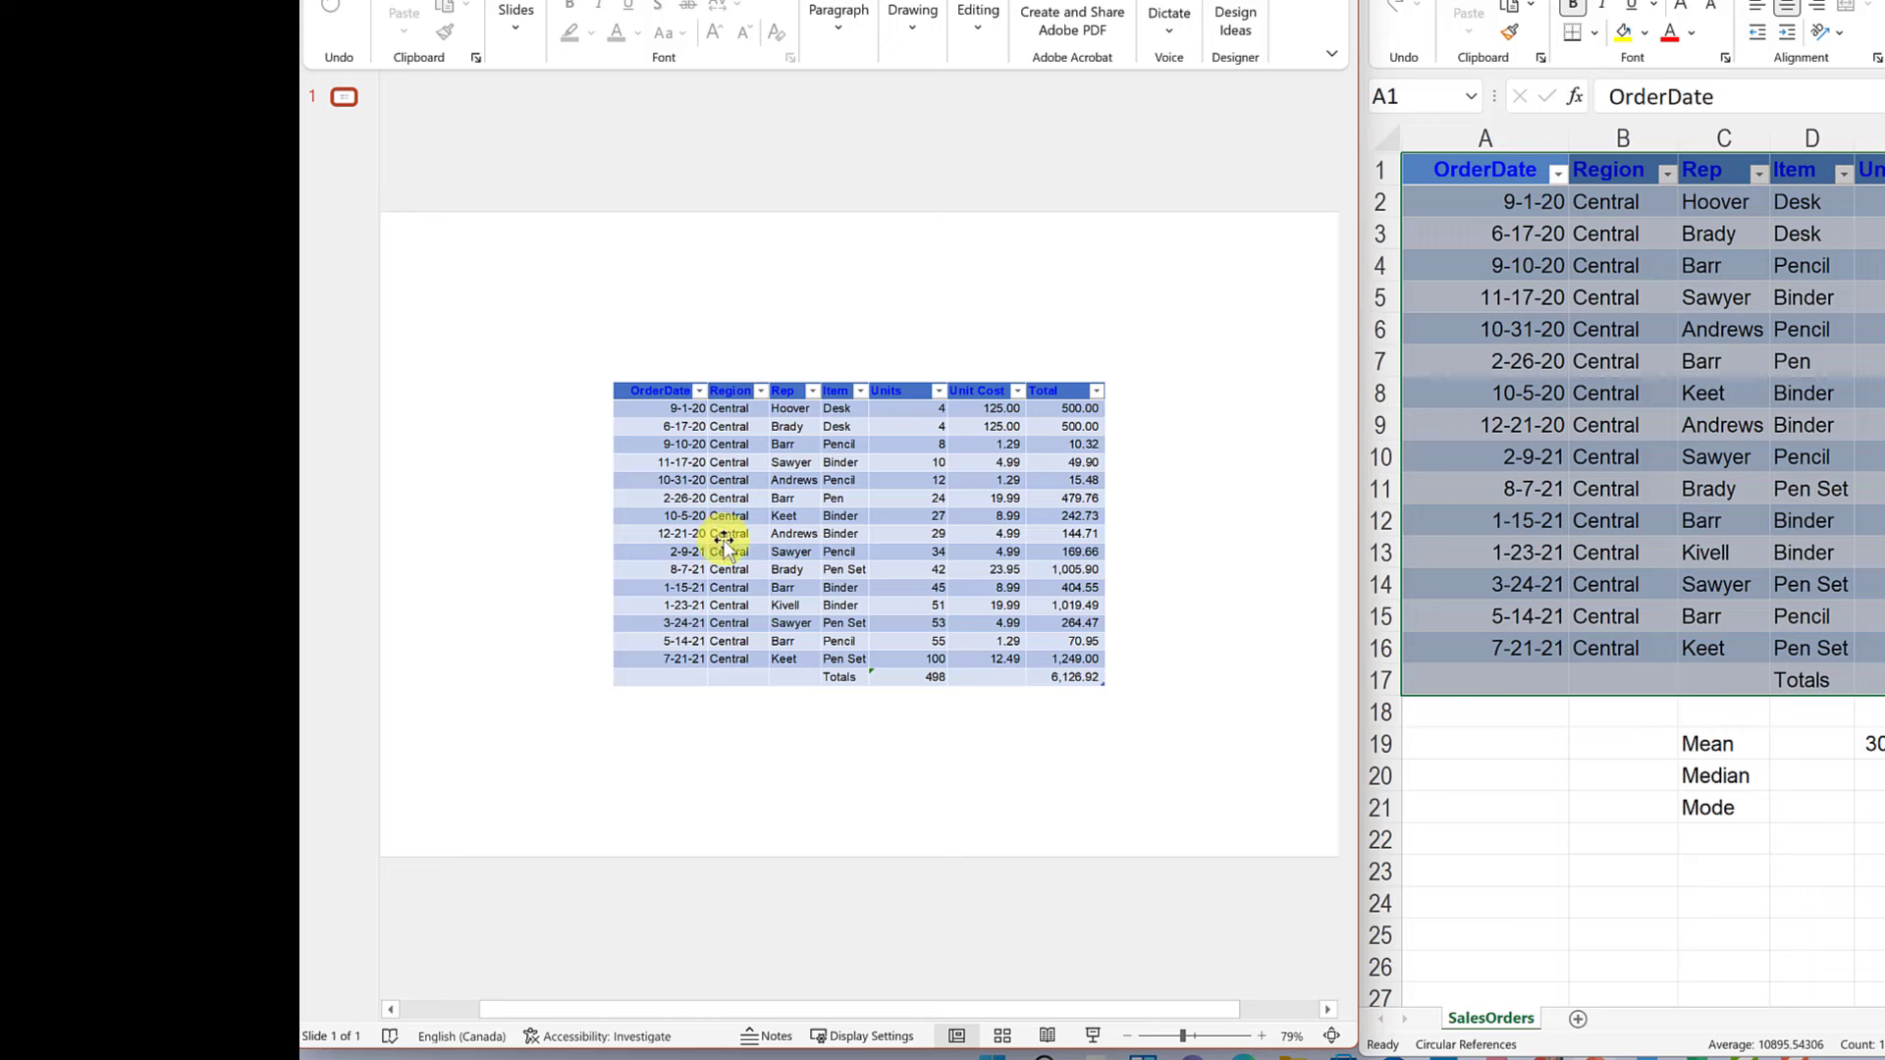
click(668, 445)
key(ctrl+x)
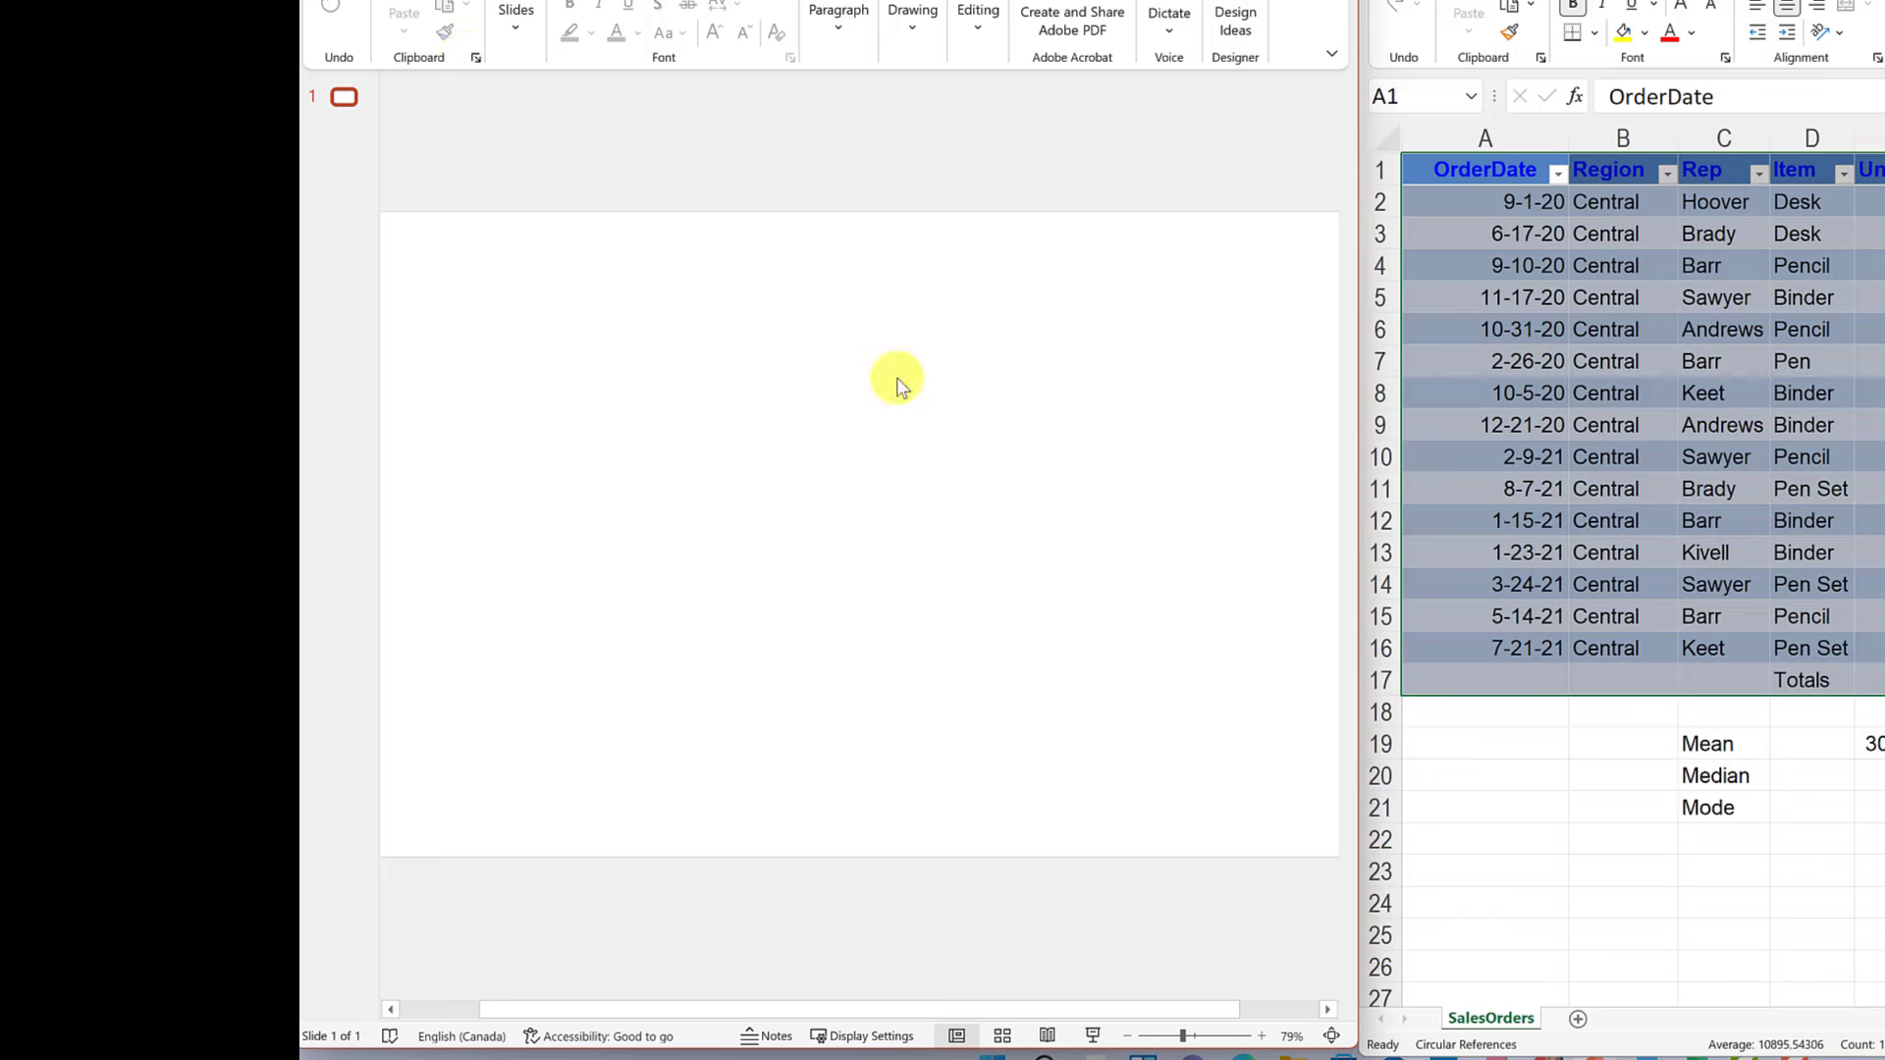
Copy A1:G17 from the source worksheet again and review the slide's Paste Special option for a linked worksheet object, without pasting.
drag(1467, 167, 1880, 681)
key(ctrl+c)
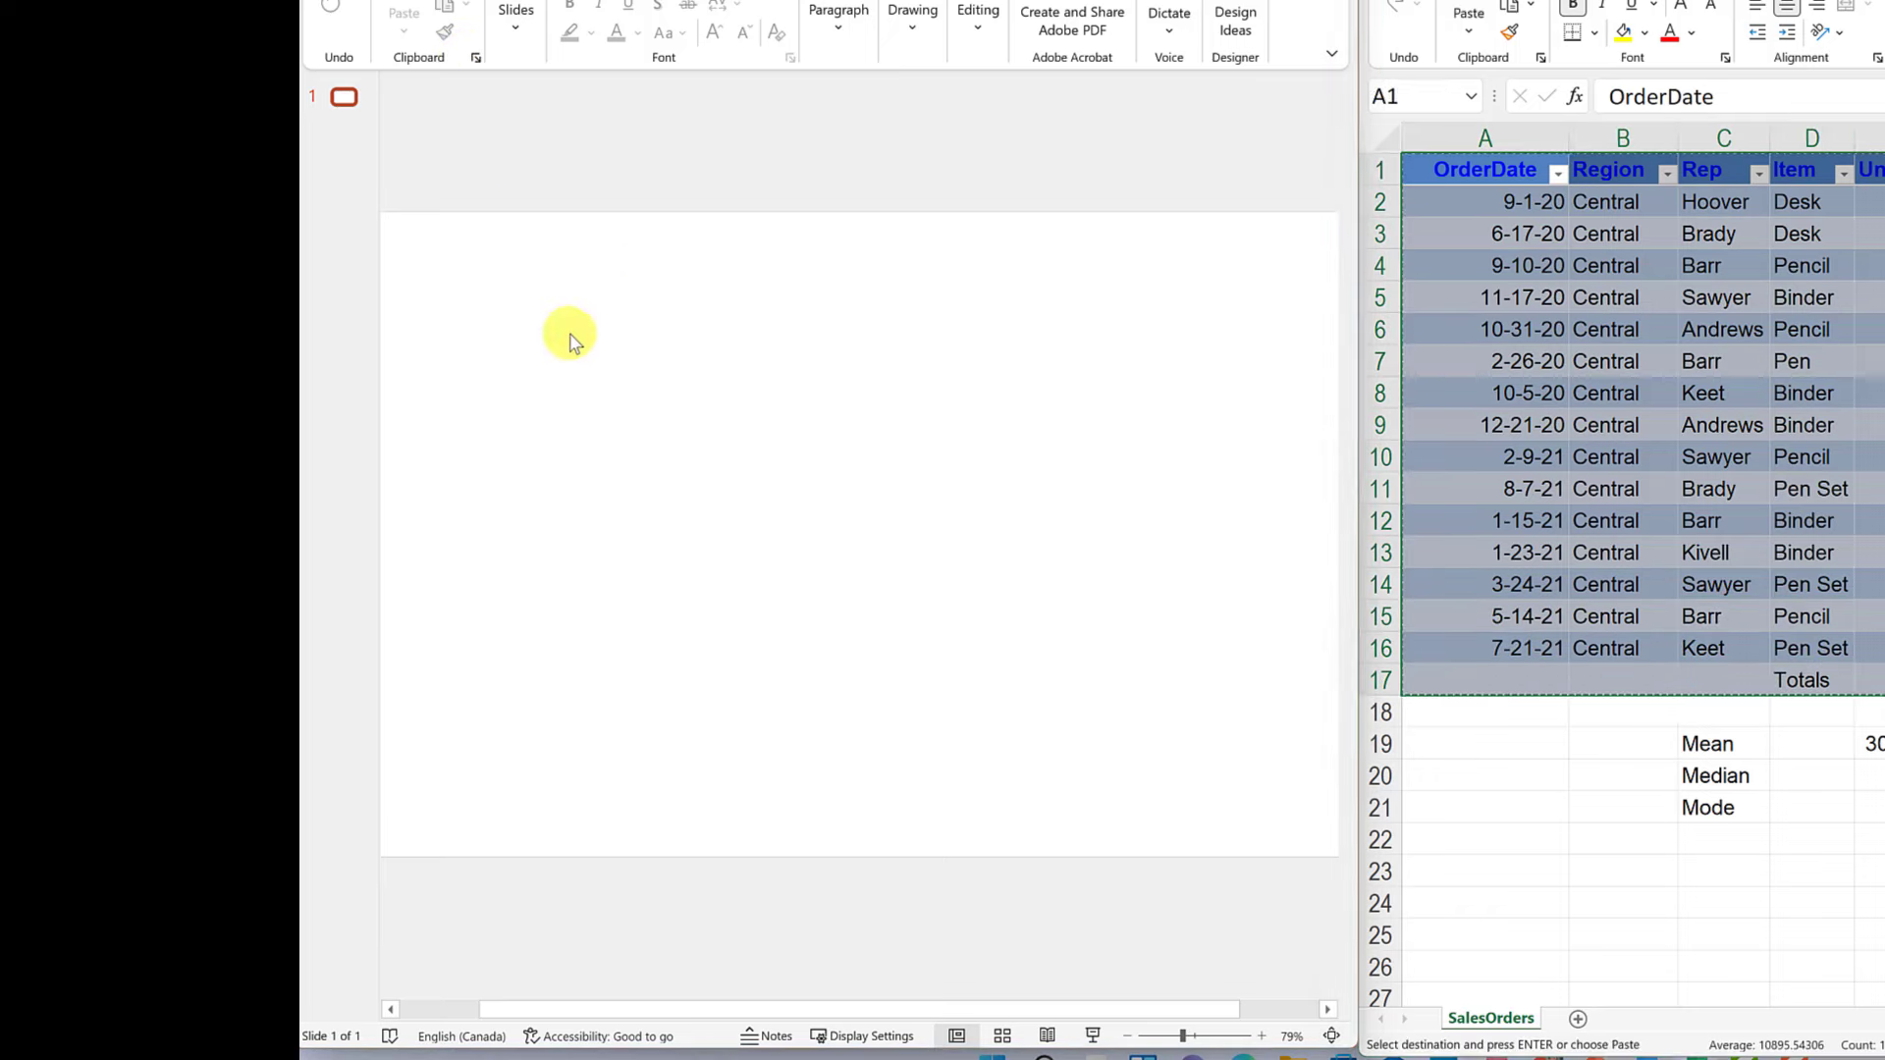
click(569, 333)
click(404, 30)
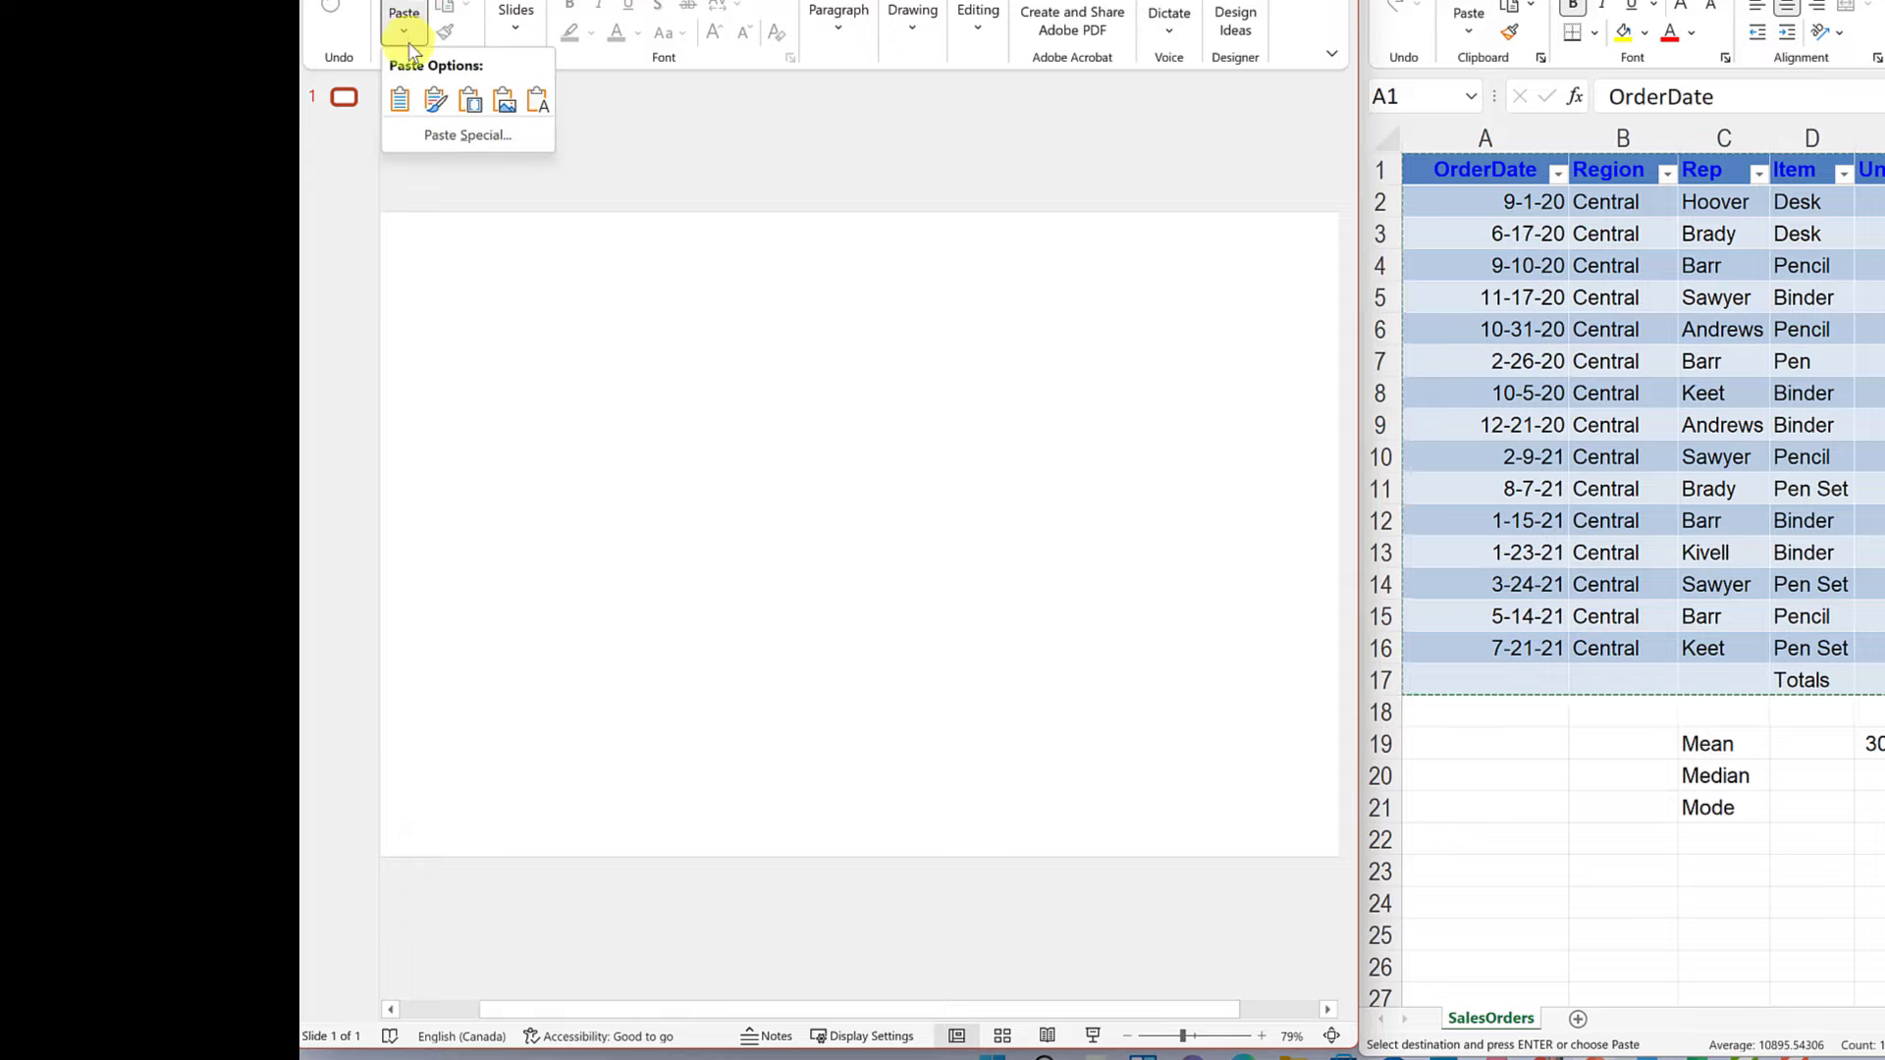
click(444, 135)
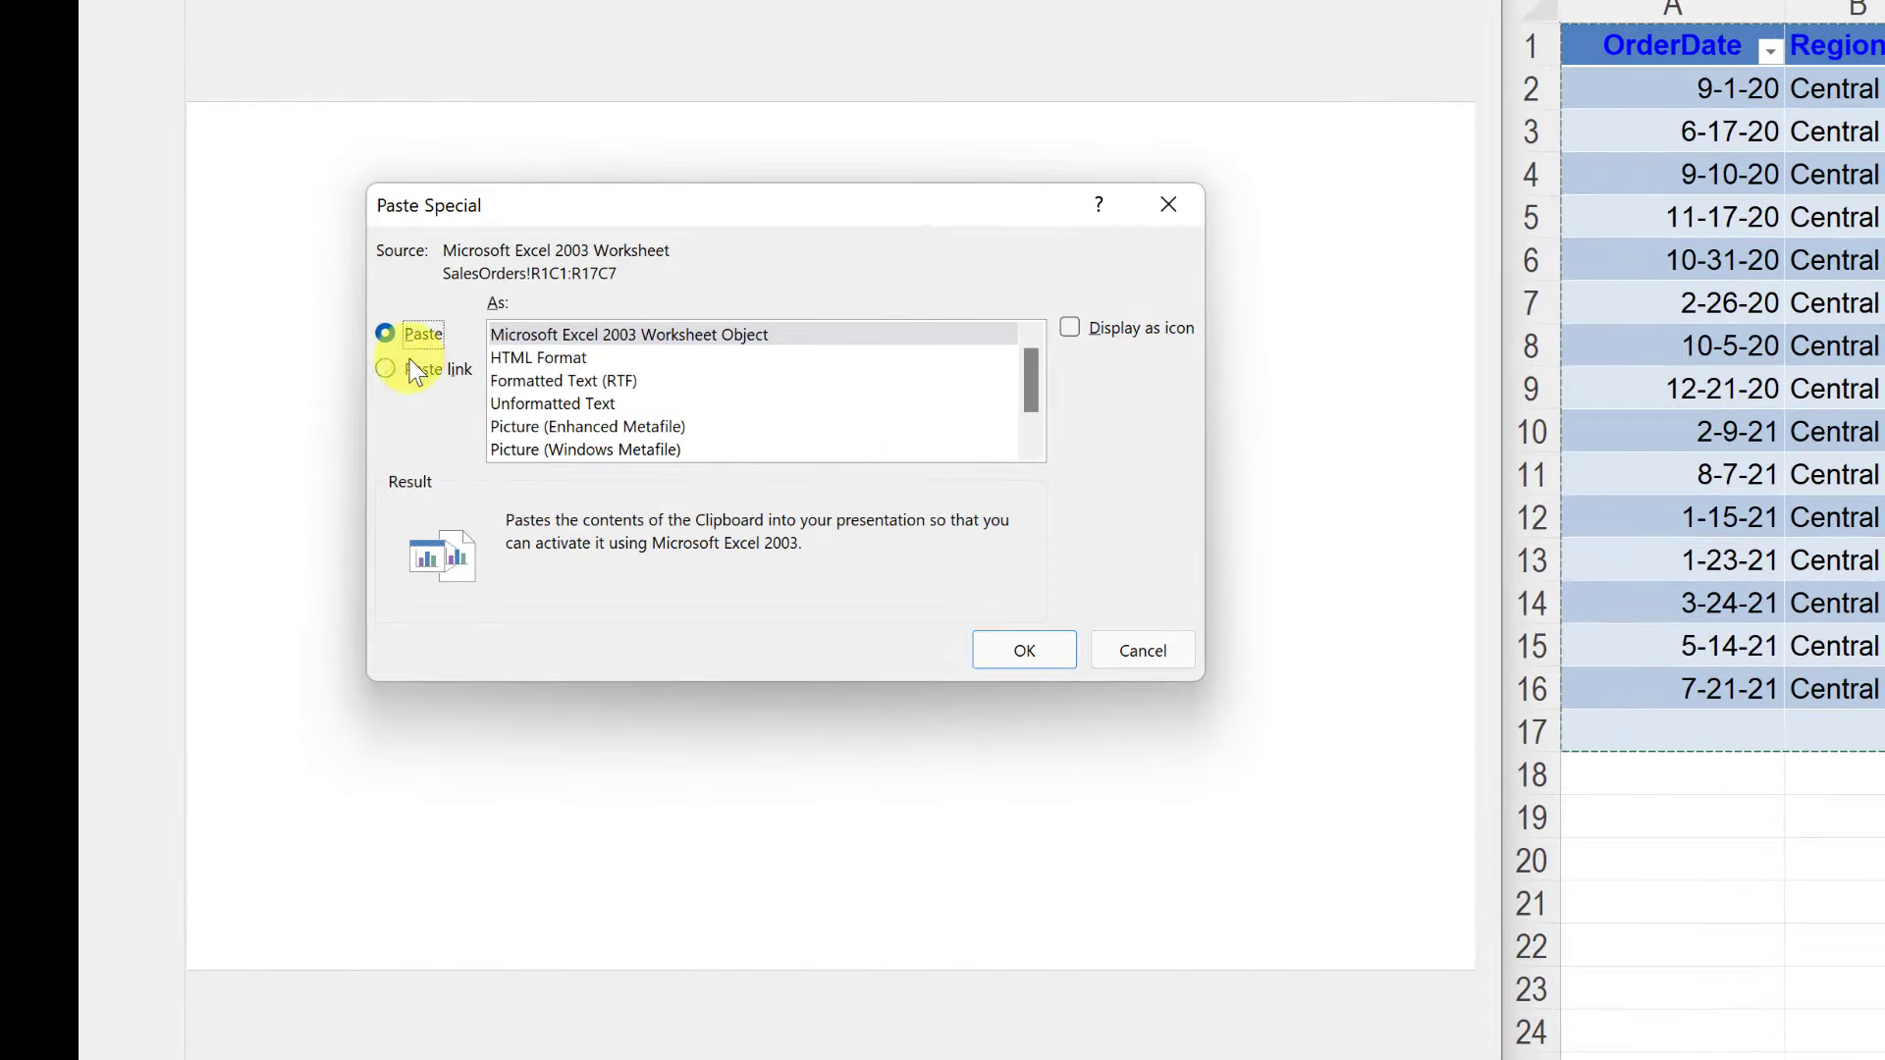
click(384, 370)
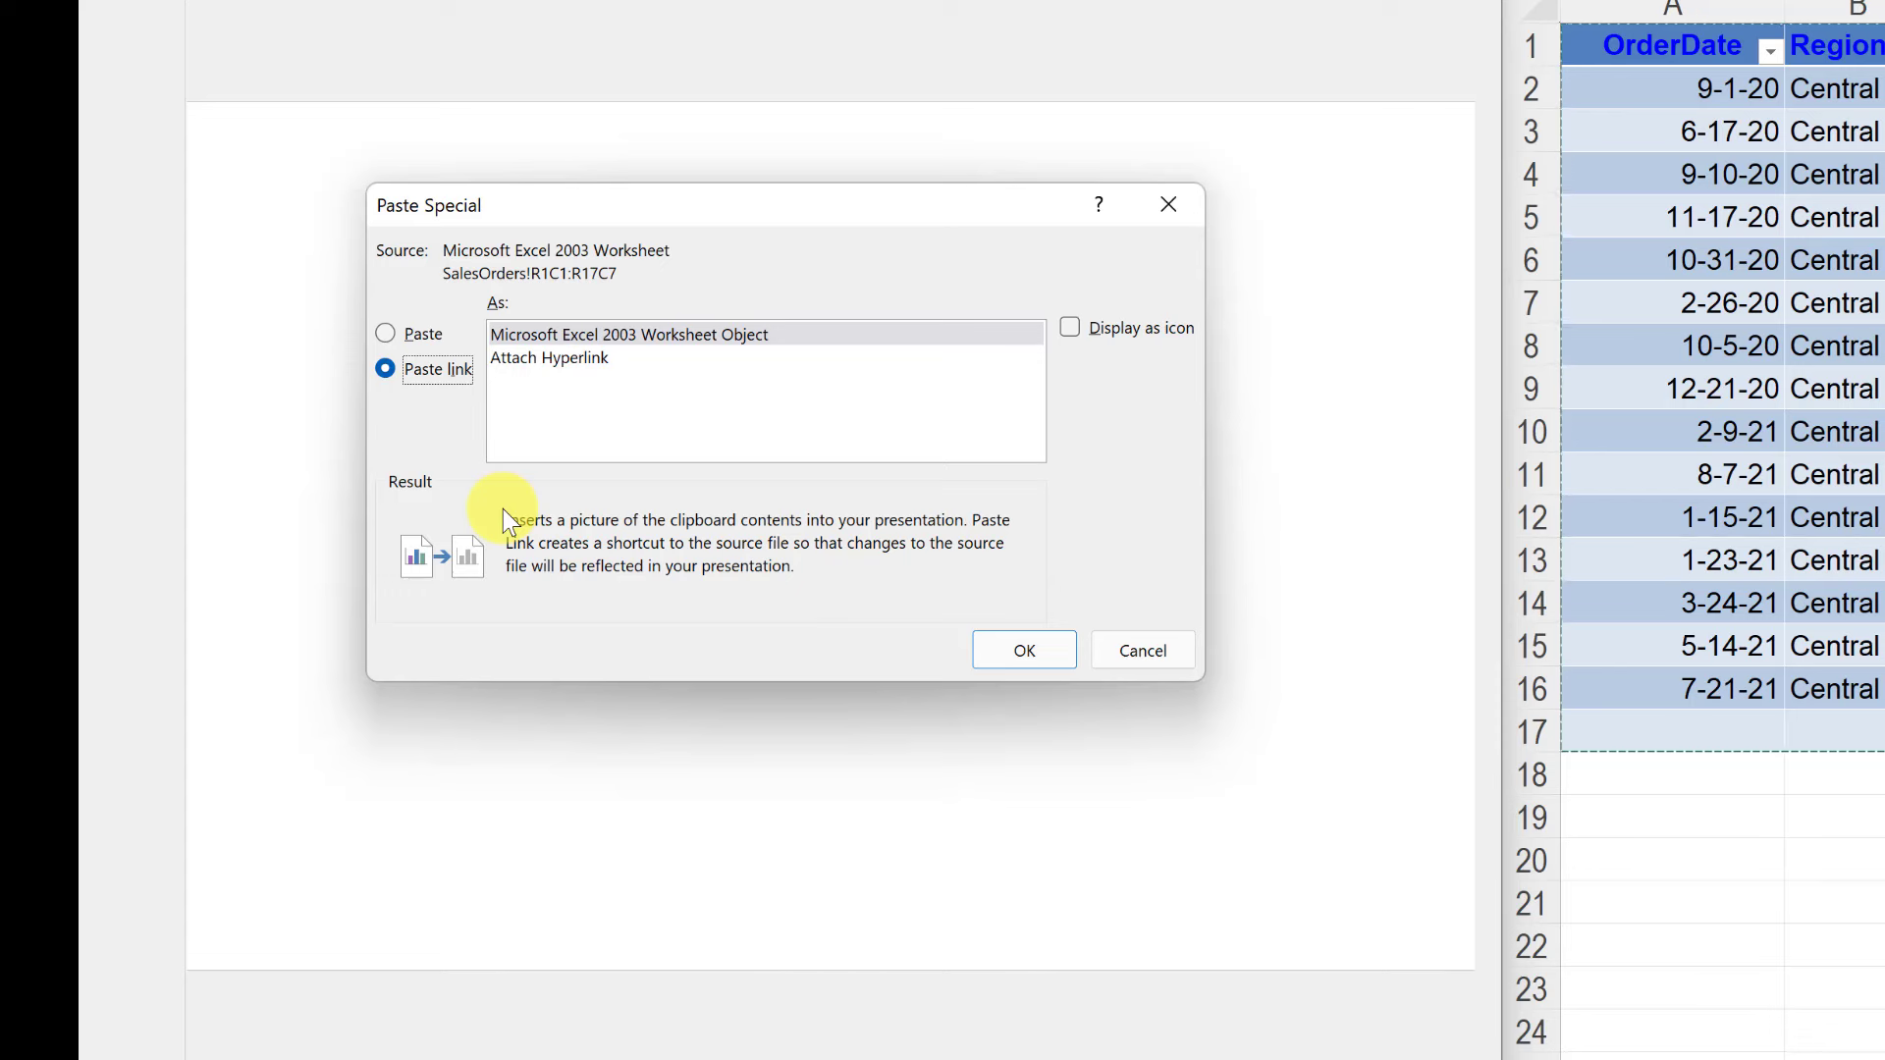
click(1143, 653)
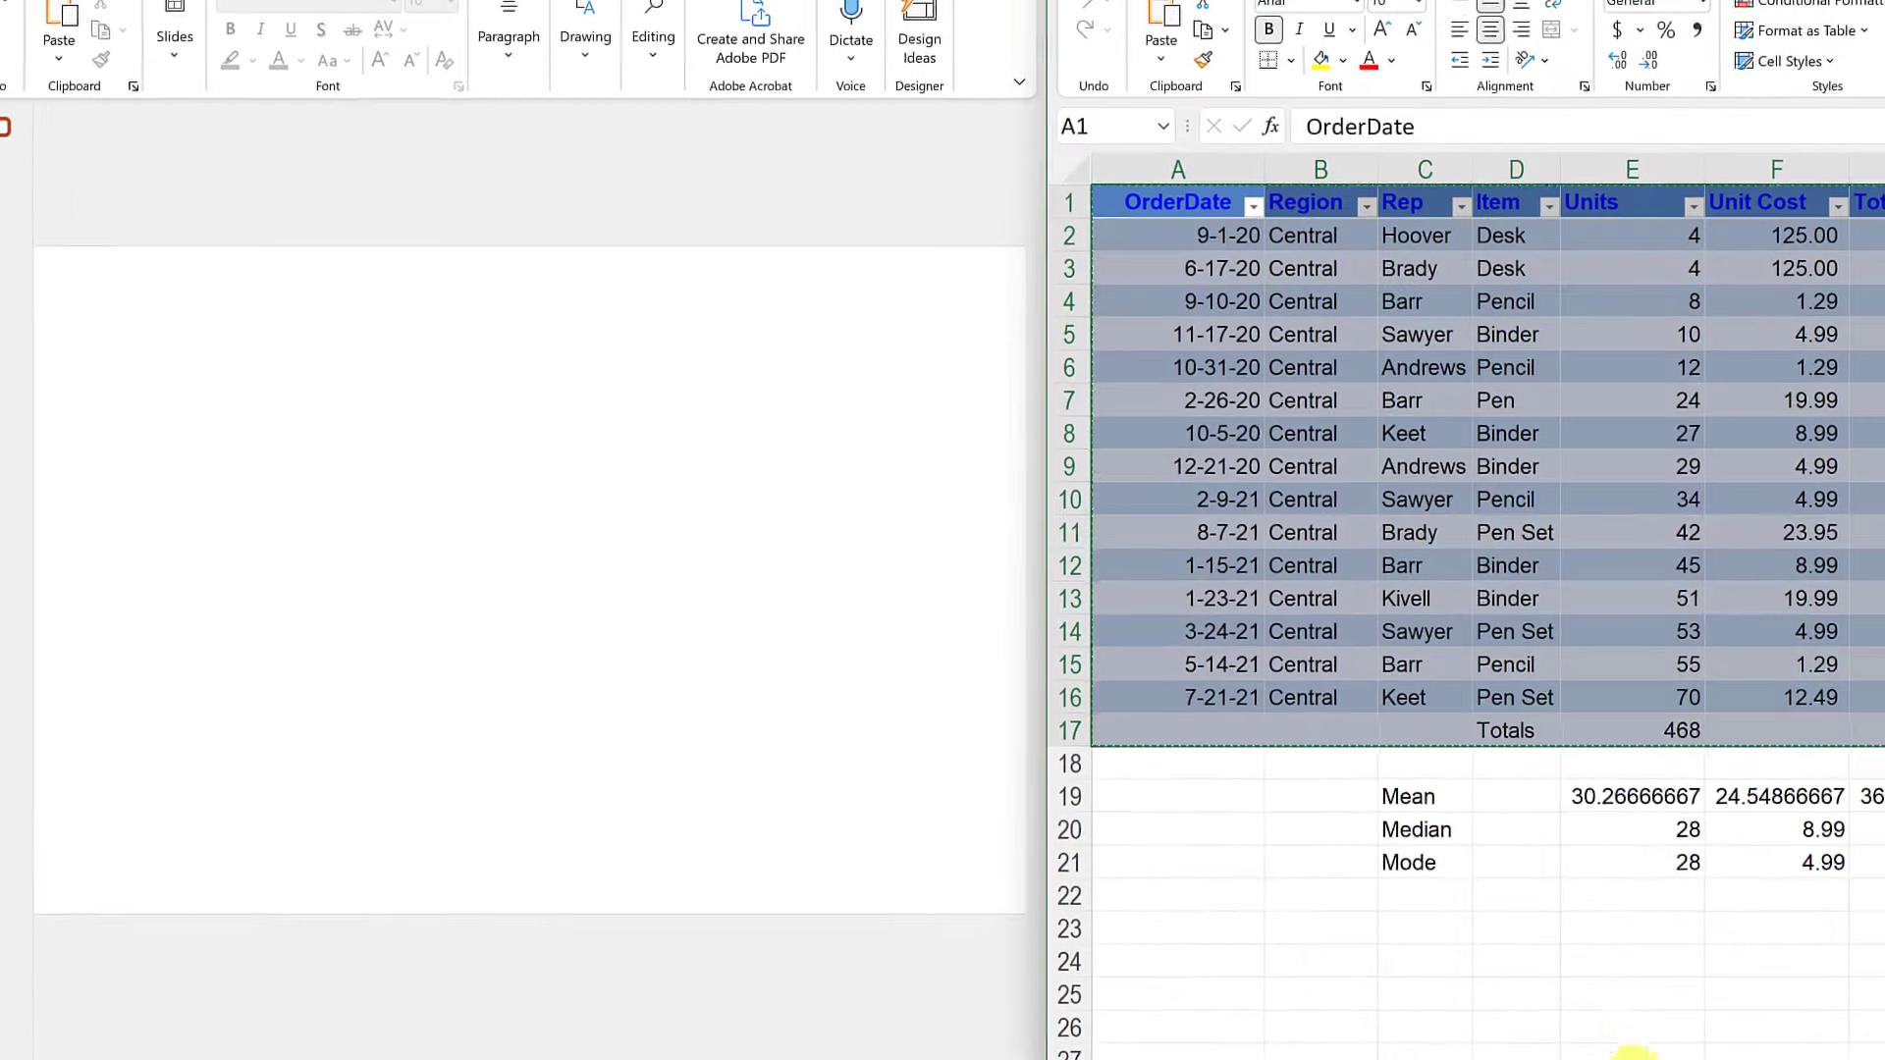
Copy the Item Frequency pie chart from the source SalesOrders worksheet.
scroll(1841, 1056, right, 3)
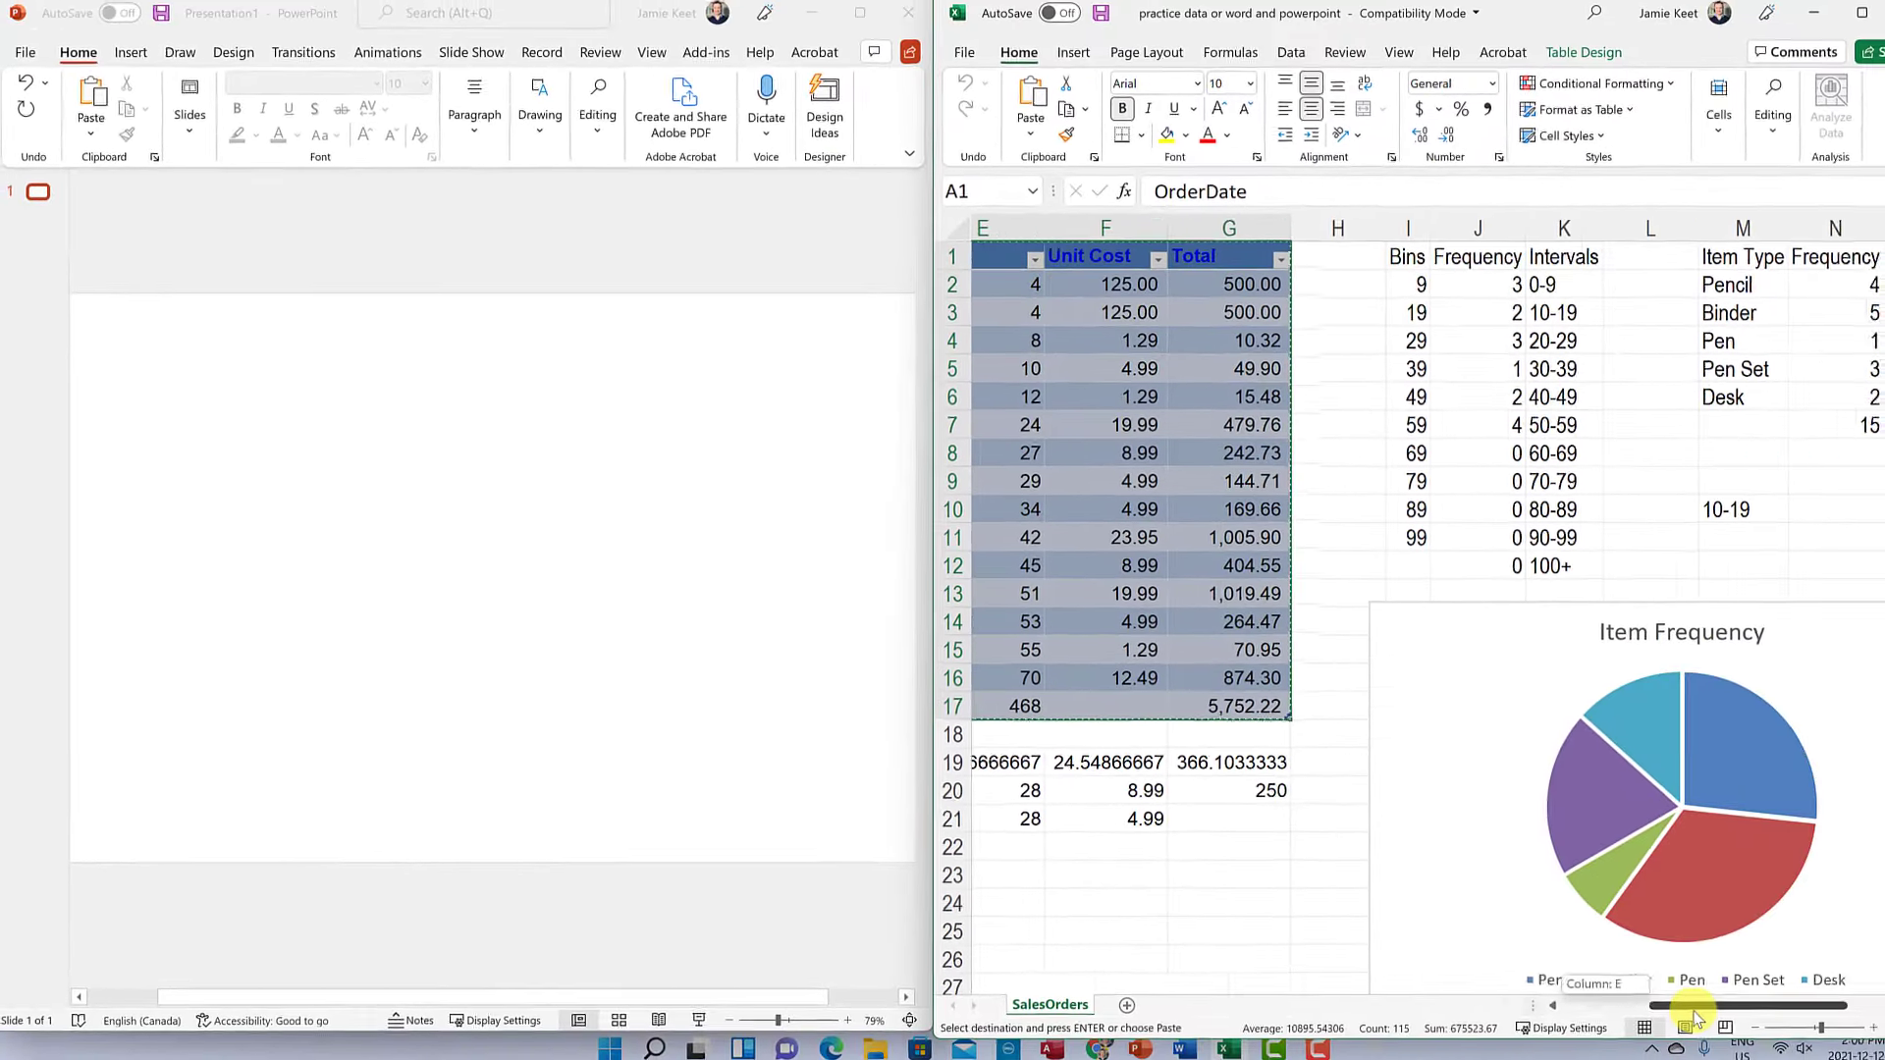
click(1460, 667)
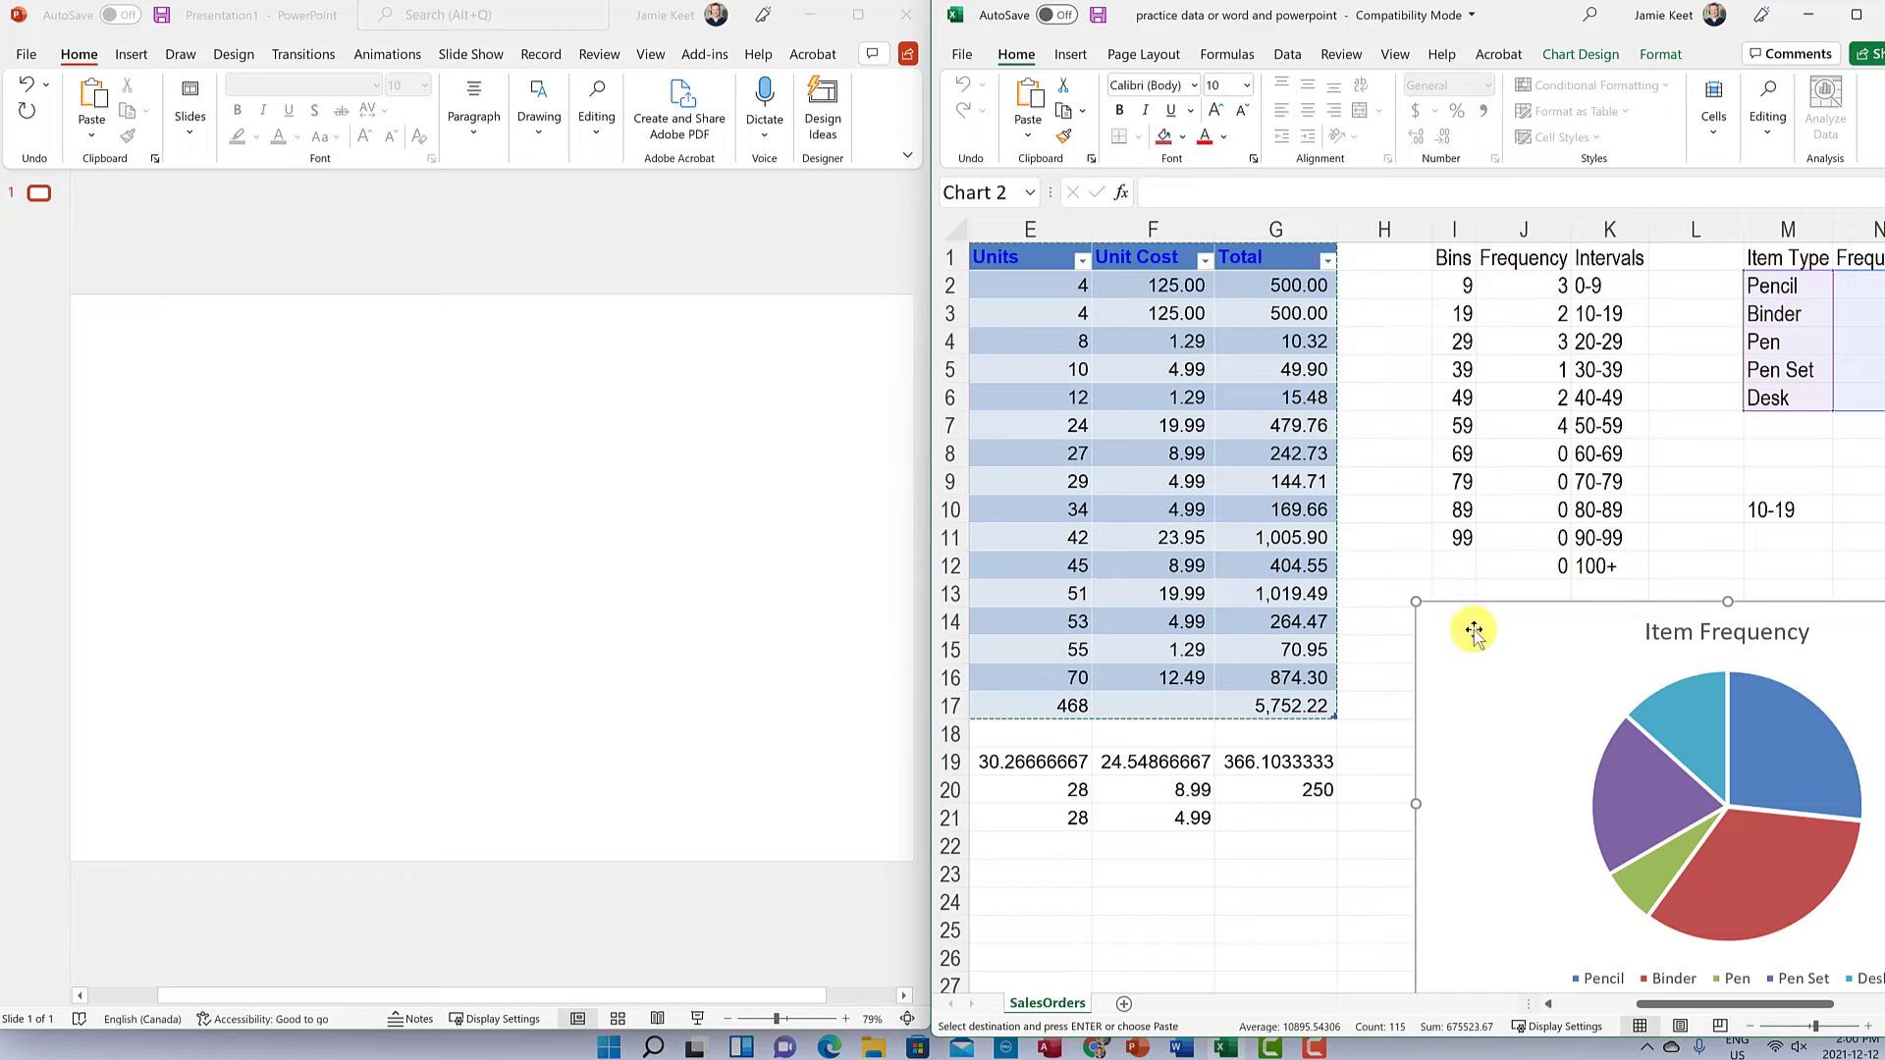
right_click(1464, 633)
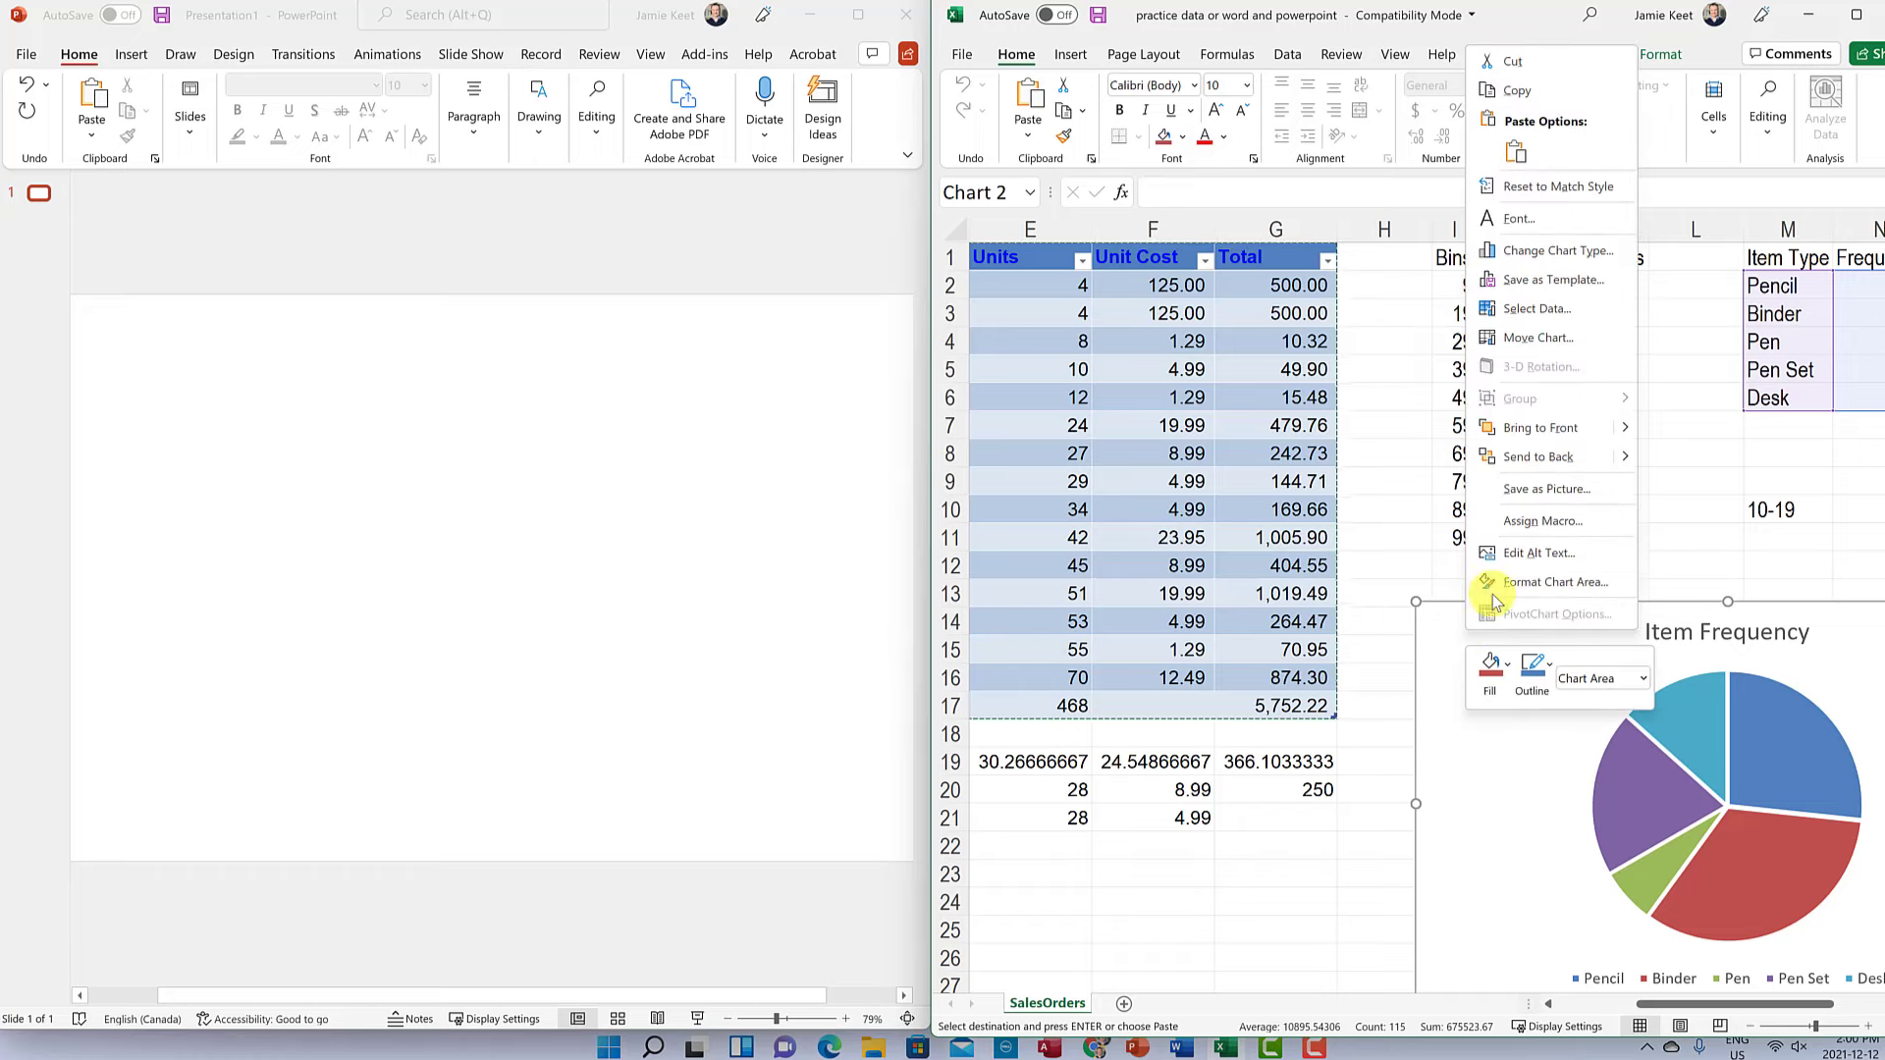
click(1522, 90)
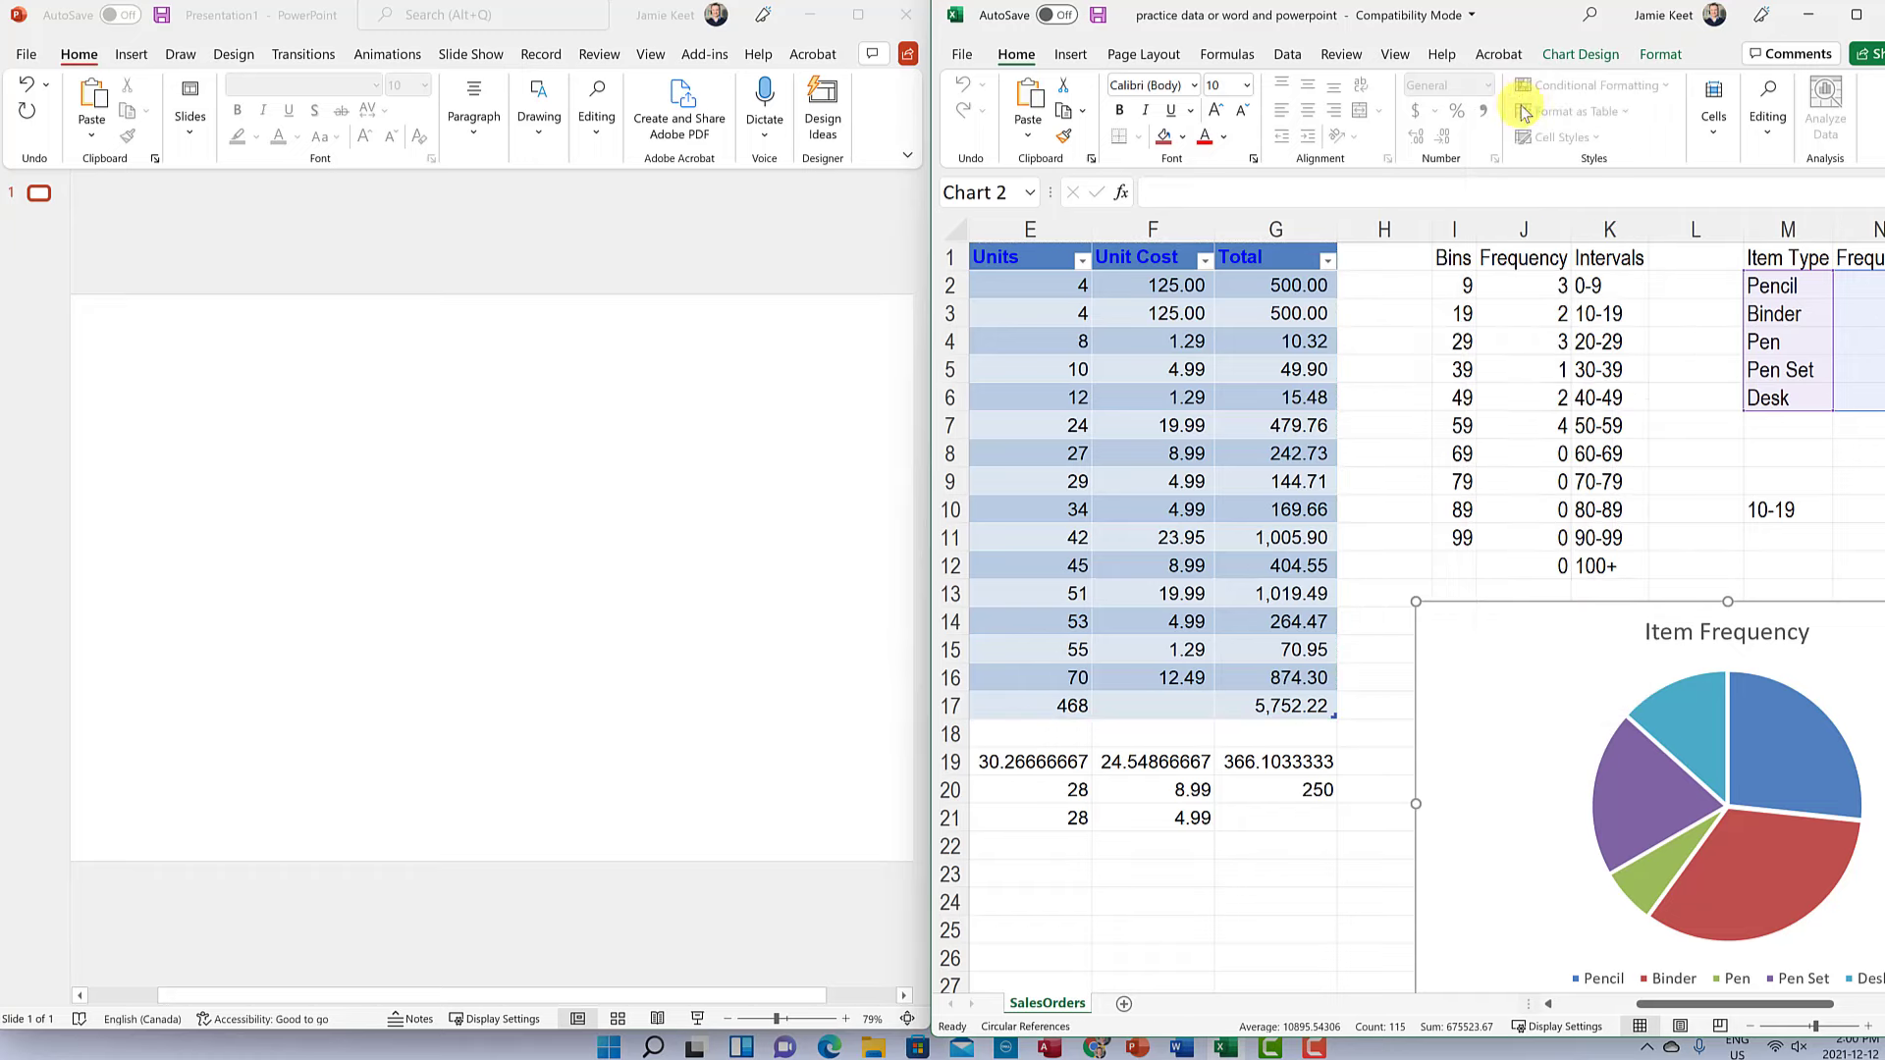
Paste the copied pie chart onto the blank slide as a Microsoft Excel Chart Object using Paste Special.
click(300, 435)
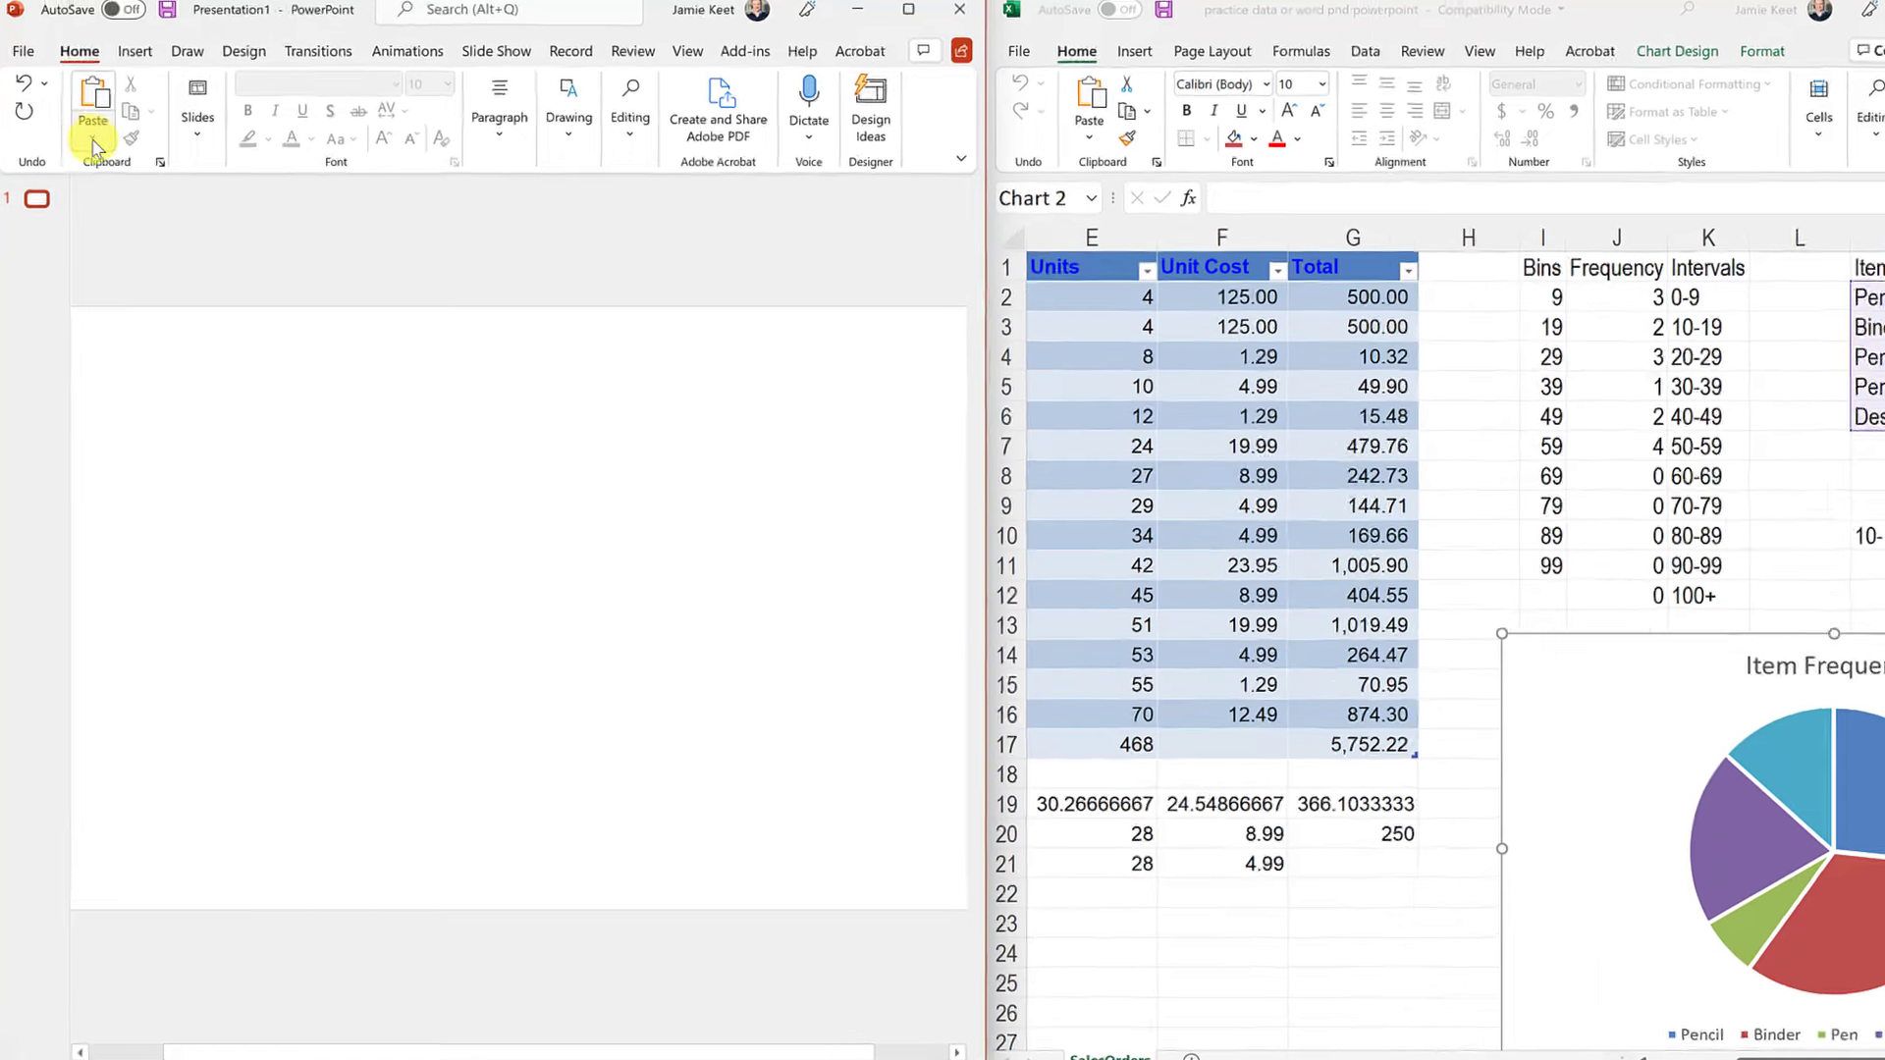
click(93, 135)
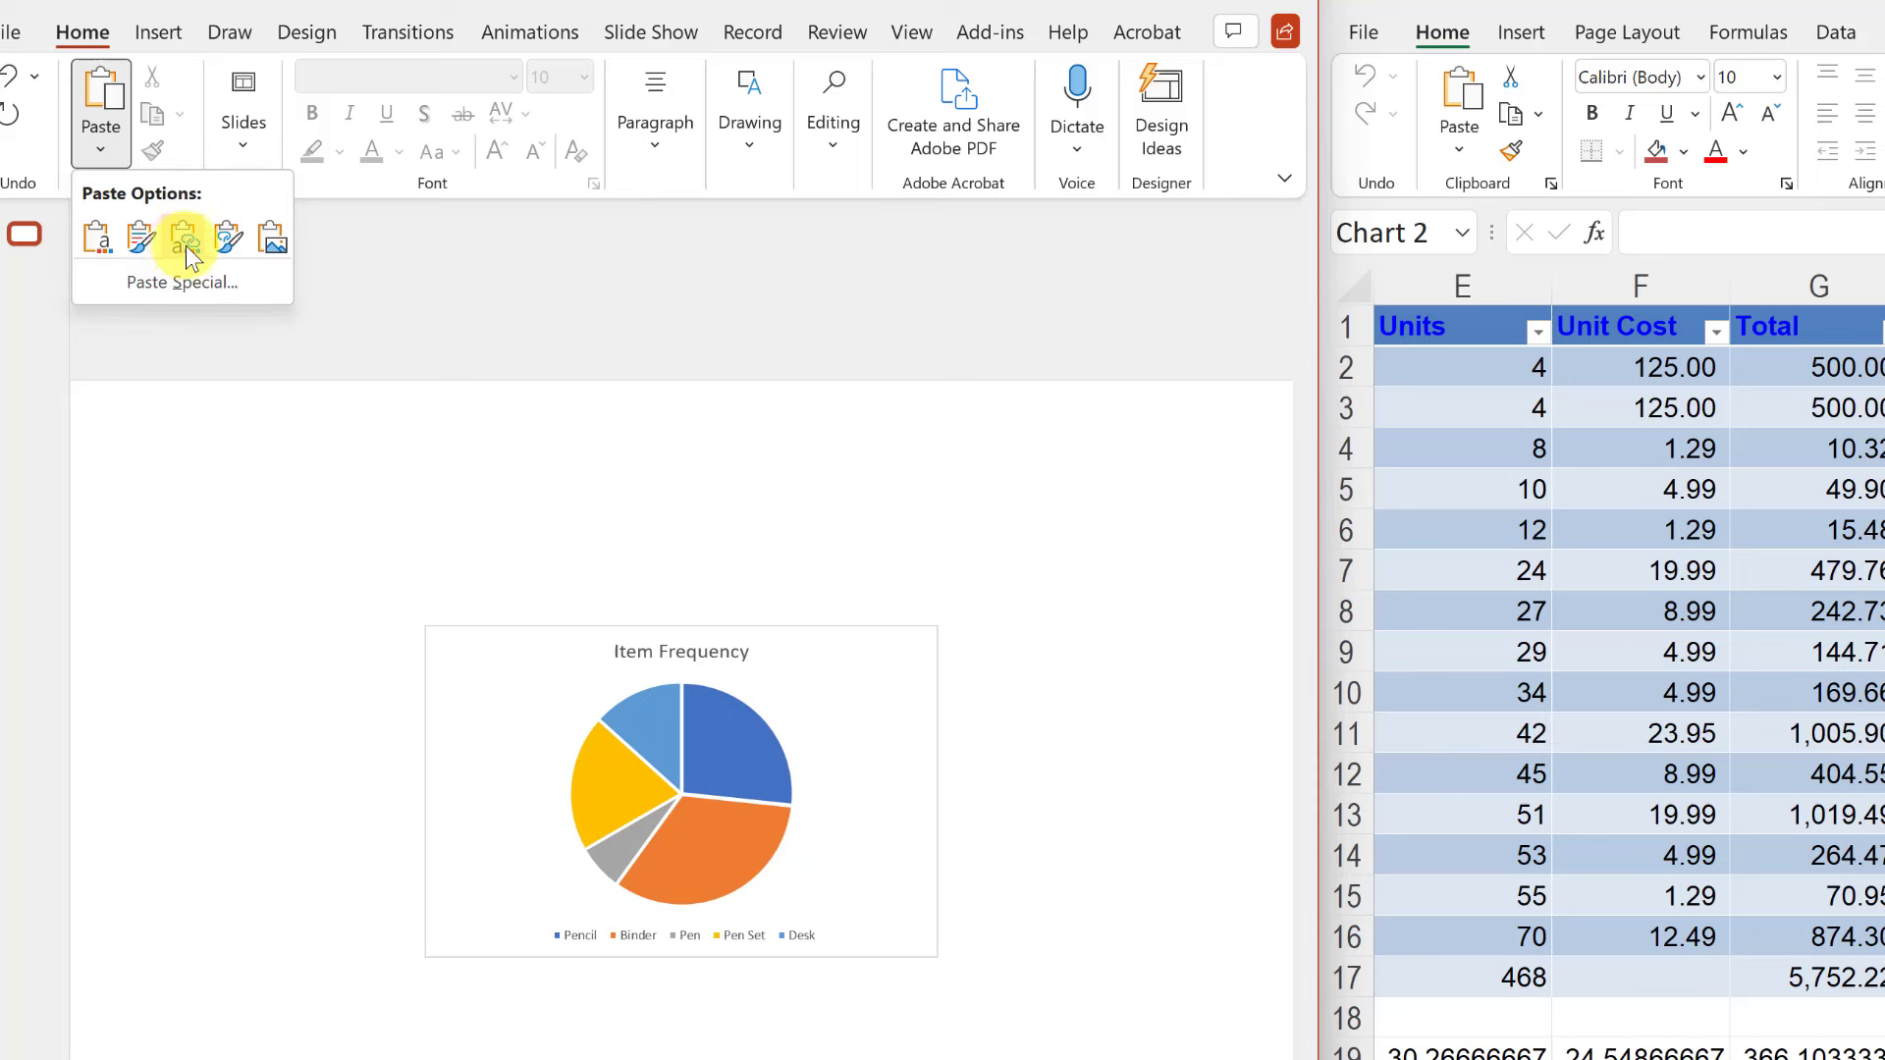
click(180, 287)
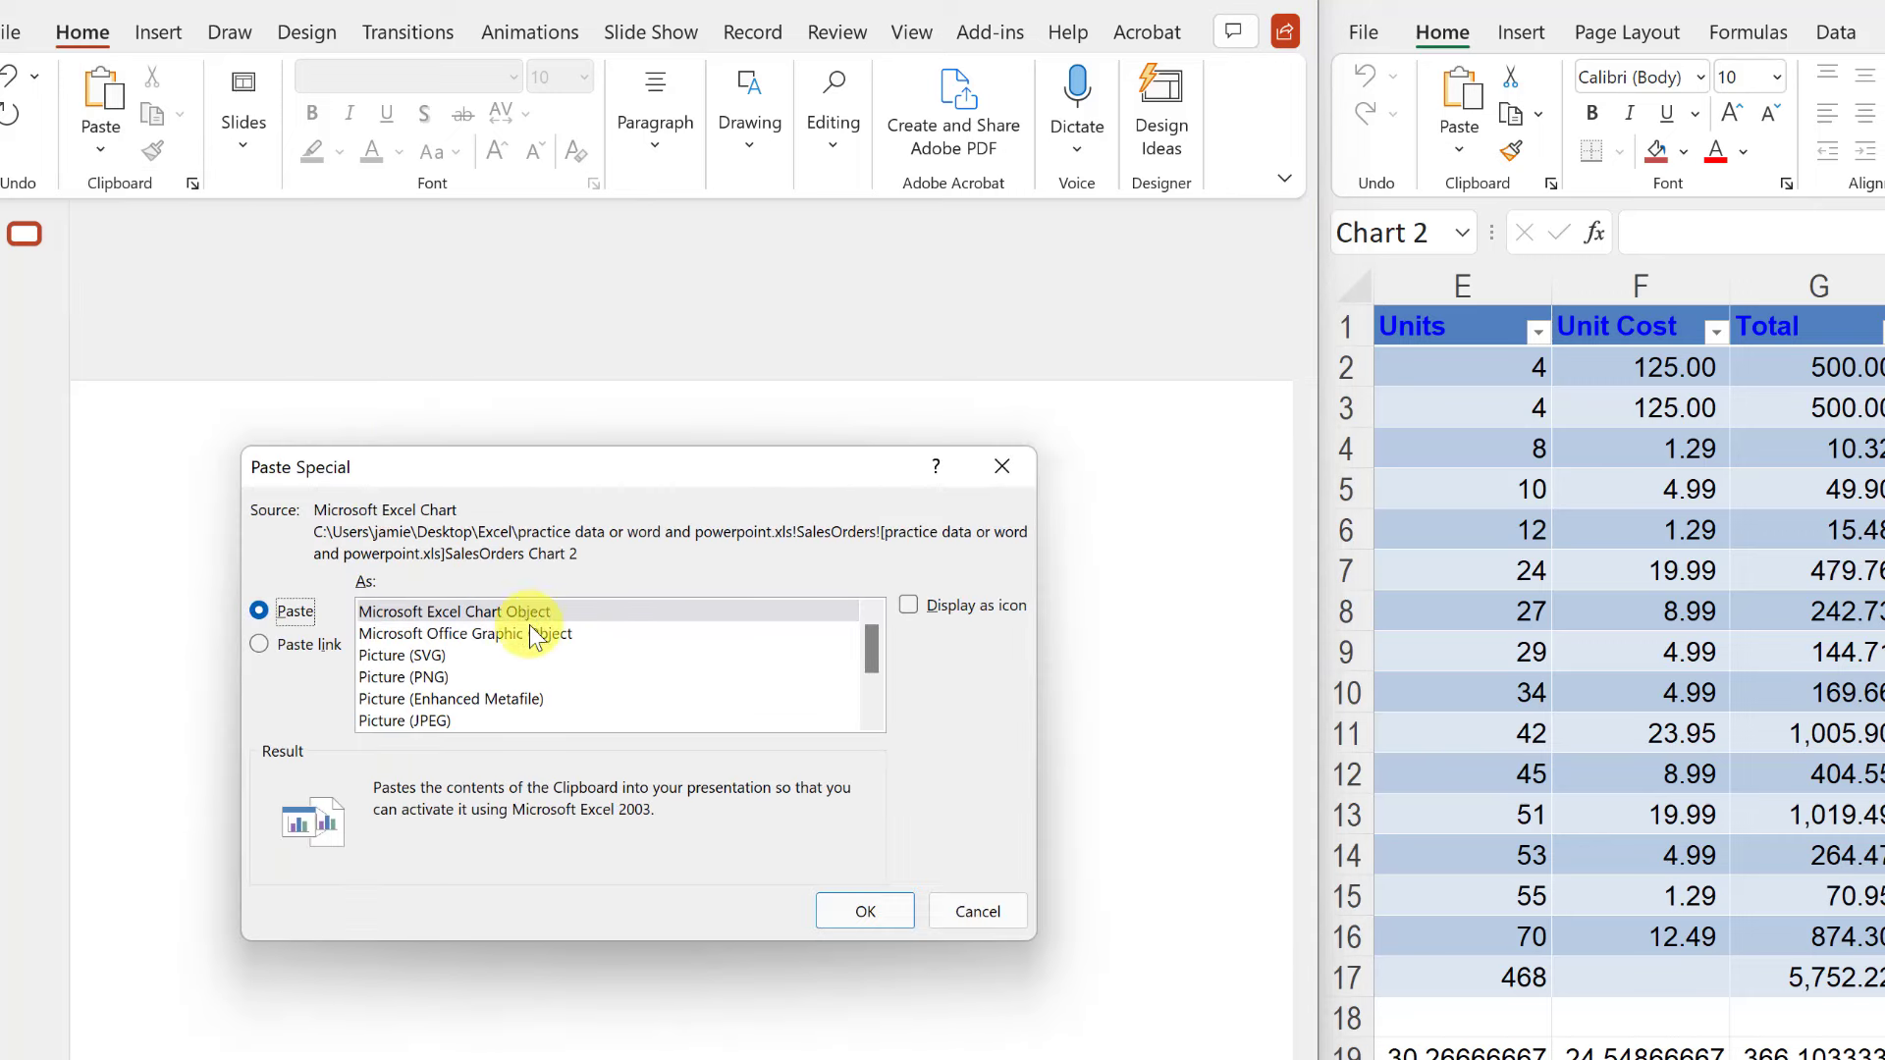
click(860, 912)
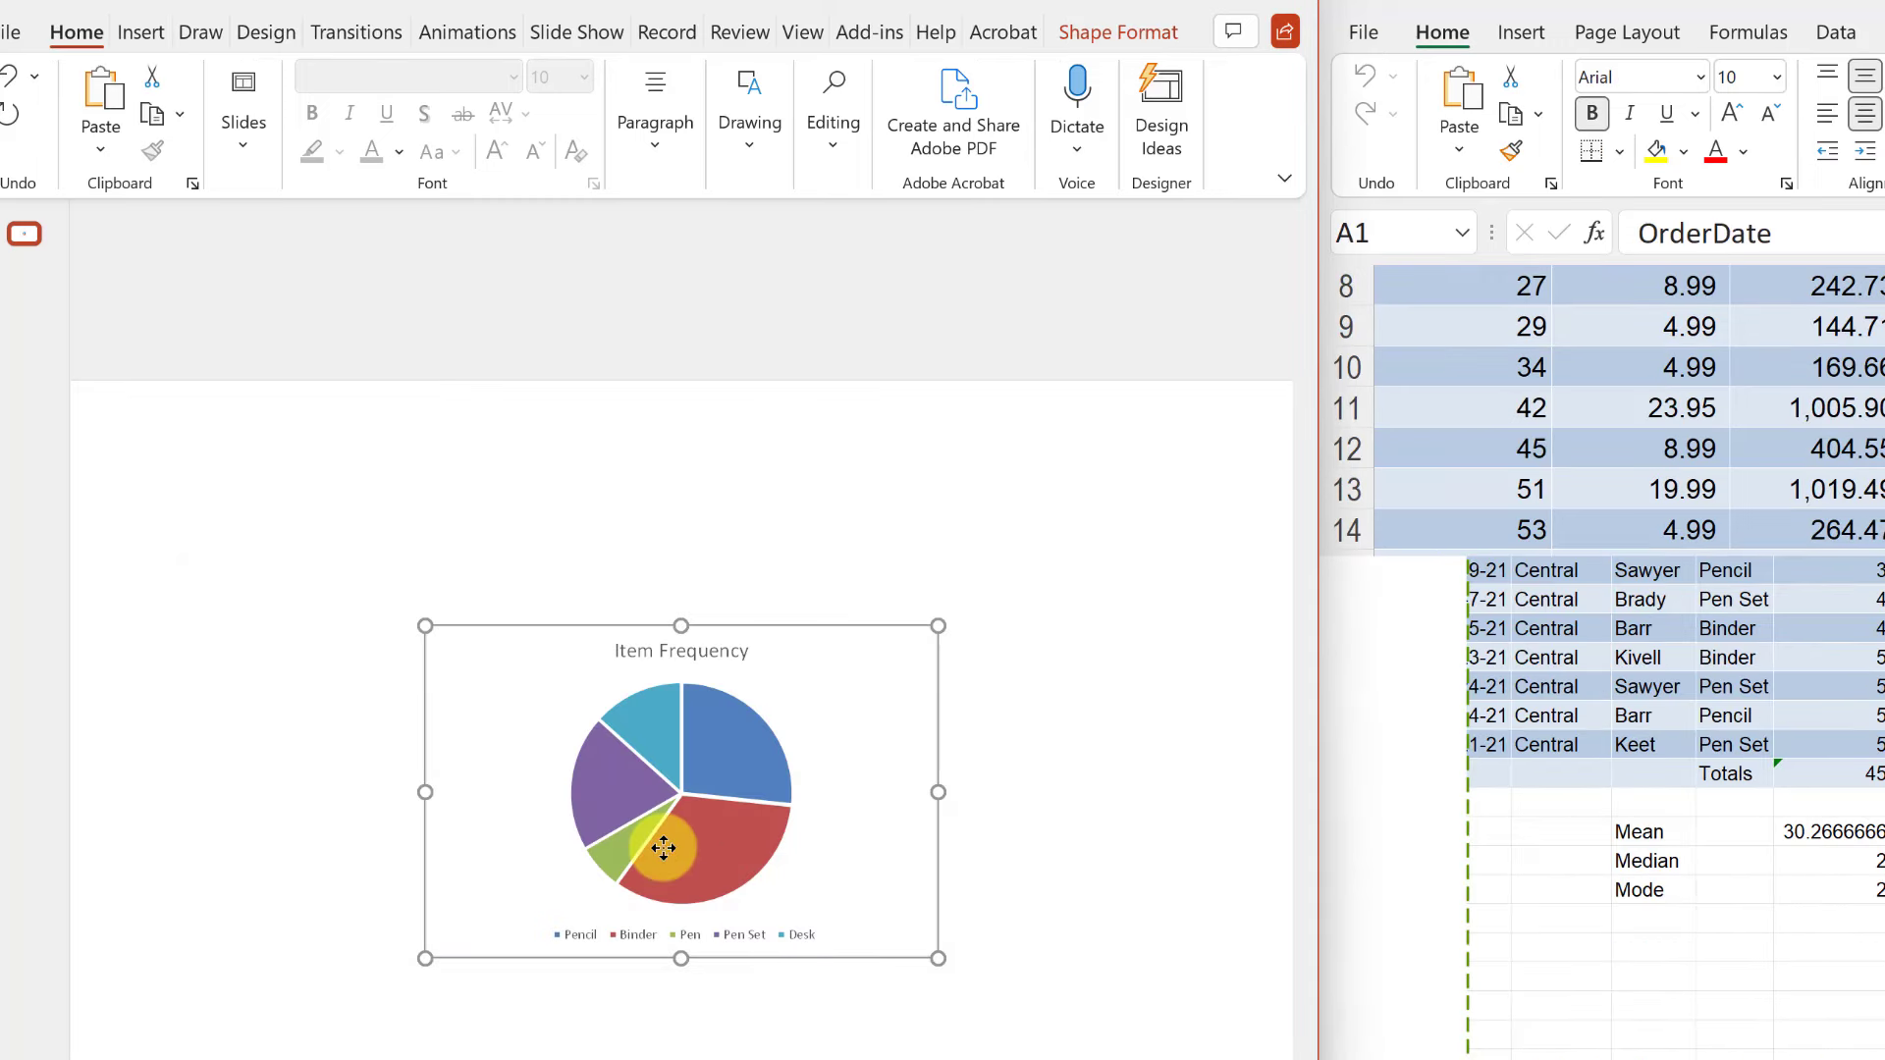
Open the embedded chart, check its SalesOrders sheet before returning to Chart5, and enlarge the chart on the slide.
double_click(859, 916)
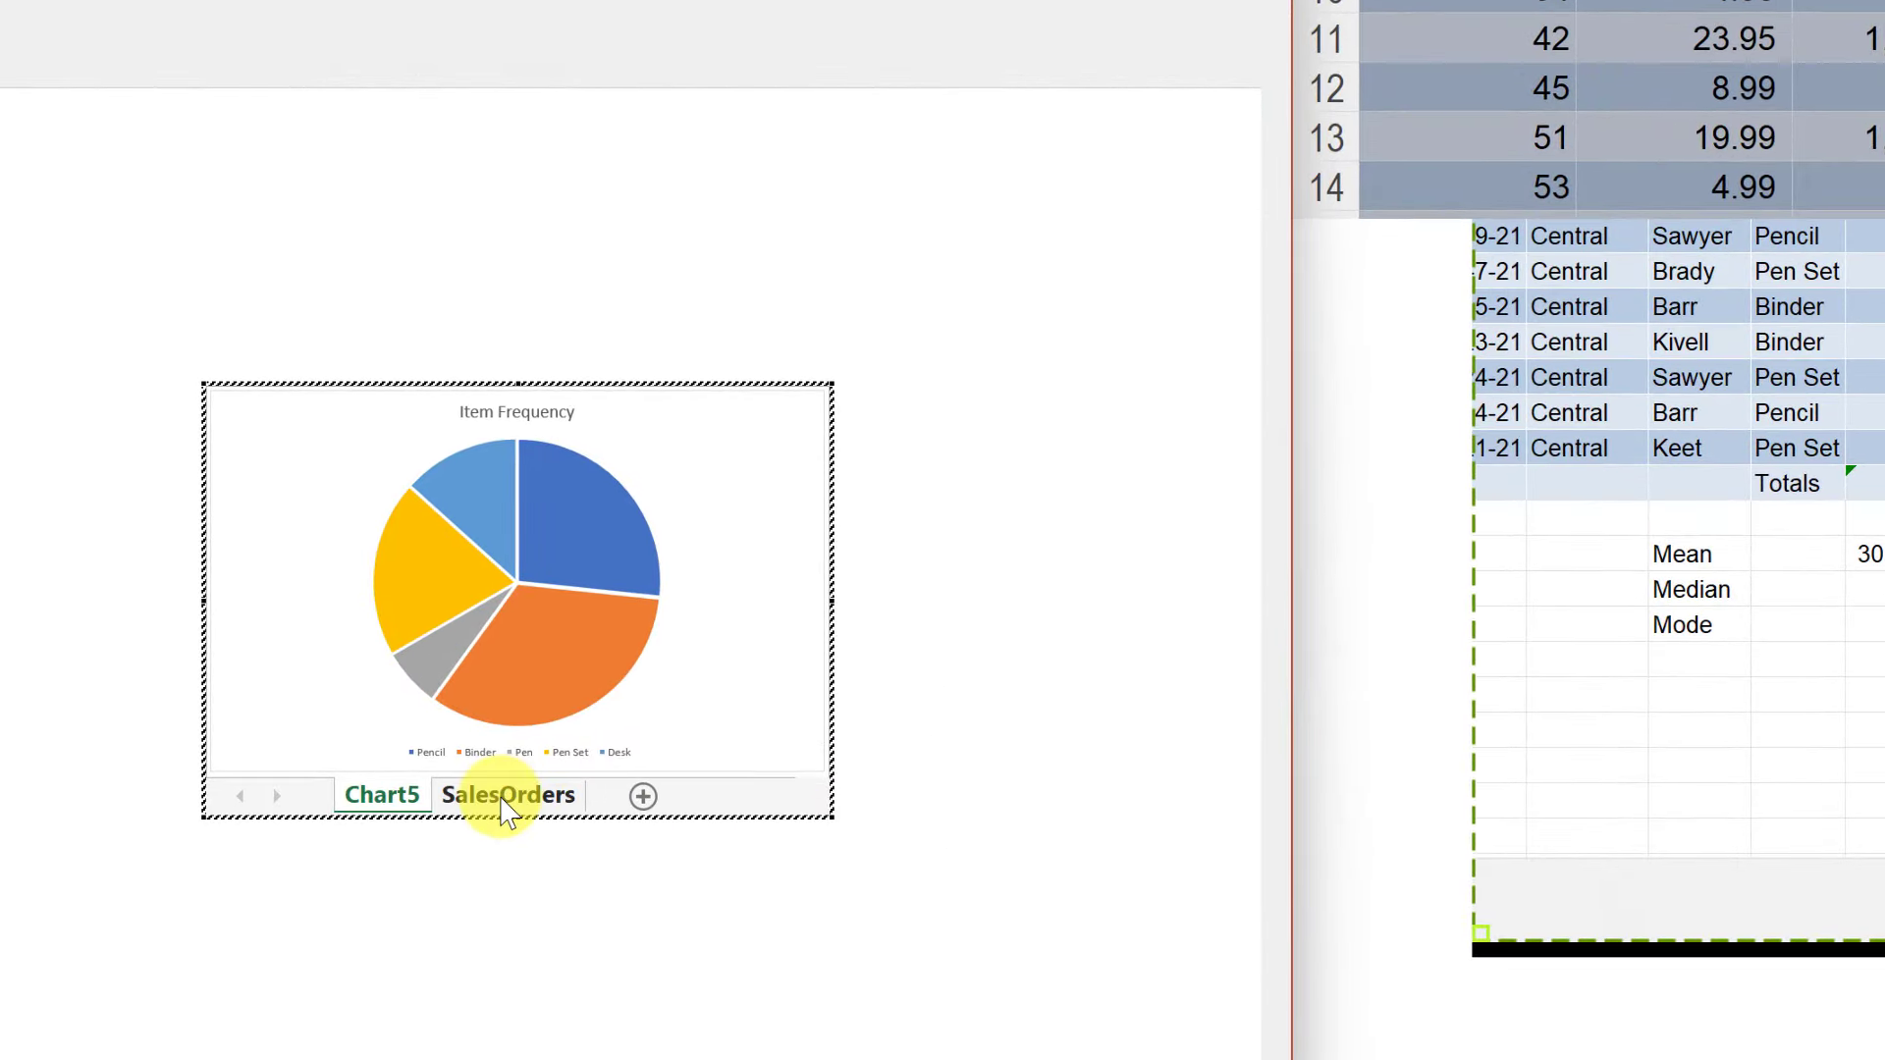
click(505, 795)
click(336, 797)
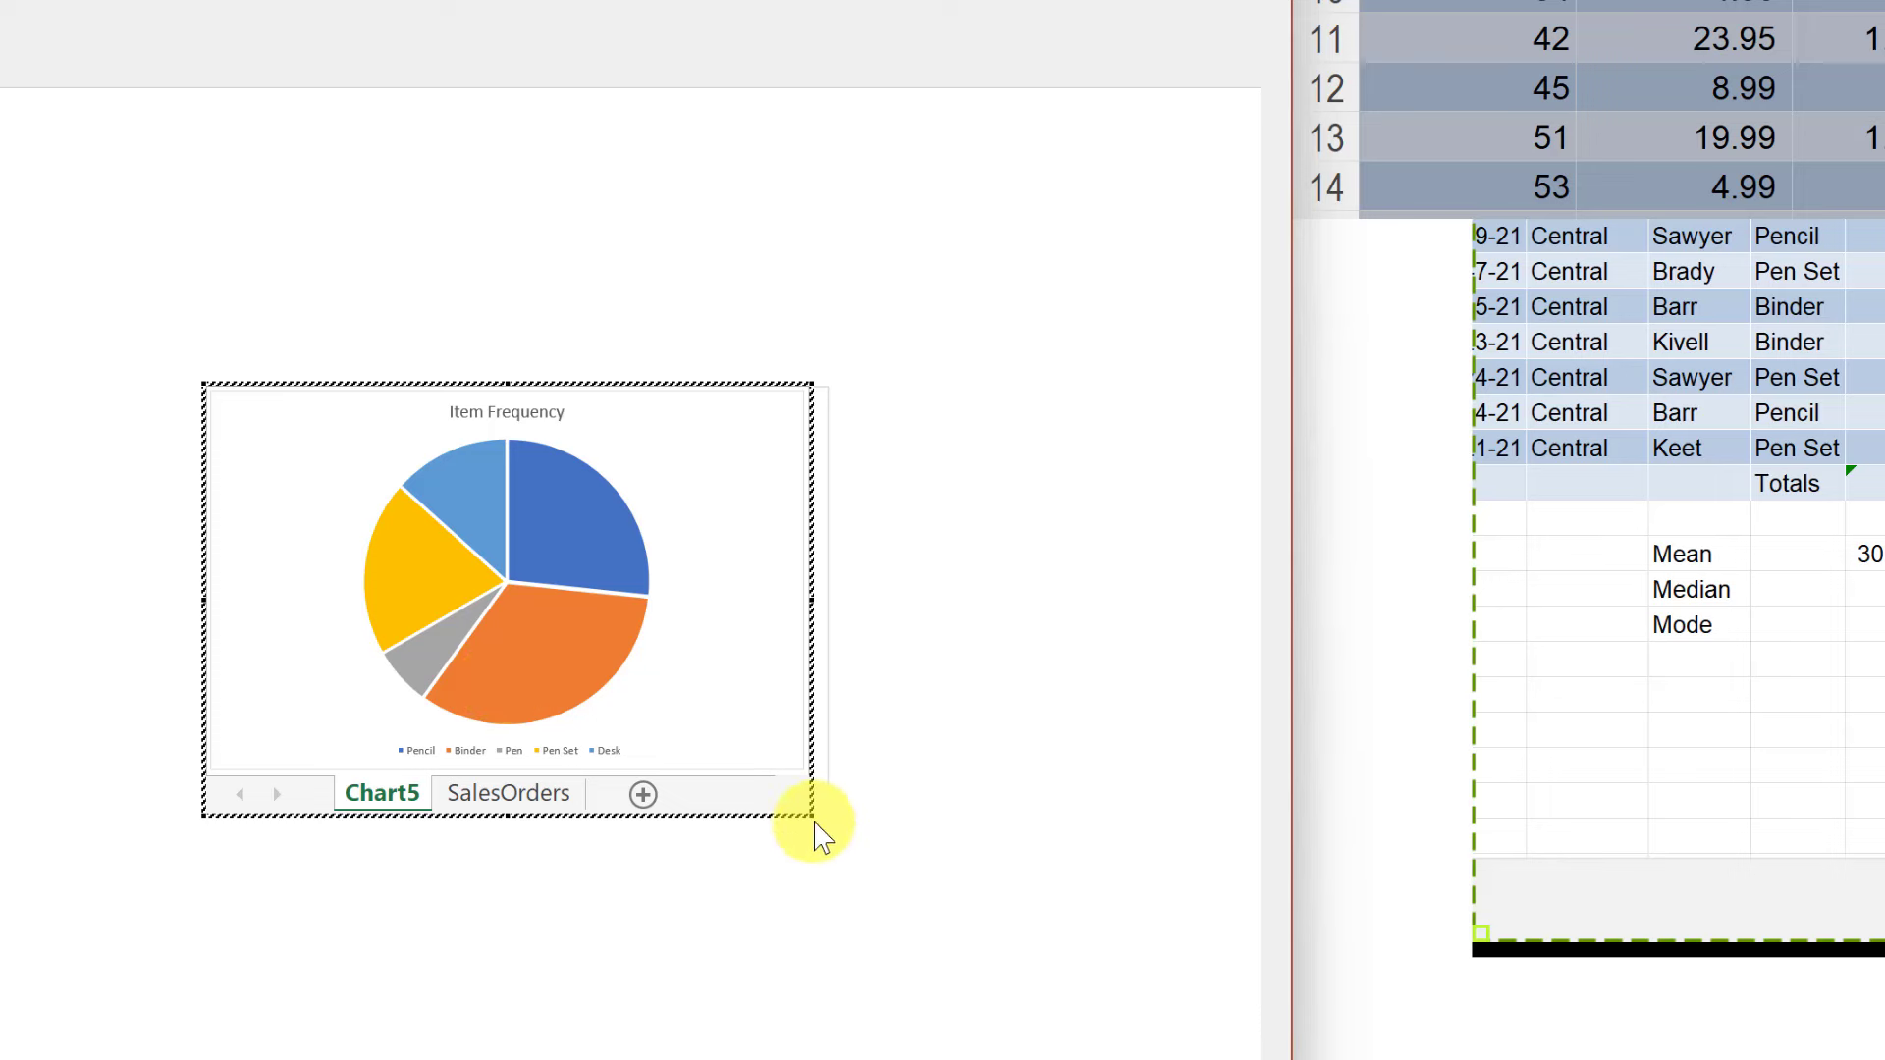
click(935, 893)
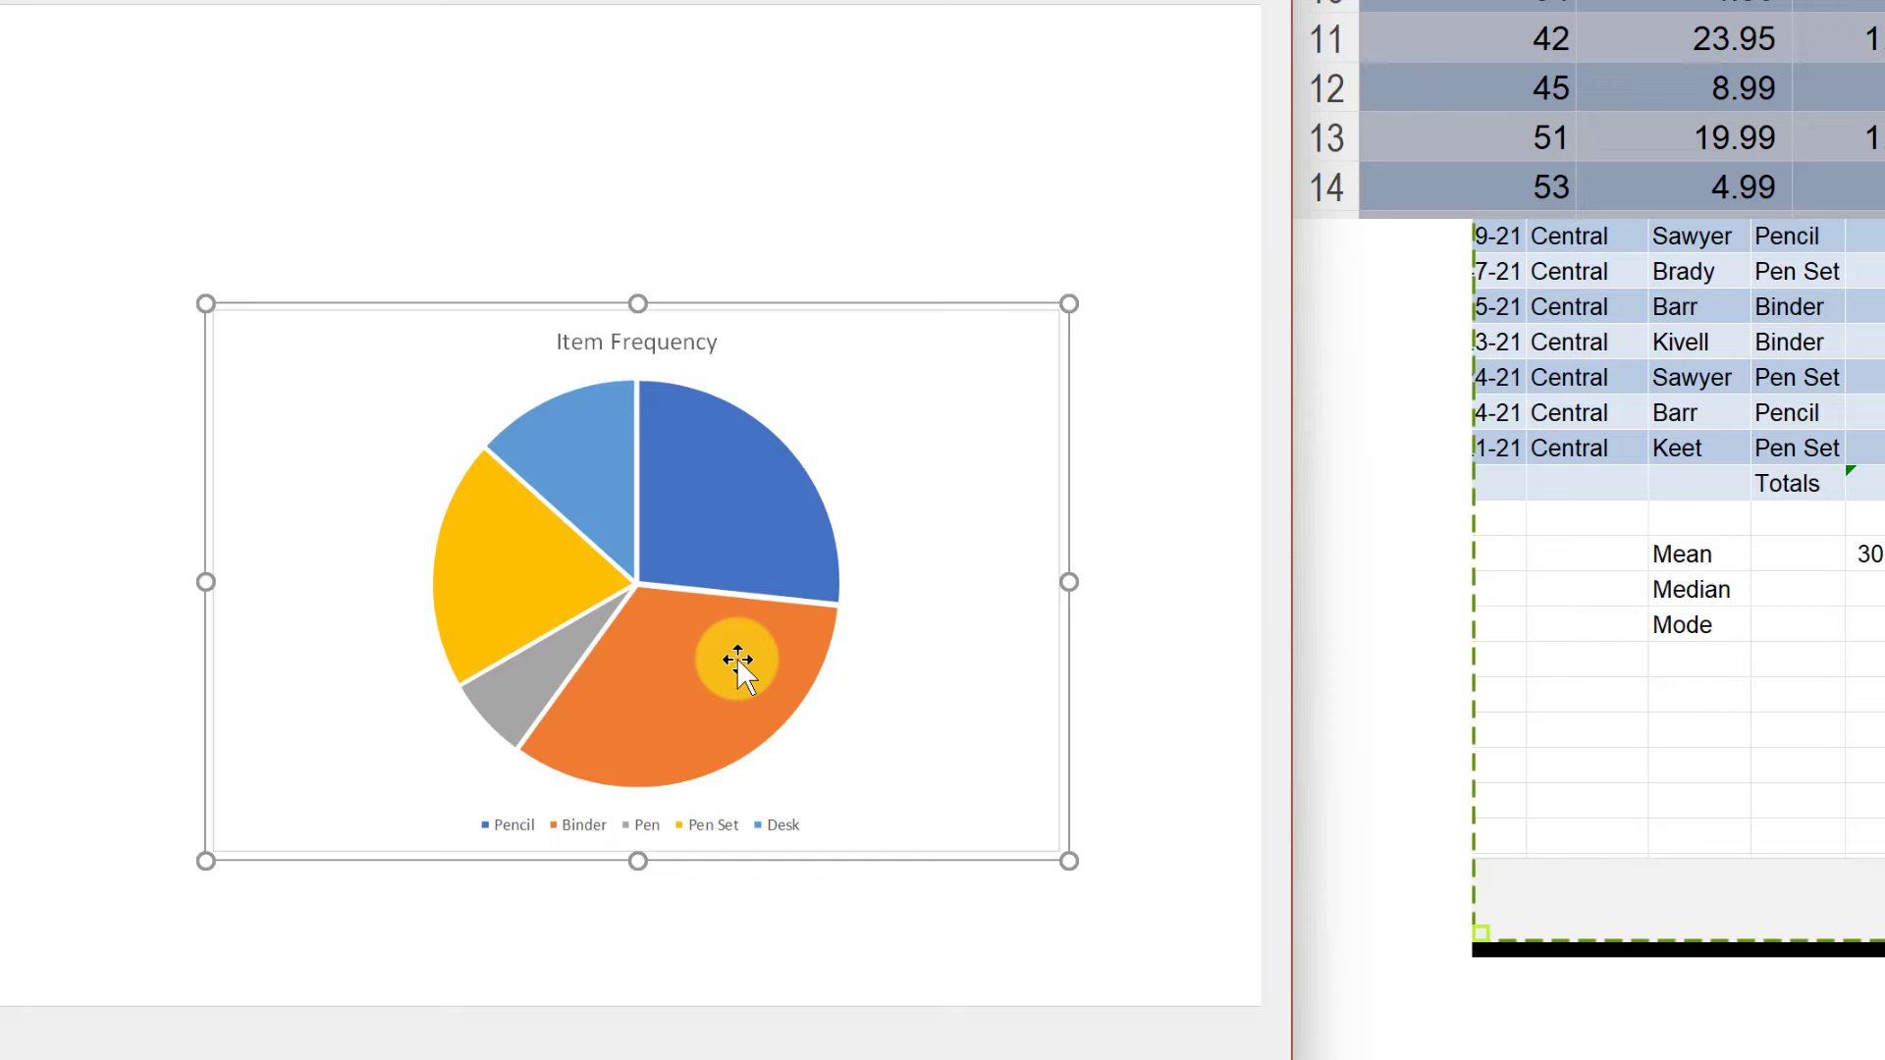